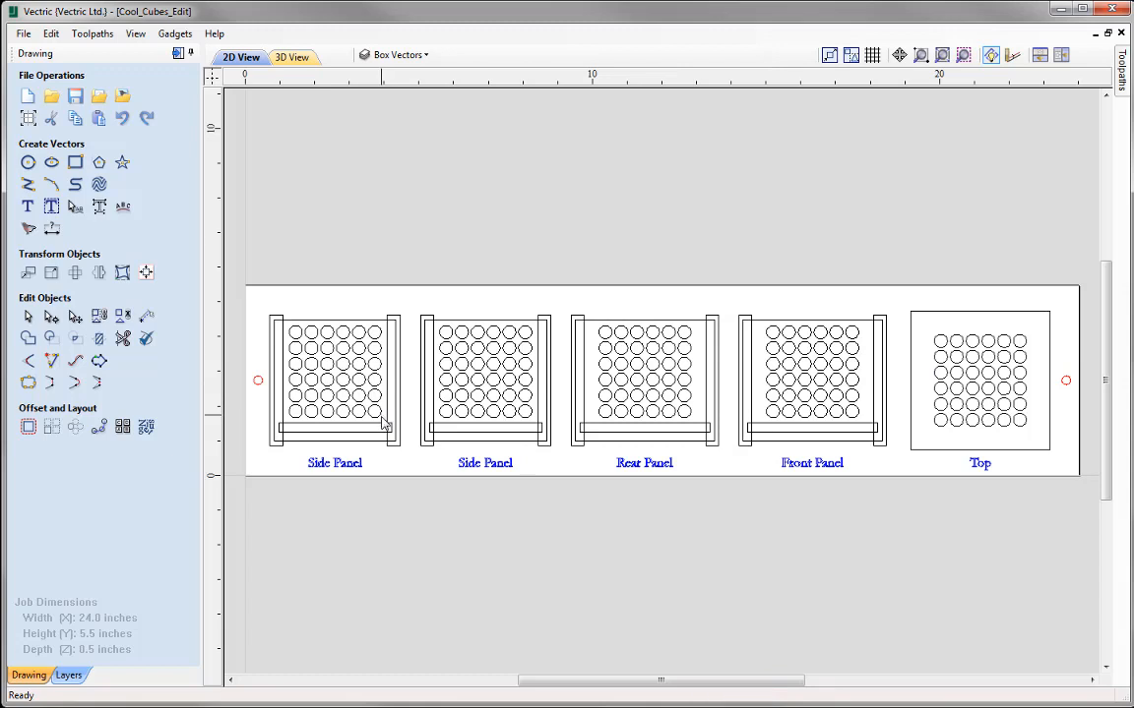
Highlight the hole grids and panel outlines of the two Side Panels, Rear Panel, Front Panel and Top to identify one set of vectors.
{"action": "left_click_drag", "start_coordinate": [381, 418], "coordinate": [295, 305]}
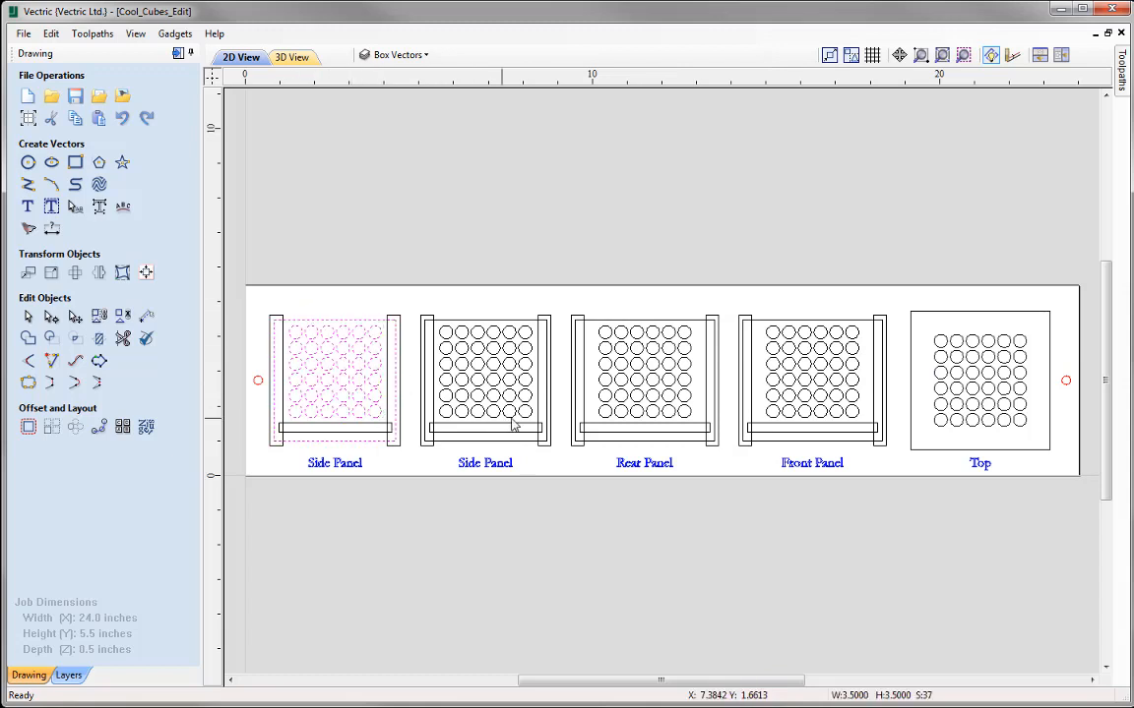
{"action": "left_click_drag", "start_coordinate": [538, 423], "coordinate": [456, 313], "text": "shift"}
{"action": "left_click_drag", "start_coordinate": [704, 397], "coordinate": [600, 293], "text": "shift"}
{"action": "left_click_drag", "start_coordinate": [860, 420], "coordinate": [770, 306], "text": "shift"}
{"action": "left_click_drag", "start_coordinate": [1023, 435], "coordinate": [925, 315], "text": "shift"}
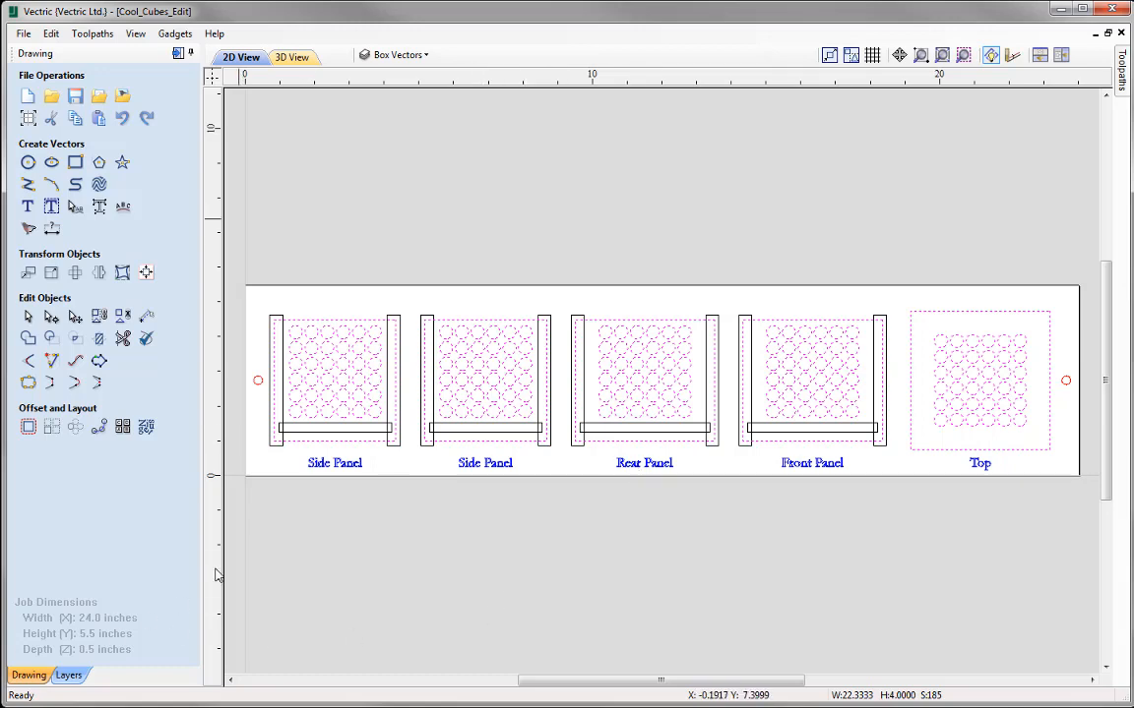
Highlight each of the two dowel circles at the ends of the material and clear the selection.
{"action": "left_click", "coordinate": [261, 384]}
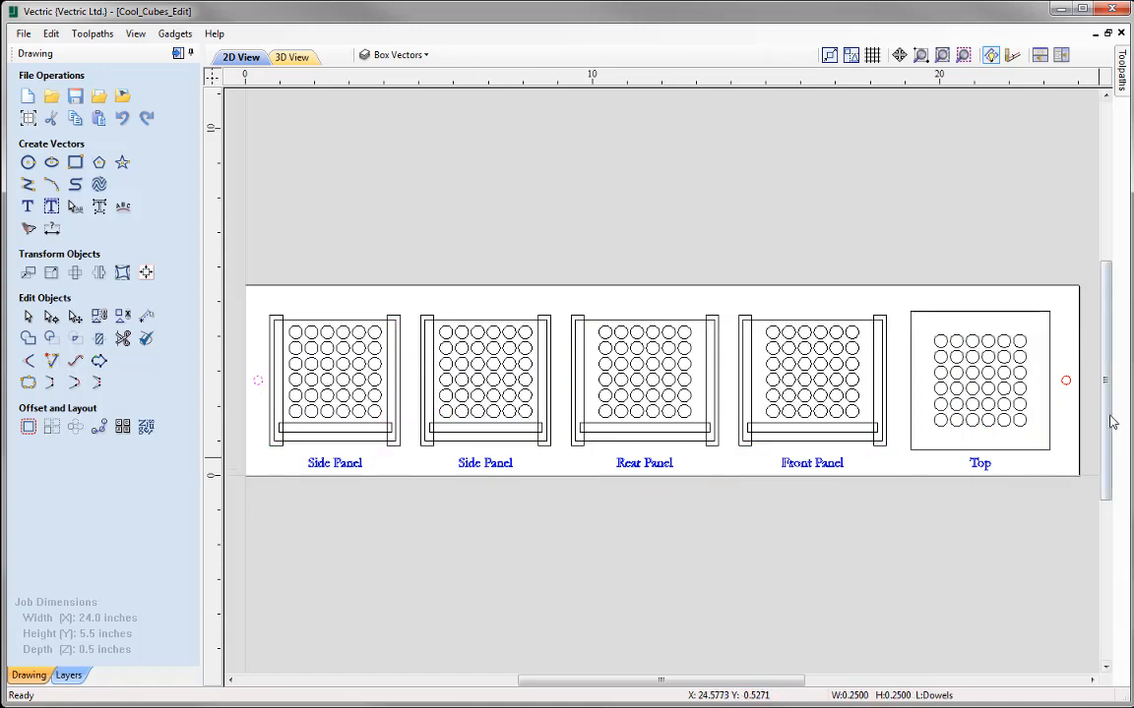
{"action": "left_click", "coordinate": [1065, 382]}
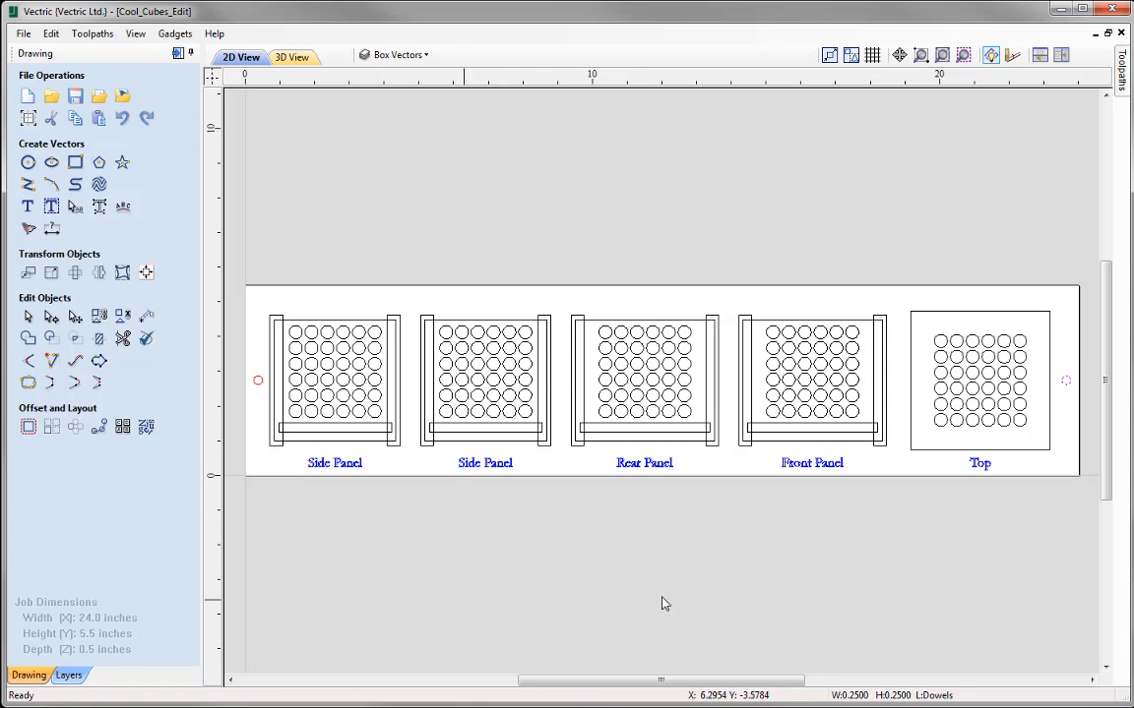
{"action": "left_click", "coordinate": [355, 576]}
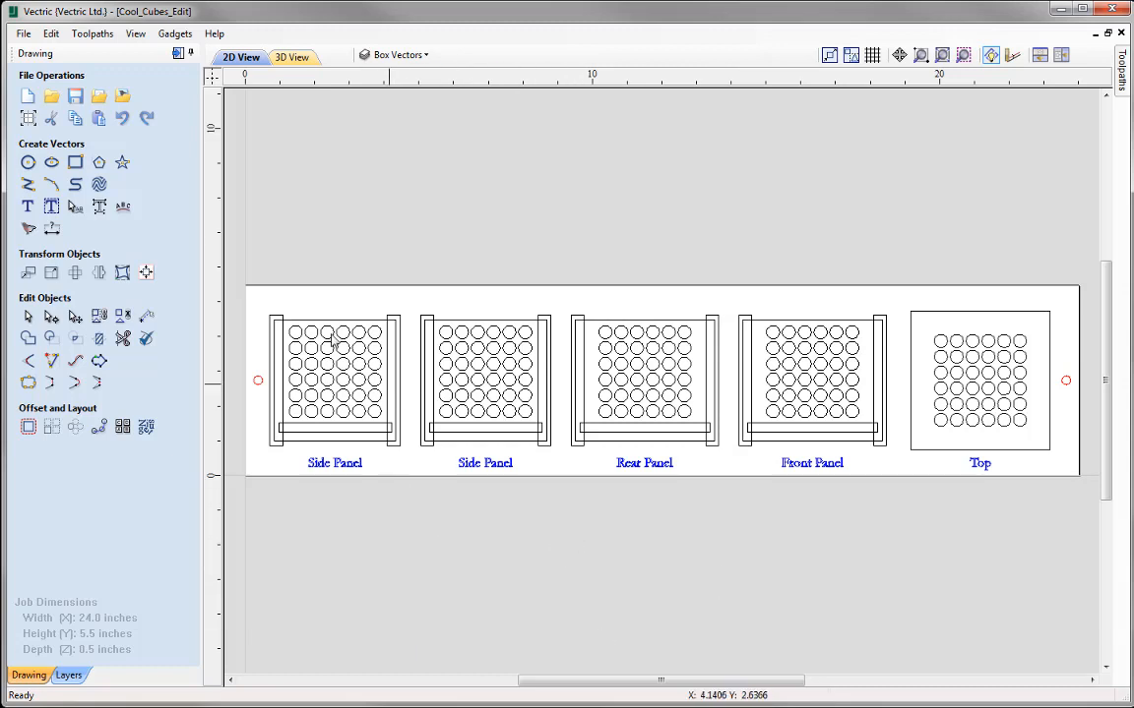
Set up the job as double sided, with Z zero at the material surface and zeroed off the same side.
{"action": "left_click", "coordinate": [29, 119]}
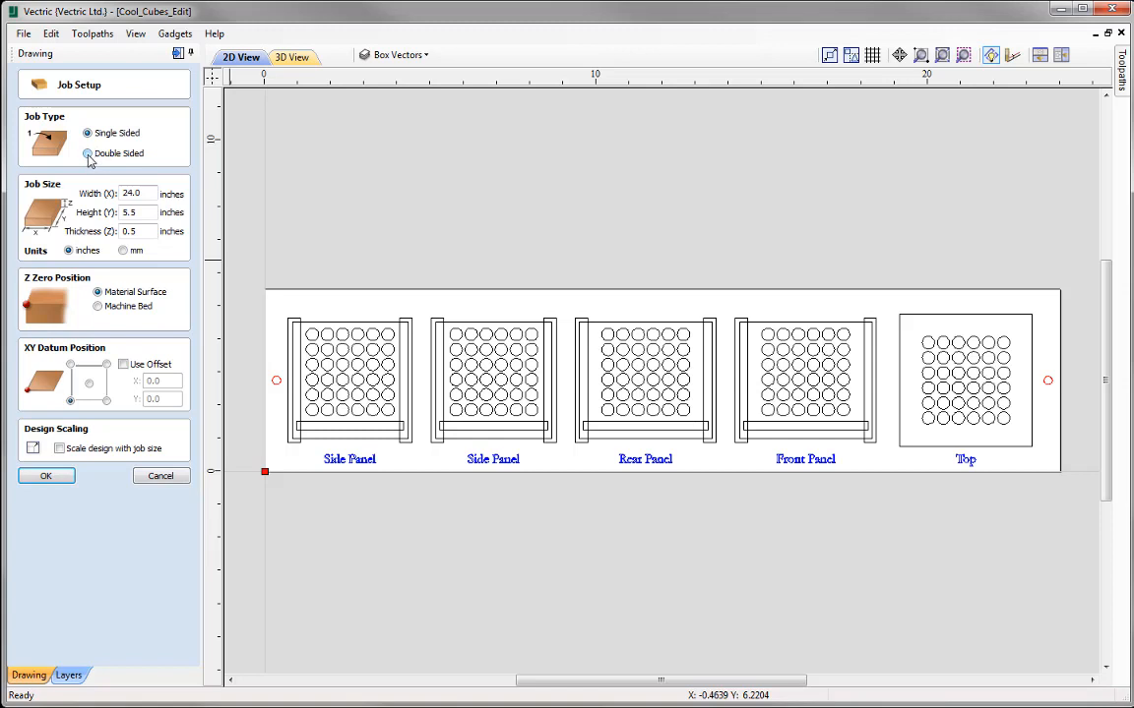
{"action": "left_click", "coordinate": [87, 154]}
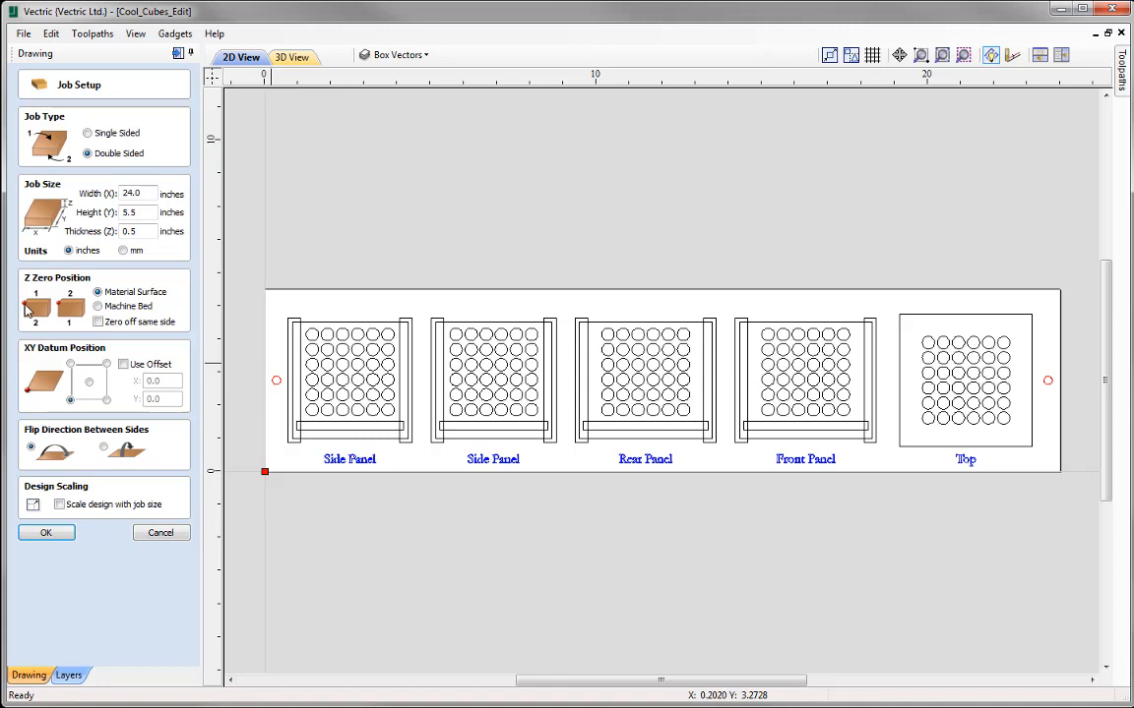
{"action": "left_click", "coordinate": [98, 307]}
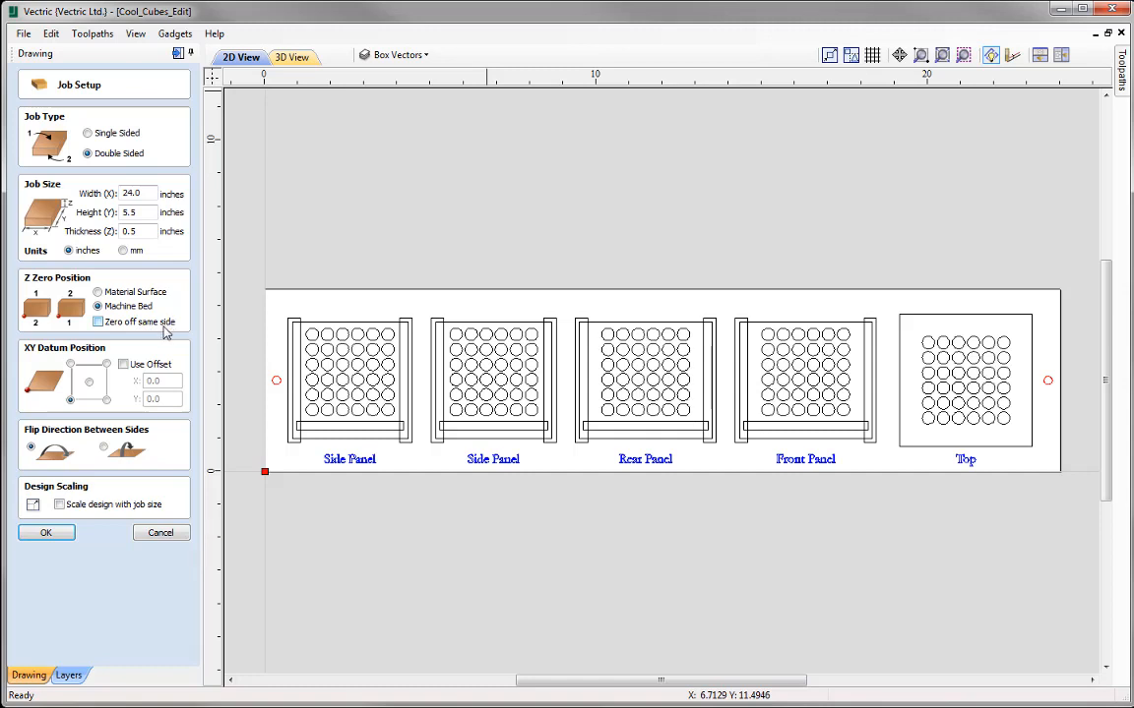
{"action": "left_click", "coordinate": [99, 324]}
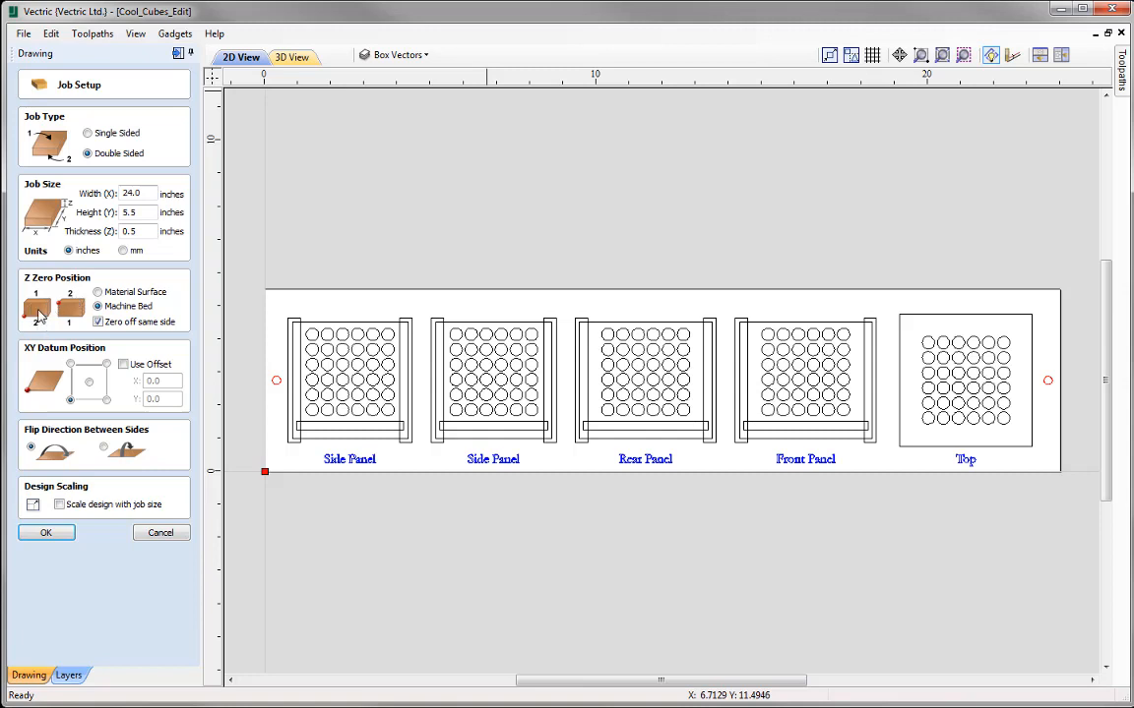
{"action": "left_click", "coordinate": [98, 292]}
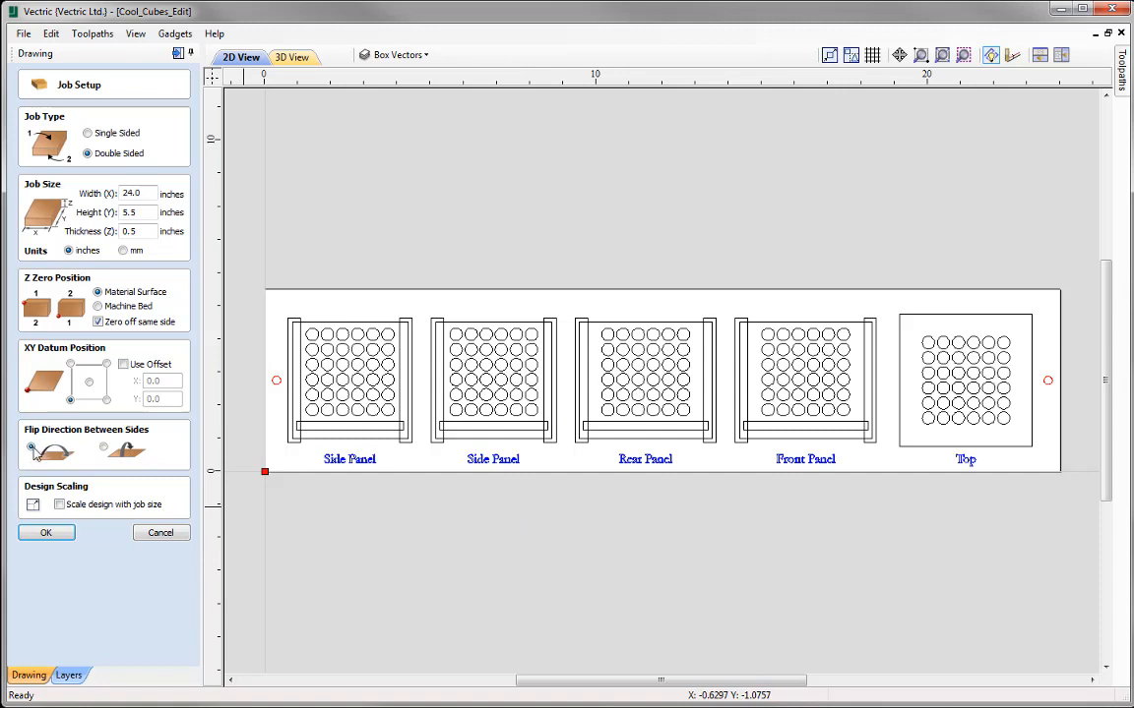
{"action": "left_click", "coordinate": [47, 534]}
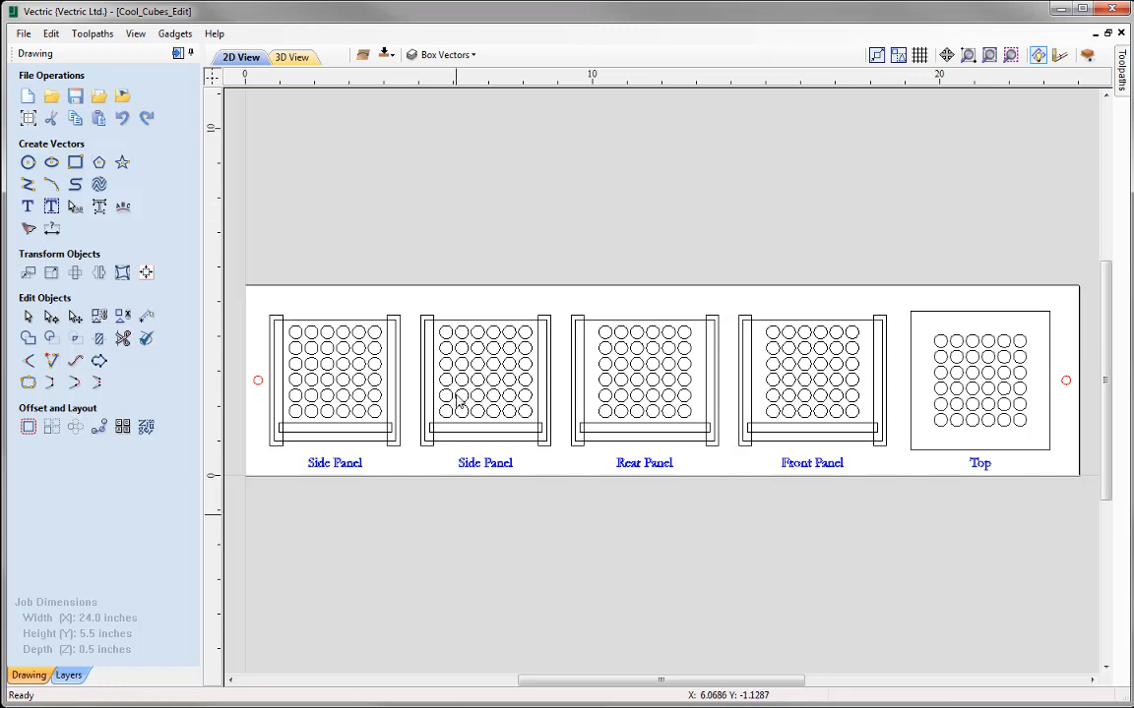
Try the alternative flip direction between sides in the job setup and restore the side-to-side flip.
{"action": "left_click", "coordinate": [28, 119]}
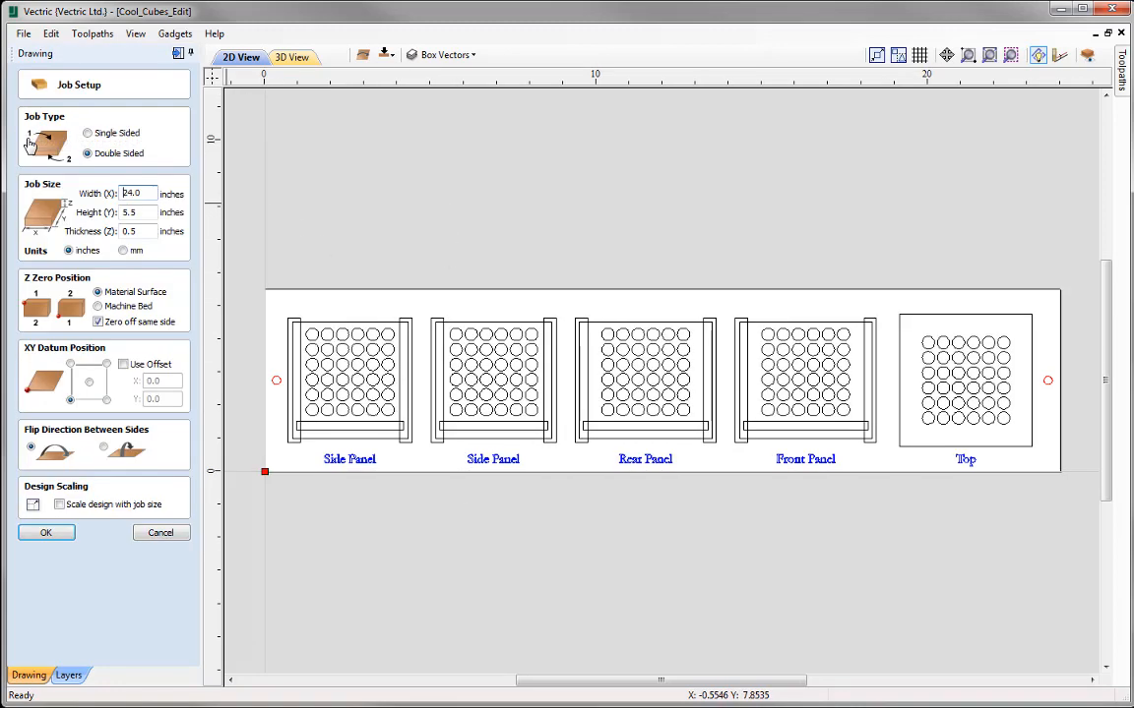
{"action": "left_click", "coordinate": [110, 458]}
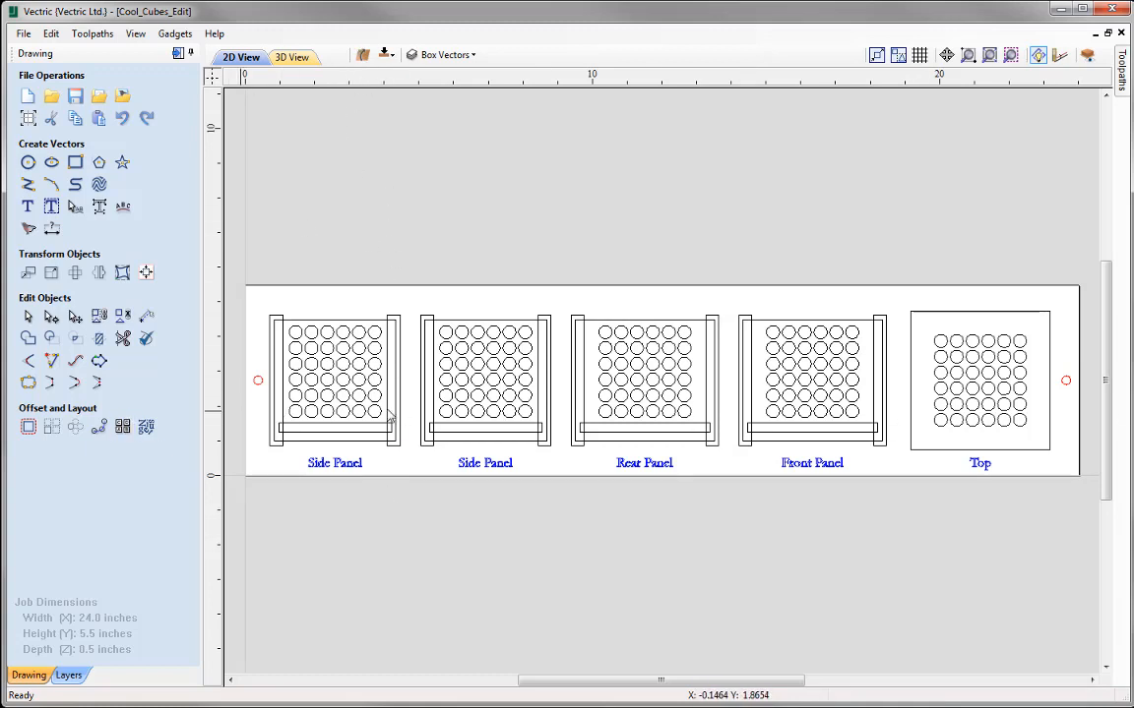
{"action": "left_click", "coordinate": [29, 120]}
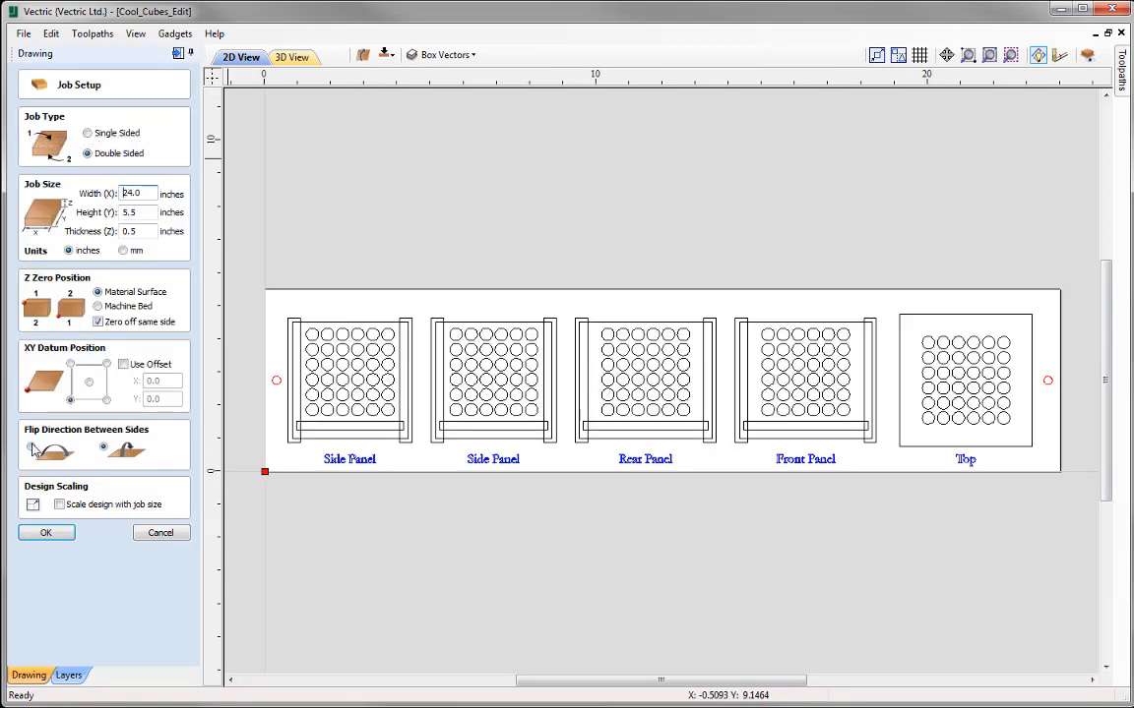
{"action": "left_click", "coordinate": [31, 449]}
{"action": "left_click", "coordinate": [47, 533]}
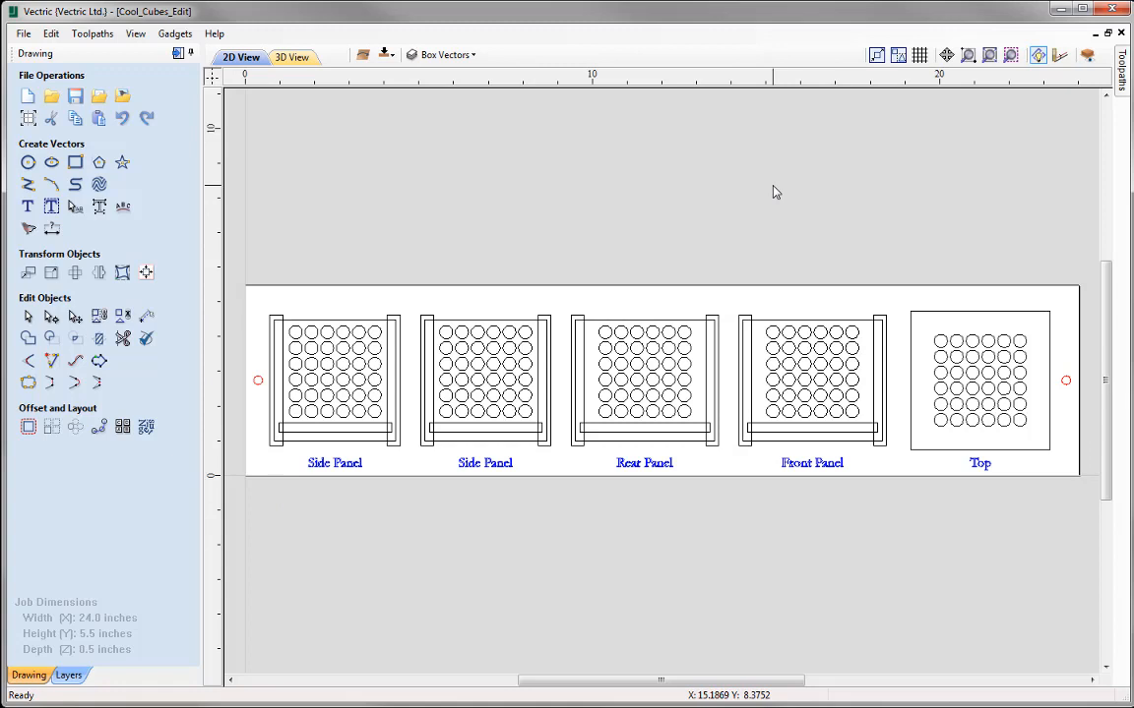
Switch back and forth between the top and bottom sides of the job to compare their contents.
{"action": "left_click", "coordinate": [387, 56]}
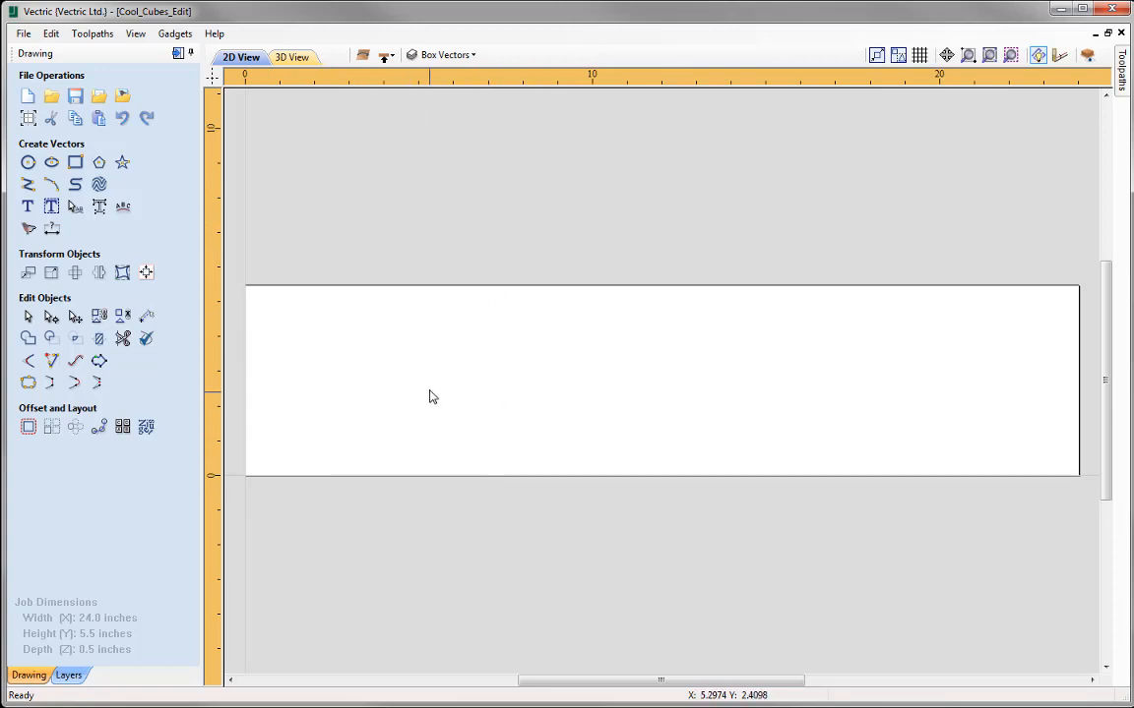
{"action": "left_click", "coordinate": [386, 57]}
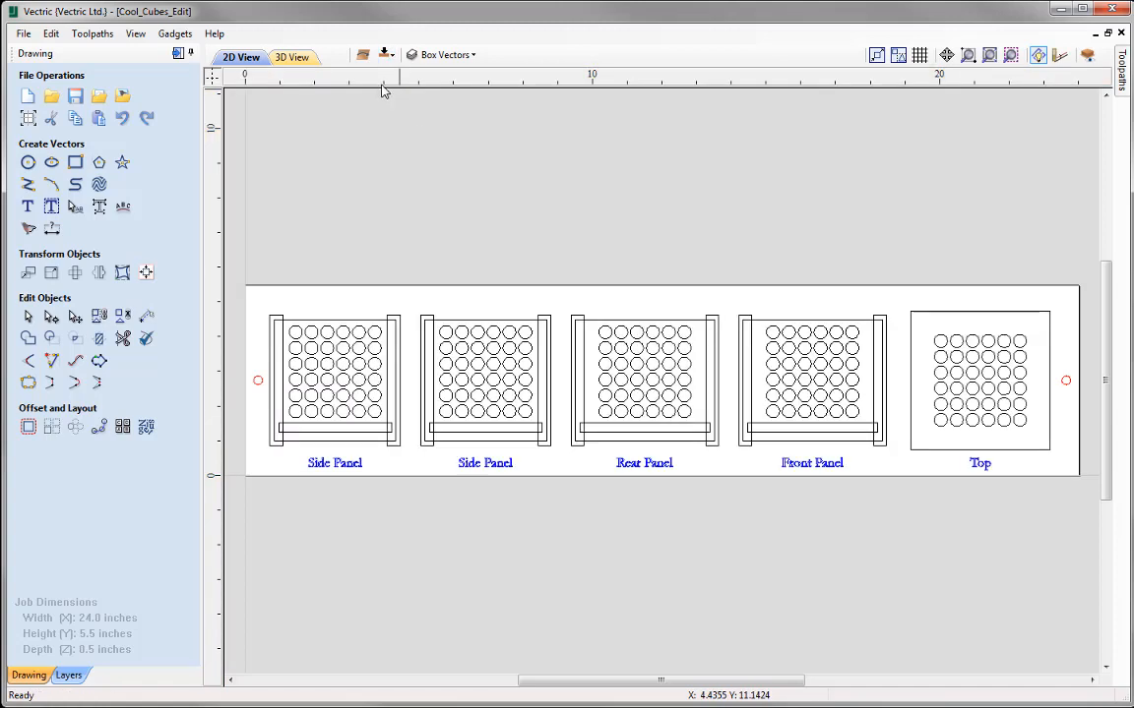
{"action": "left_click", "coordinate": [386, 57]}
{"action": "left_click", "coordinate": [386, 57]}
{"action": "left_click", "coordinate": [386, 56]}
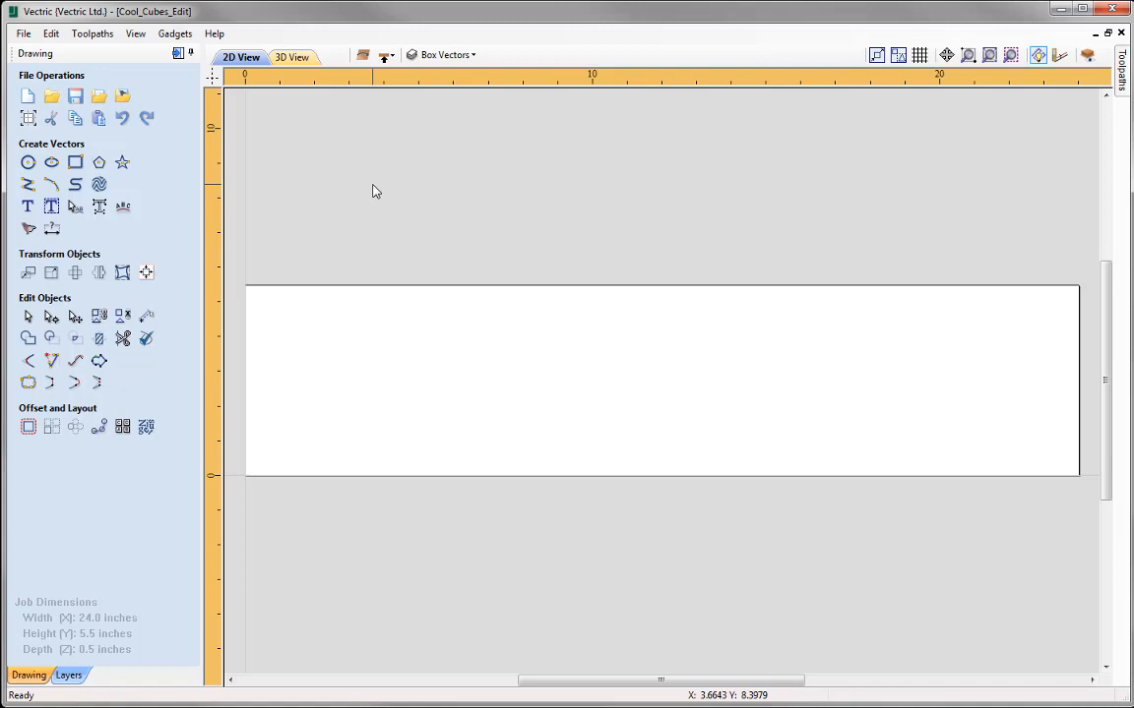
{"action": "key", "text": "equal"}
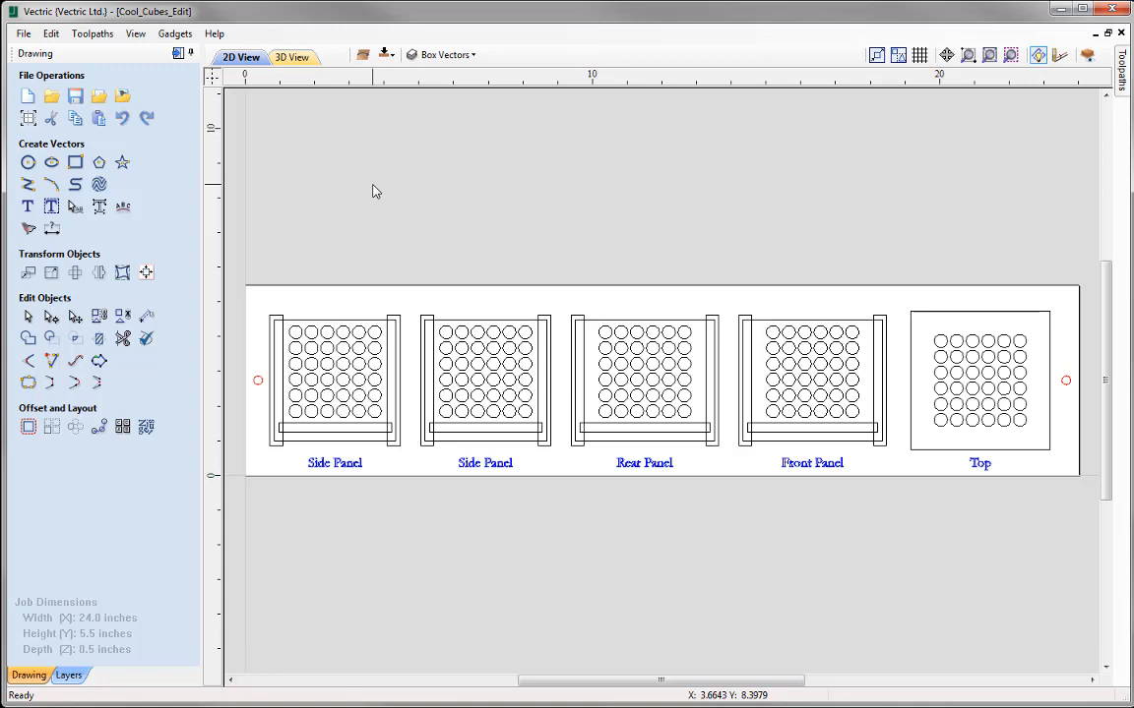
{"action": "key", "text": "equal"}
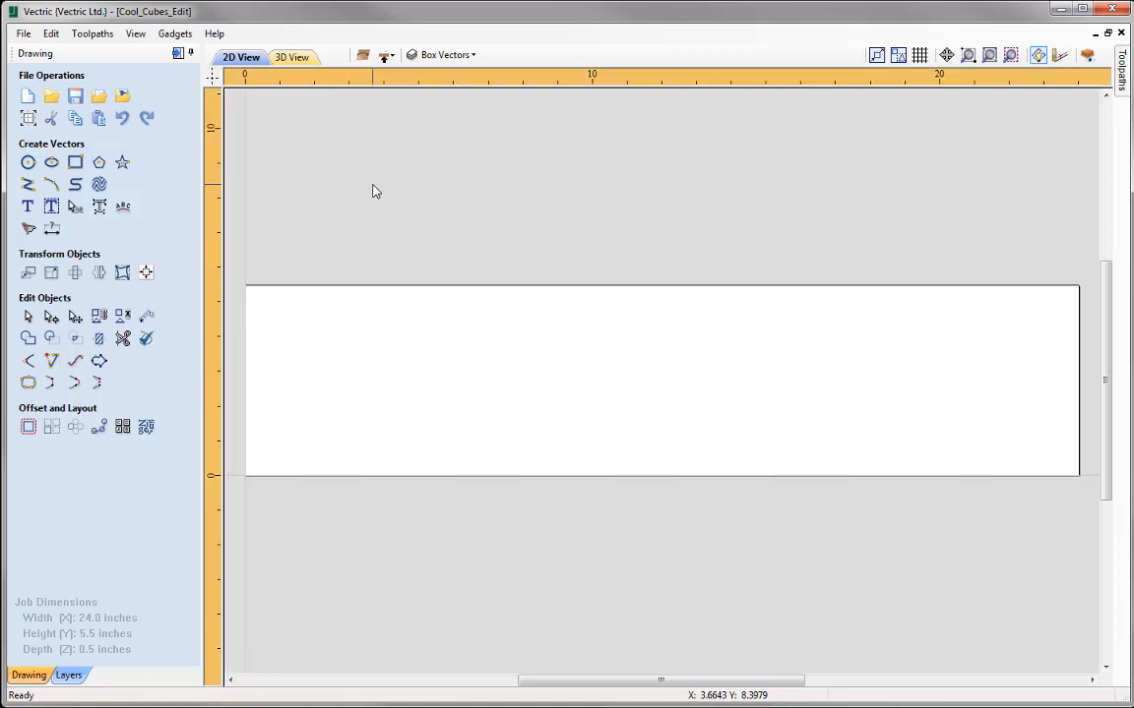
{"action": "key", "text": "equal"}
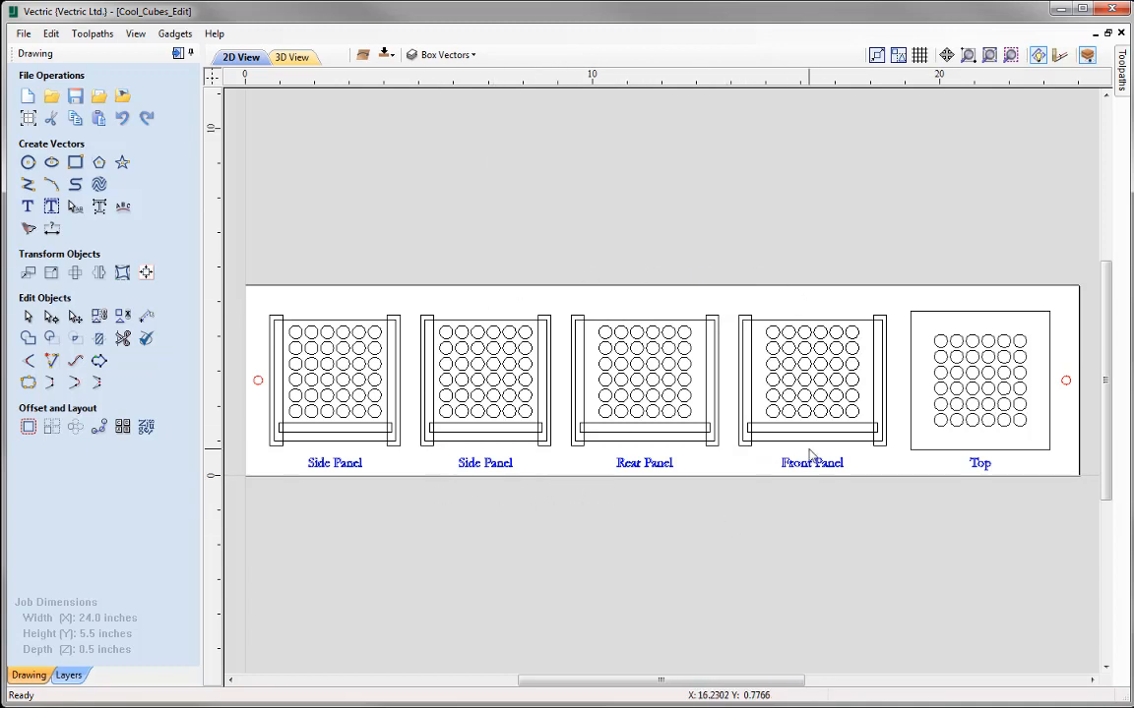
On the bottom side, trace the ghosted Top outline with a 4 x 4 inch rectangle and a Rear Panel edge strip with a 0.38 x 3.76 inch rectangle.
{"action": "left_click", "coordinate": [385, 56]}
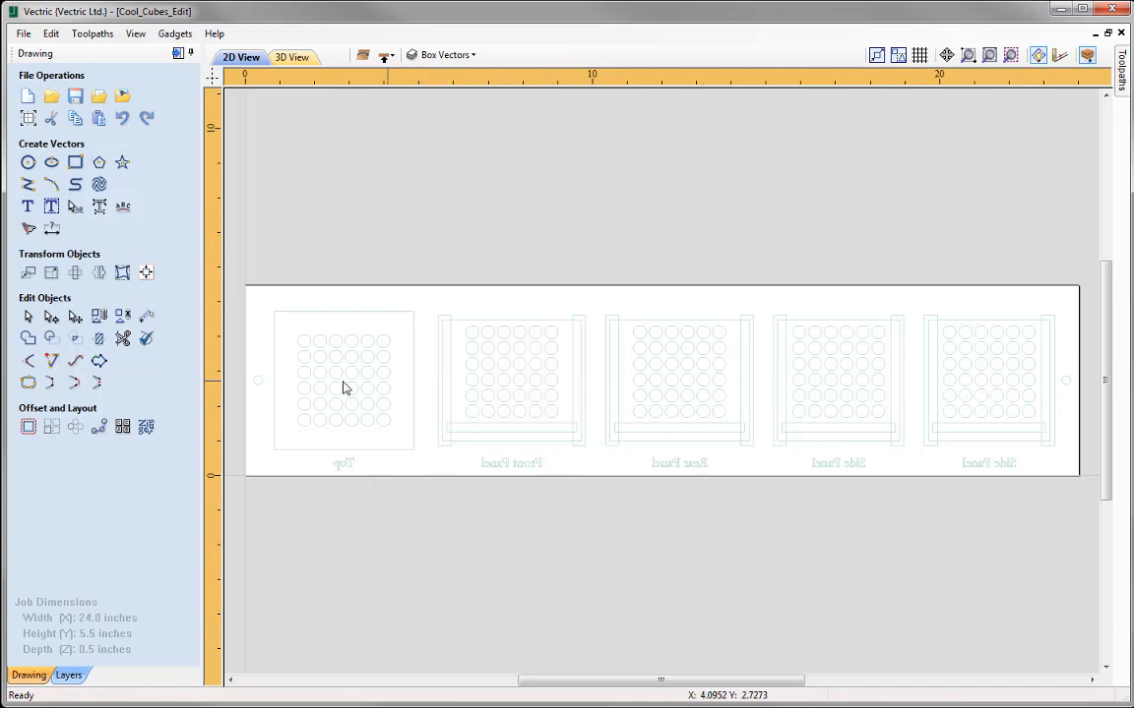
{"action": "left_click", "coordinate": [75, 164]}
{"action": "left_click_drag", "start_coordinate": [273, 312], "coordinate": [414, 453]}
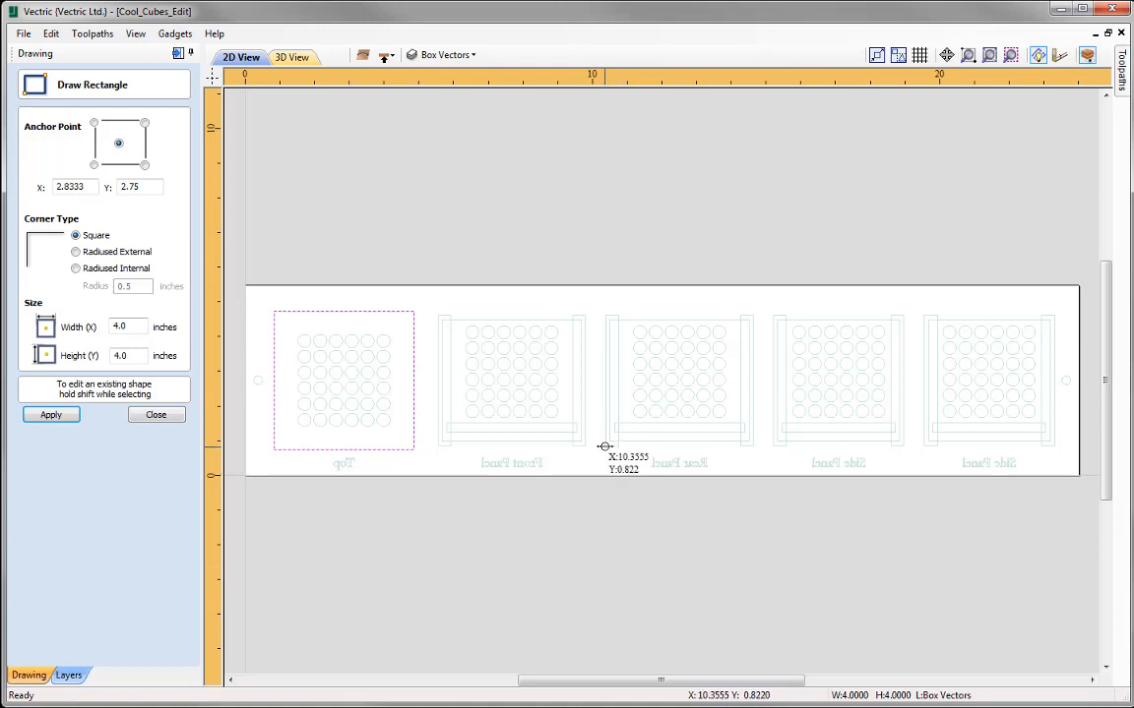
{"action": "left_click_drag", "start_coordinate": [605, 446], "coordinate": [618, 318]}
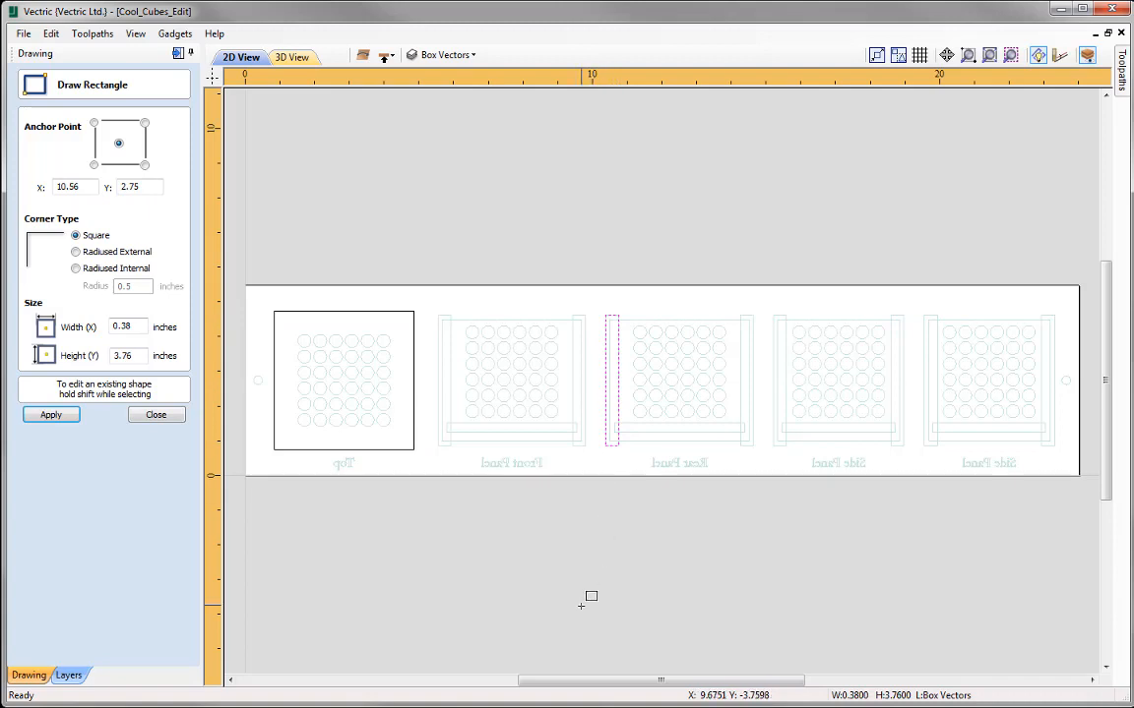
{"action": "key", "text": "Escape"}
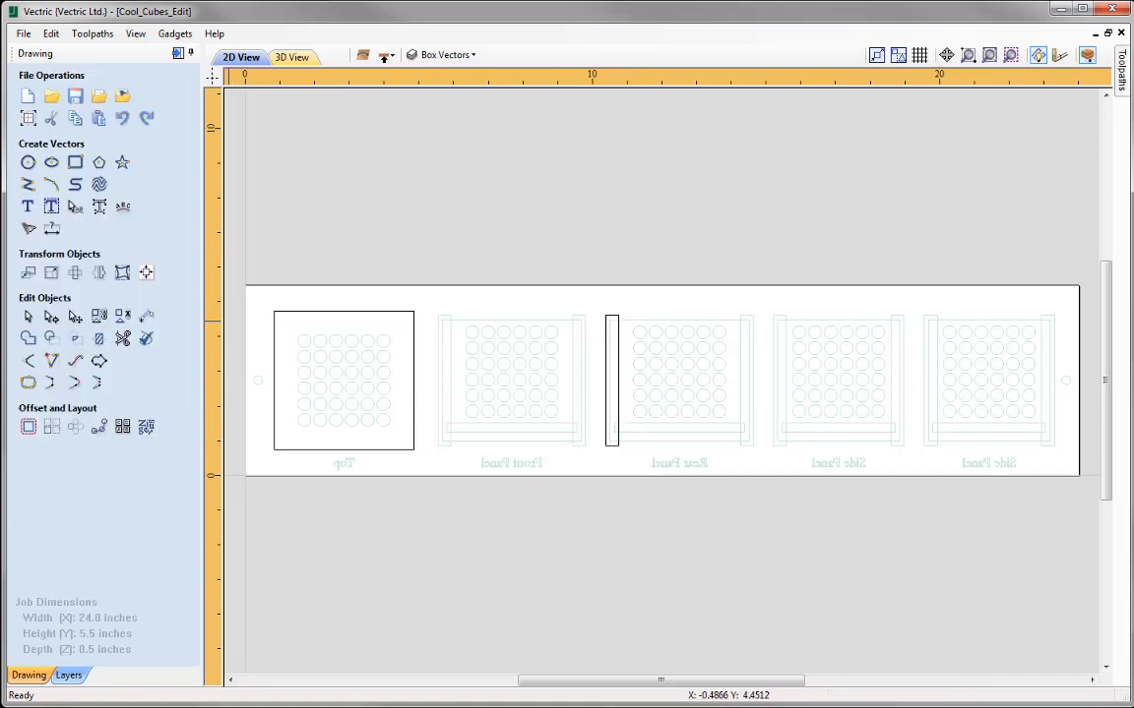
Hide the other side's ghosted vectors, delete both traced rectangles from the bottom side, and return to the top side.
{"action": "left_click", "coordinate": [1089, 59]}
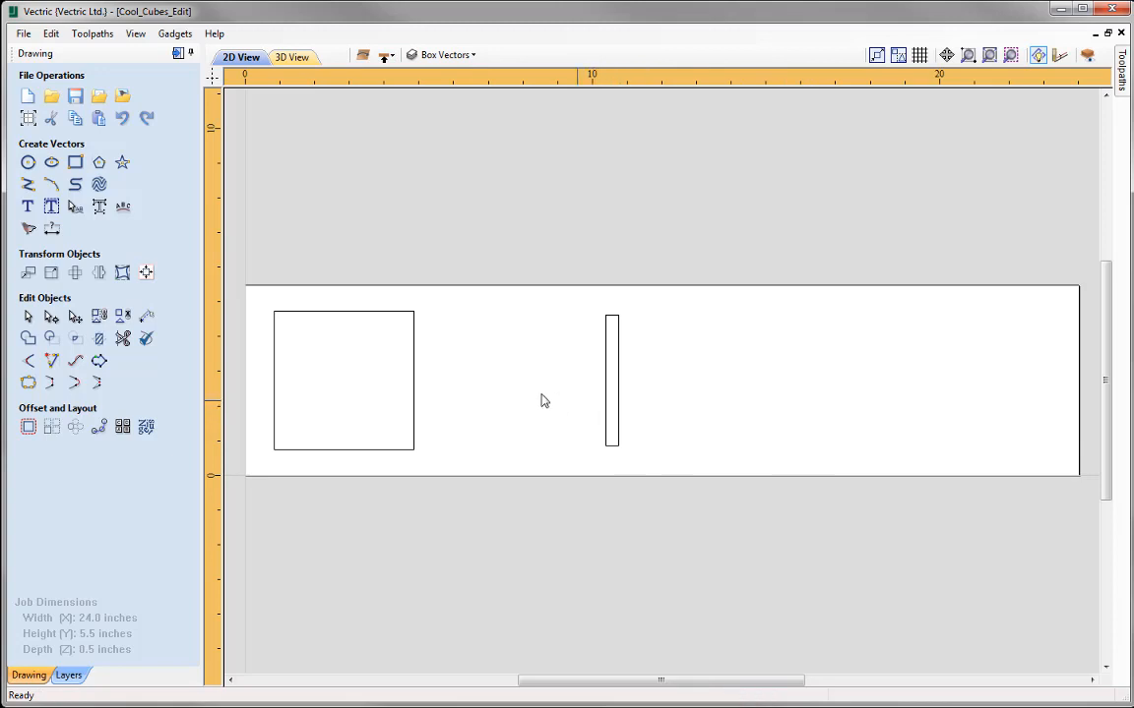
{"action": "left_click", "coordinate": [414, 355]}
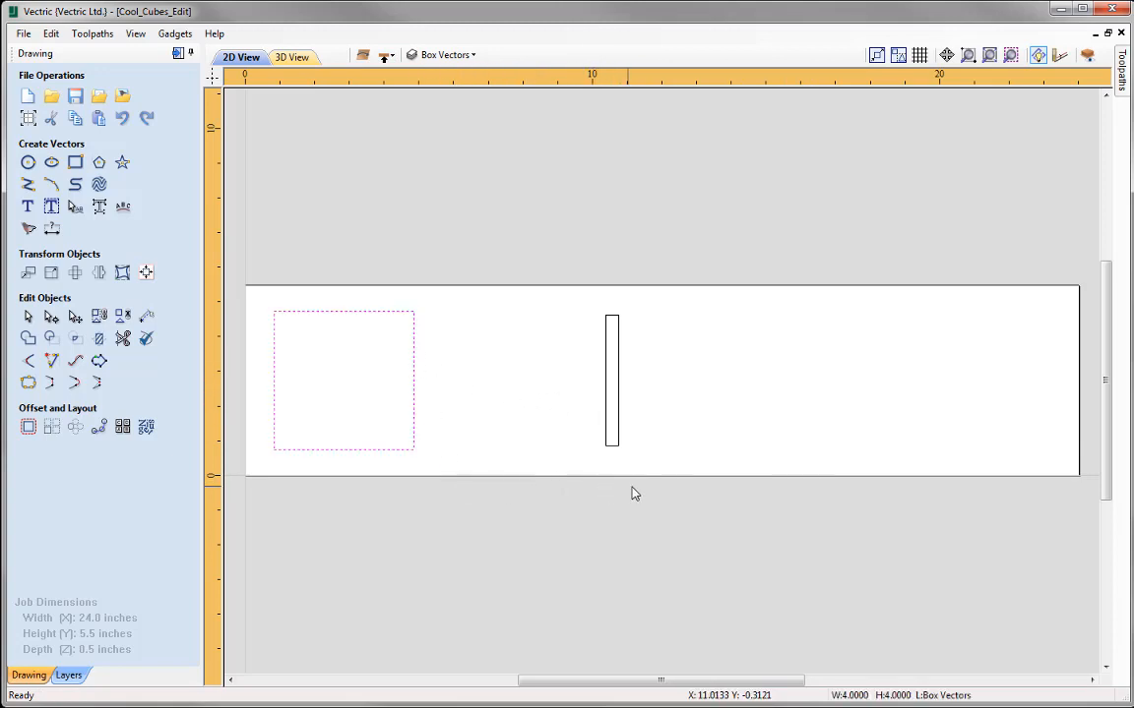
{"action": "left_click", "coordinate": [618, 430], "text": "shift"}
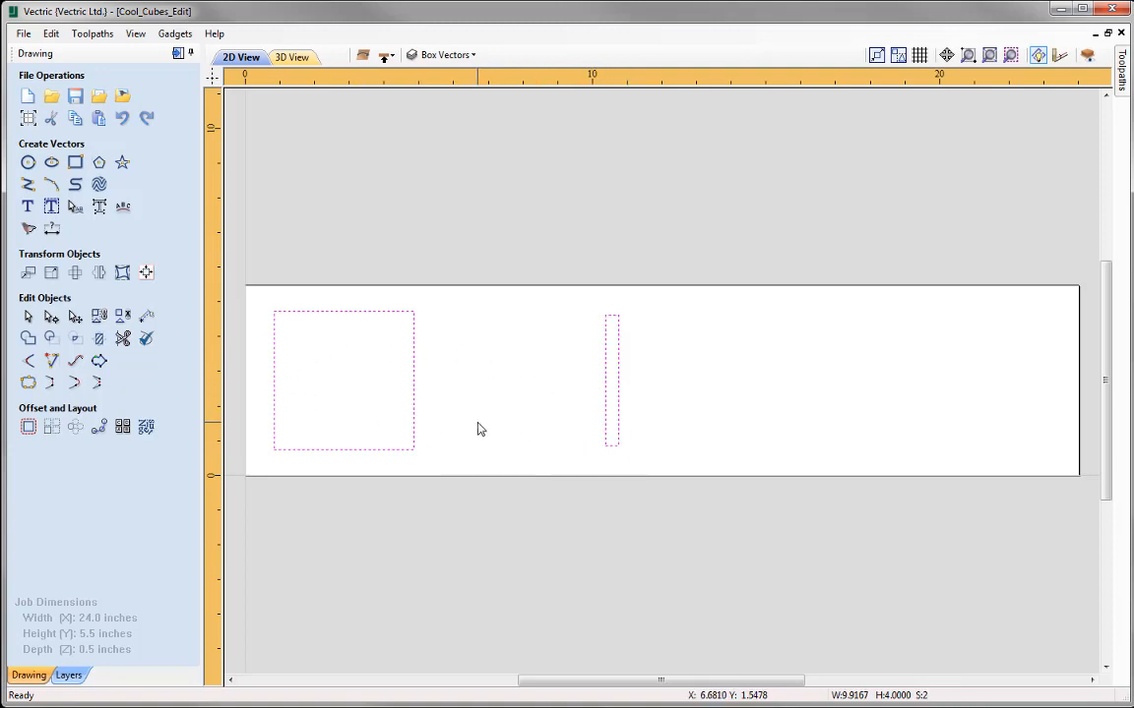
{"action": "key", "text": "Delete"}
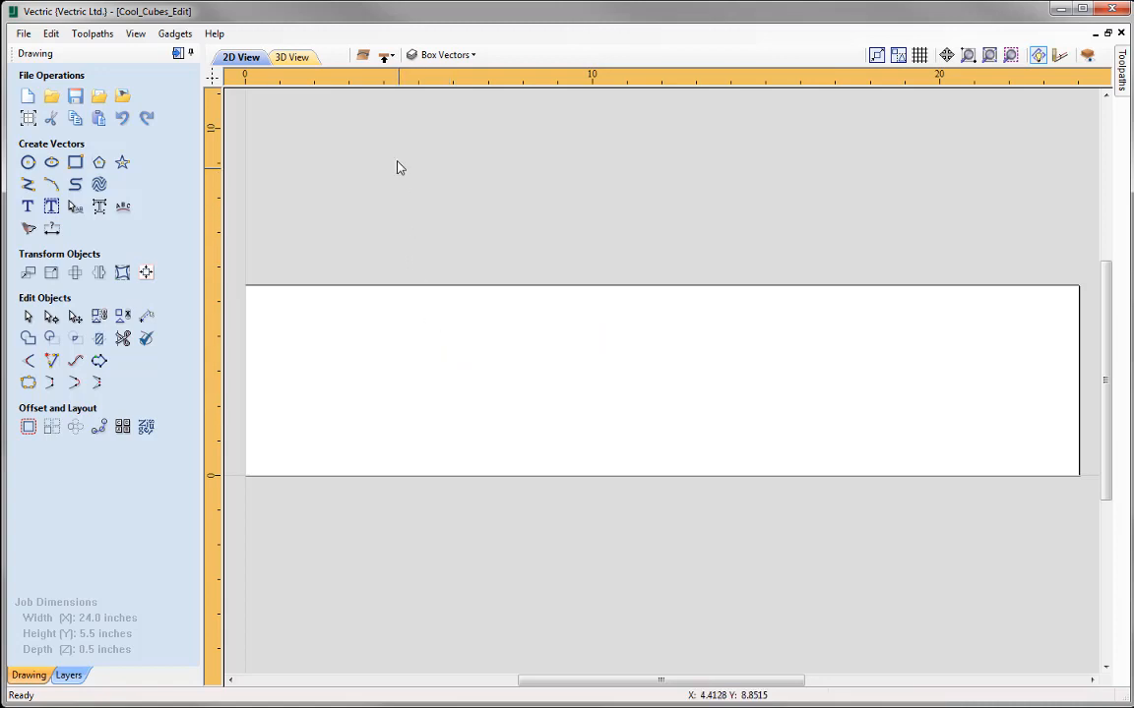
{"action": "left_click", "coordinate": [385, 59]}
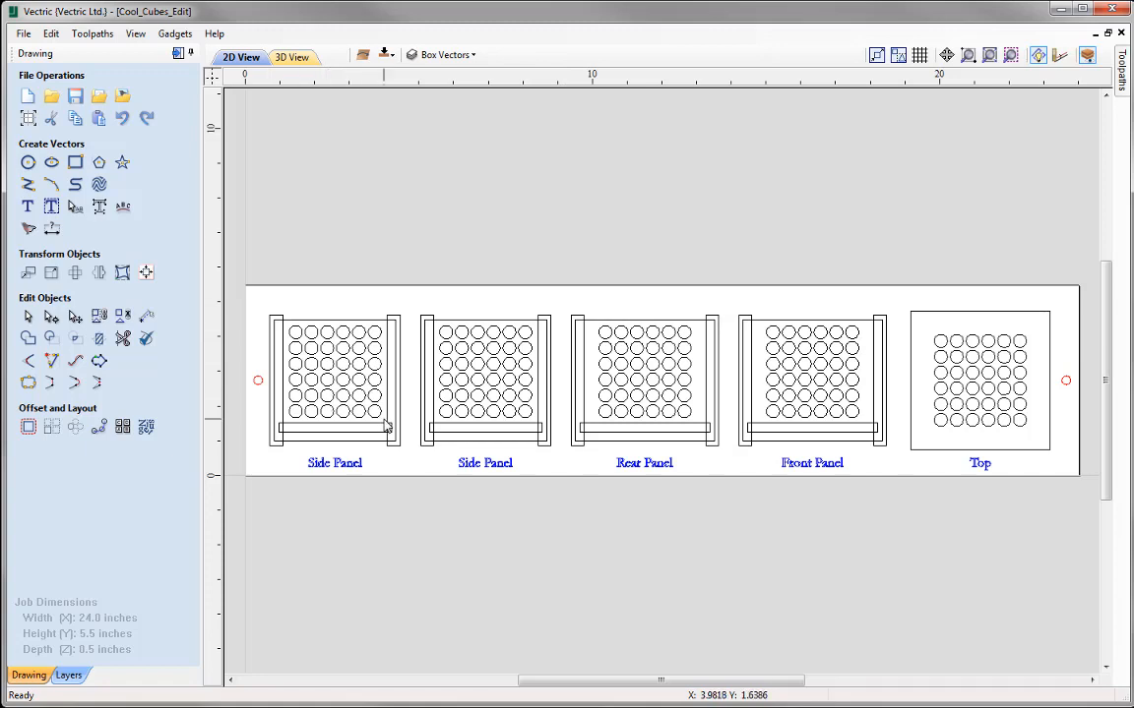
Select the outlines and hole grids of all five panels on the top side and move them to the other side.
{"action": "left_click_drag", "start_coordinate": [383, 421], "coordinate": [296, 310]}
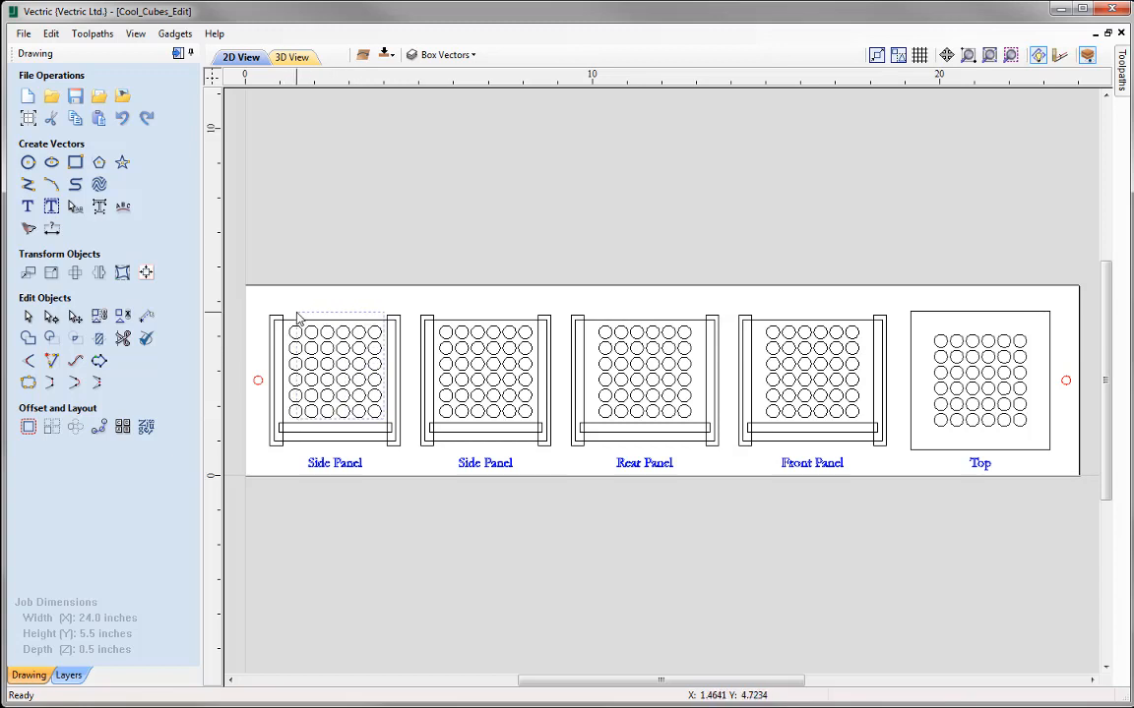
{"action": "left_click_drag", "start_coordinate": [298, 316], "coordinate": [293, 319]}
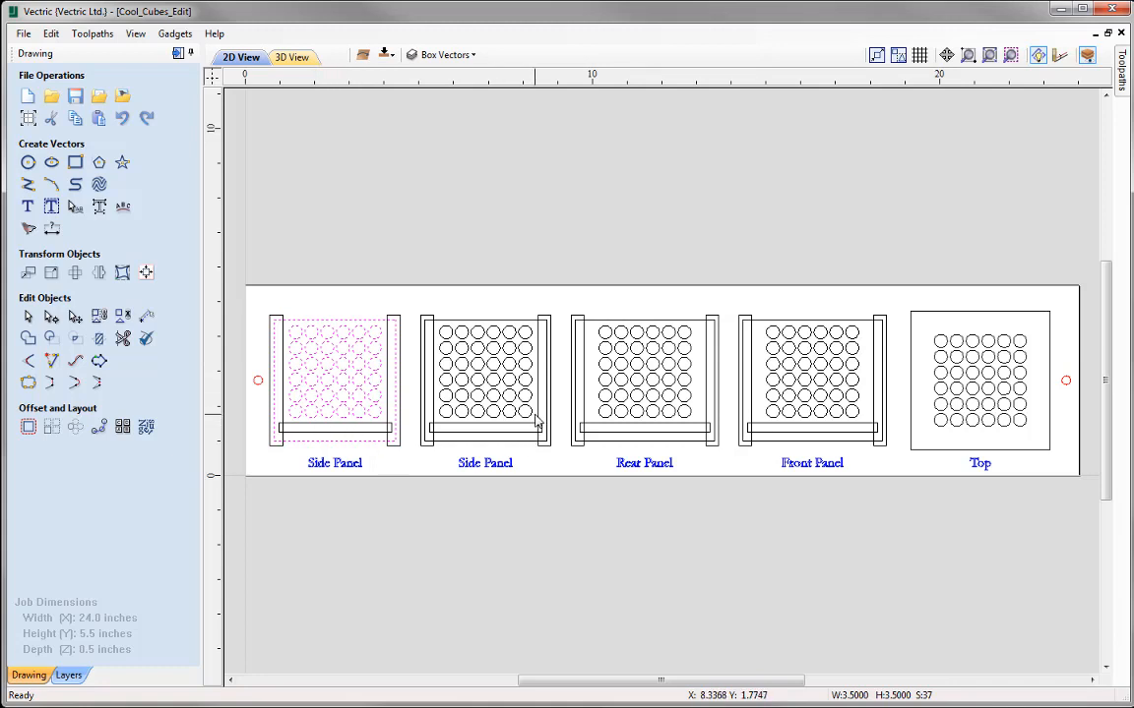
{"action": "left_click_drag", "start_coordinate": [536, 421], "coordinate": [444, 321]}
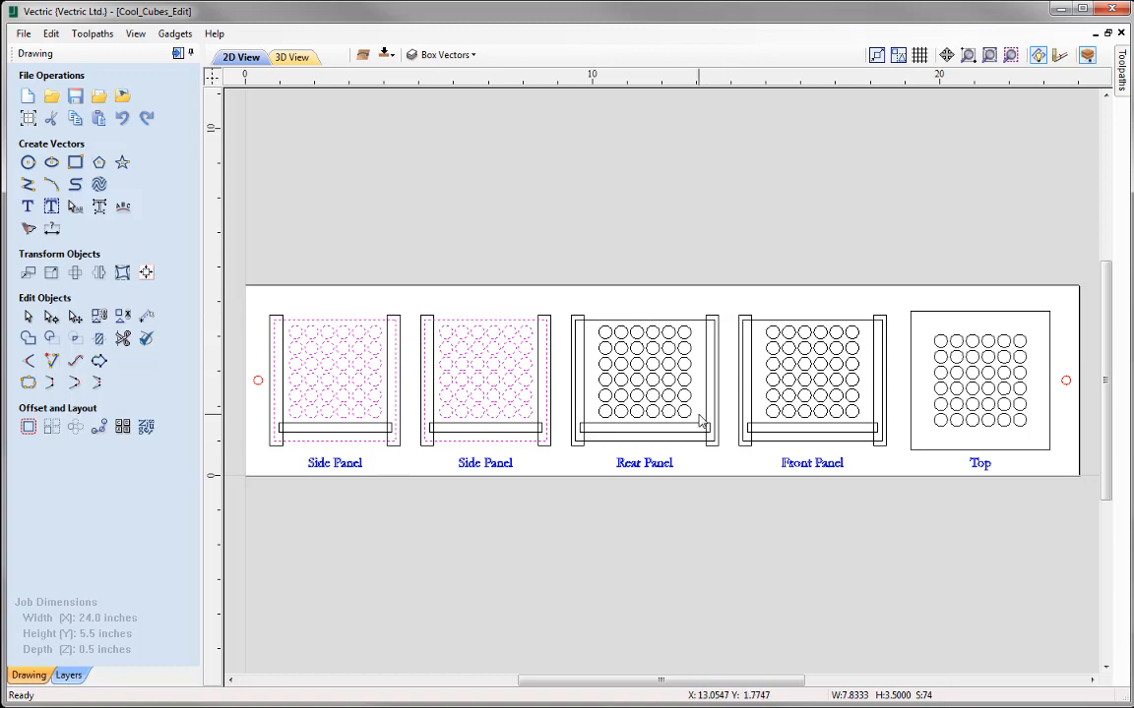
{"action": "left_click_drag", "start_coordinate": [546, 291], "coordinate": [659, 388], "text": "shift"}
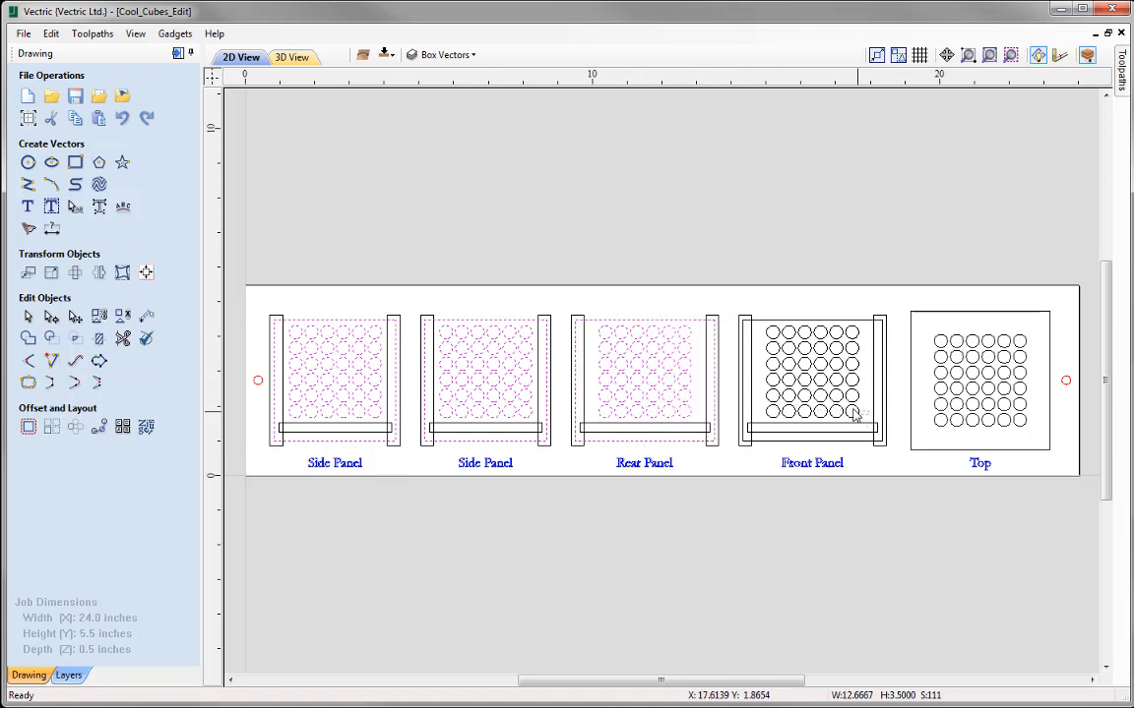
{"action": "left_click_drag", "start_coordinate": [693, 282], "coordinate": [784, 368], "text": "shift"}
{"action": "left_click_drag", "start_coordinate": [1043, 448], "coordinate": [920, 309], "text": "shift"}
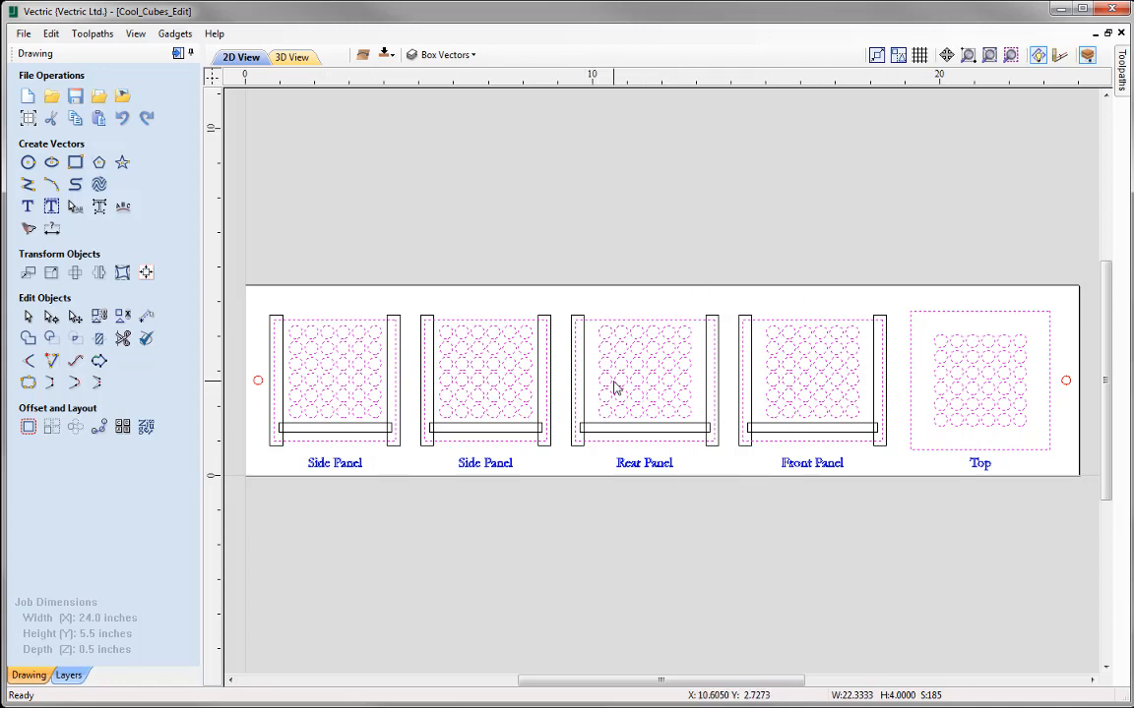
{"action": "right_click", "coordinate": [503, 353]}
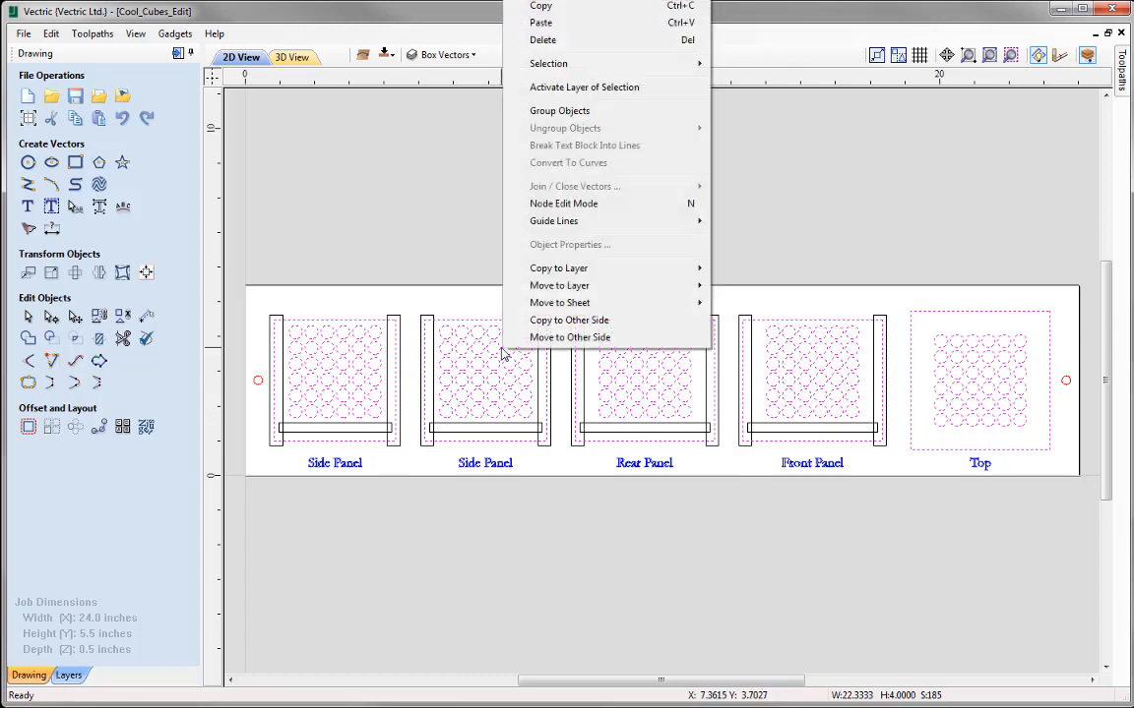
{"action": "left_click", "coordinate": [635, 346]}
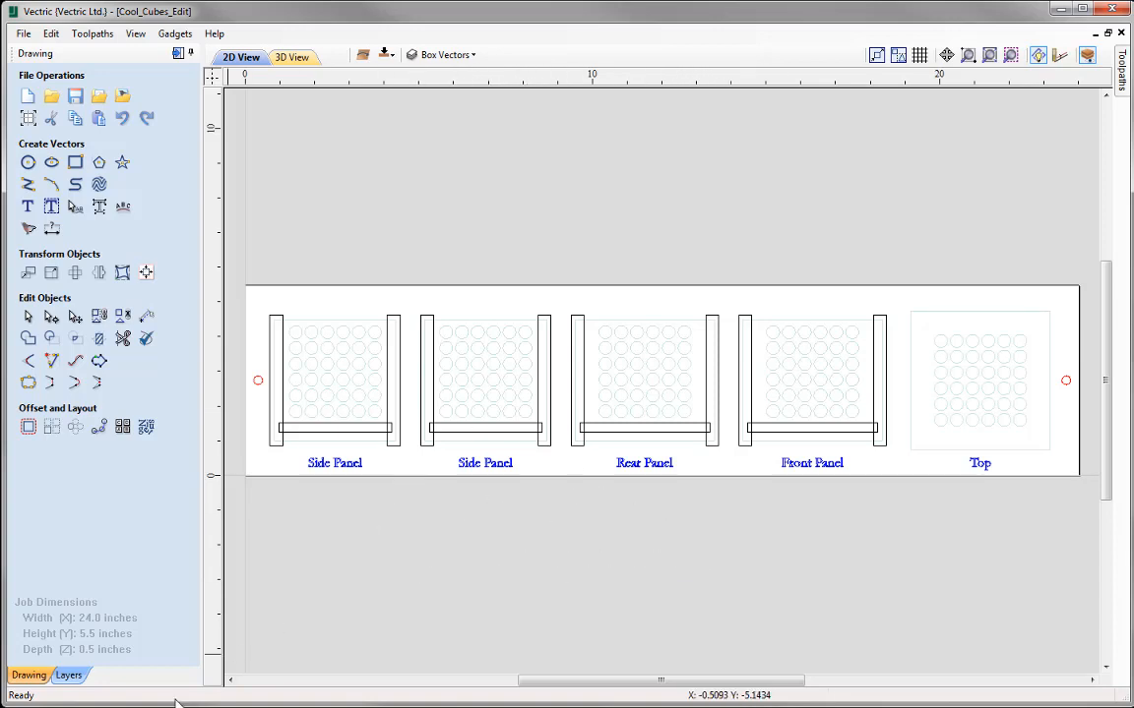
Switch repeatedly between the top and bottom sides to check how the moved outlines and hole grids align with the joint rectangles.
{"action": "left_click", "coordinate": [385, 55]}
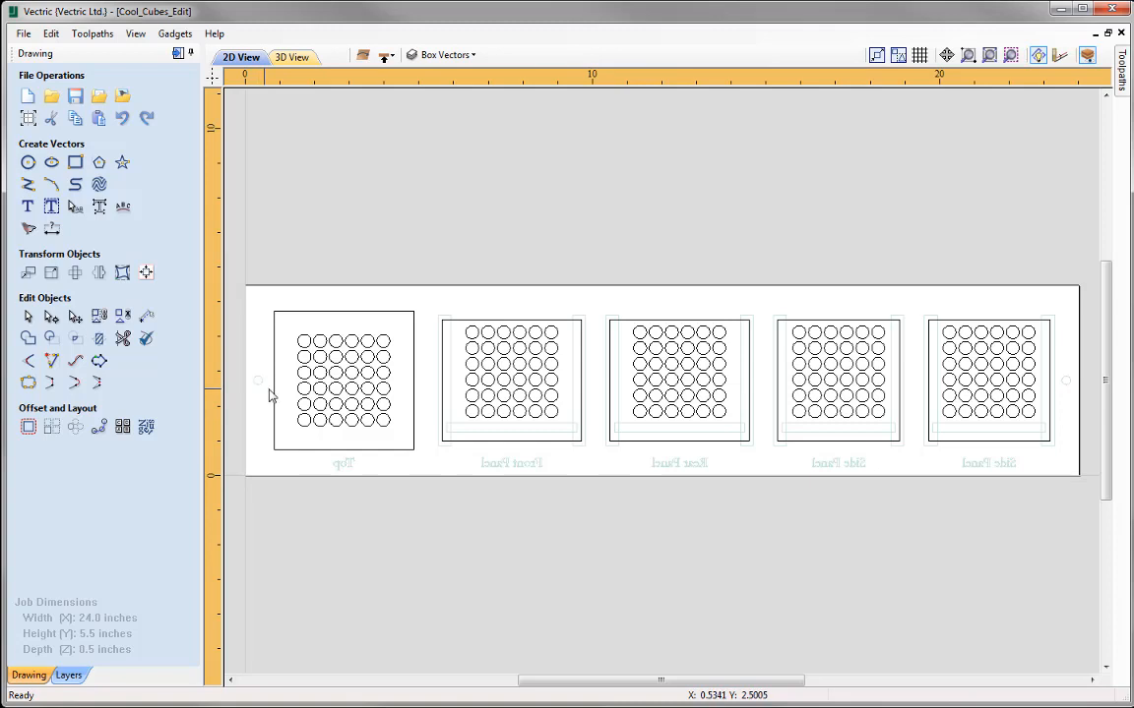
{"action": "left_click", "coordinate": [386, 56]}
{"action": "left_click", "coordinate": [386, 56]}
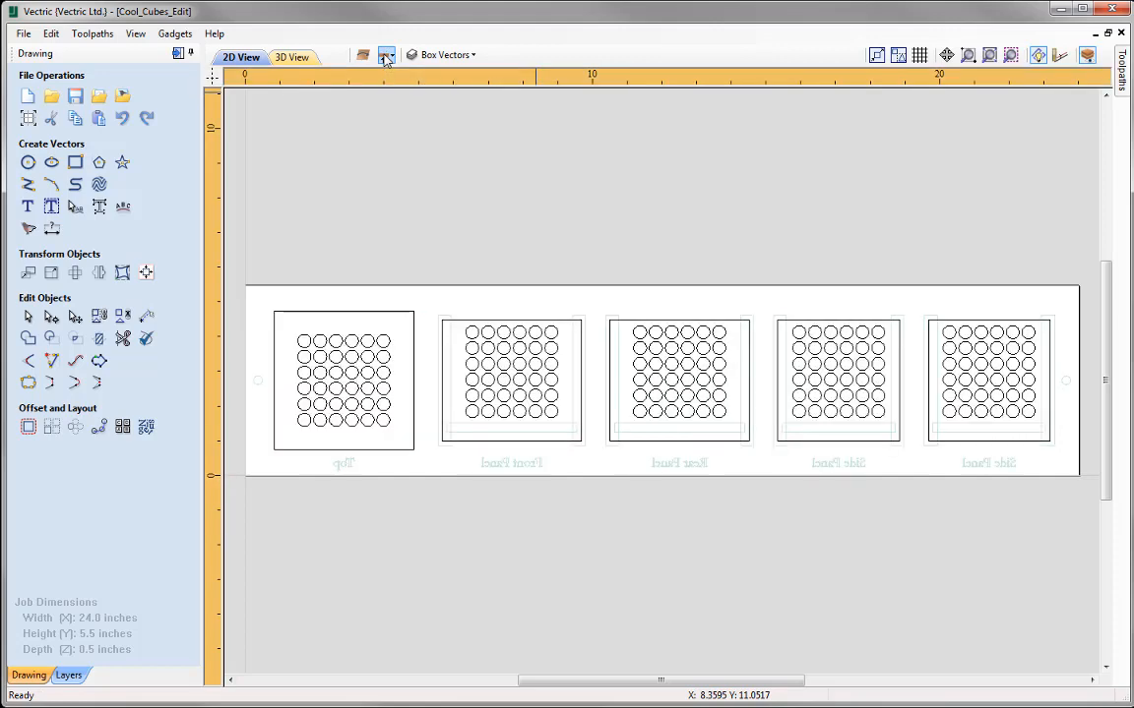
{"action": "left_click", "coordinate": [386, 56]}
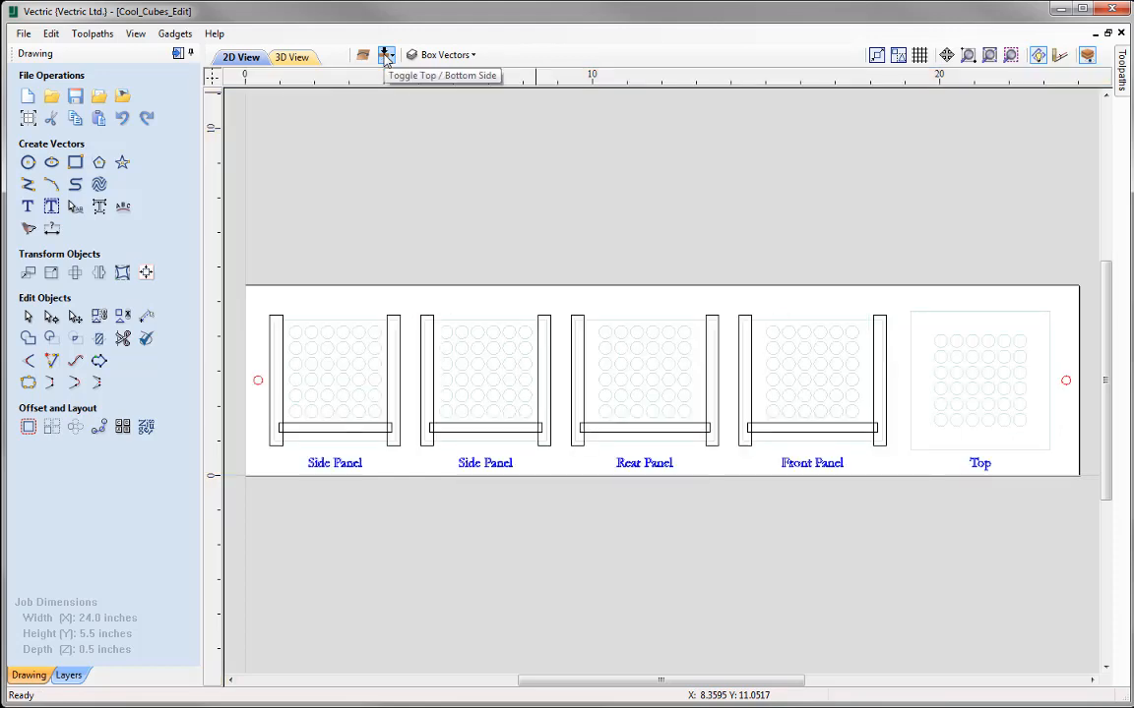
{"action": "left_click", "coordinate": [386, 56]}
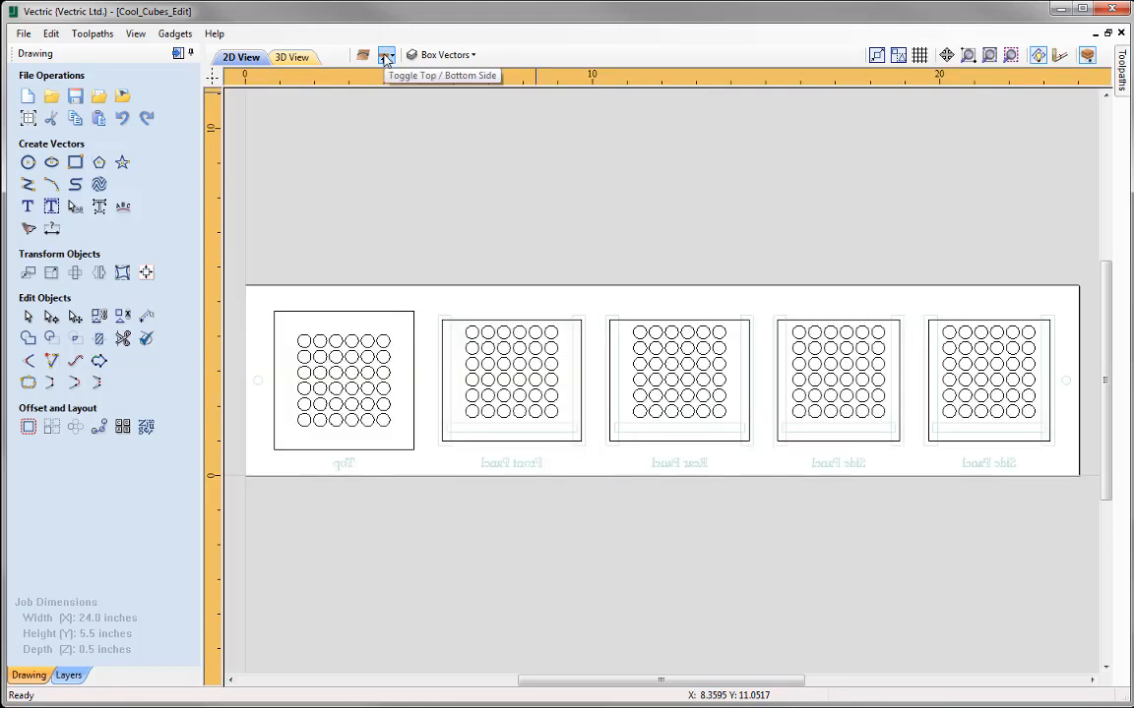
{"action": "left_click", "coordinate": [385, 56]}
{"action": "left_click", "coordinate": [385, 56]}
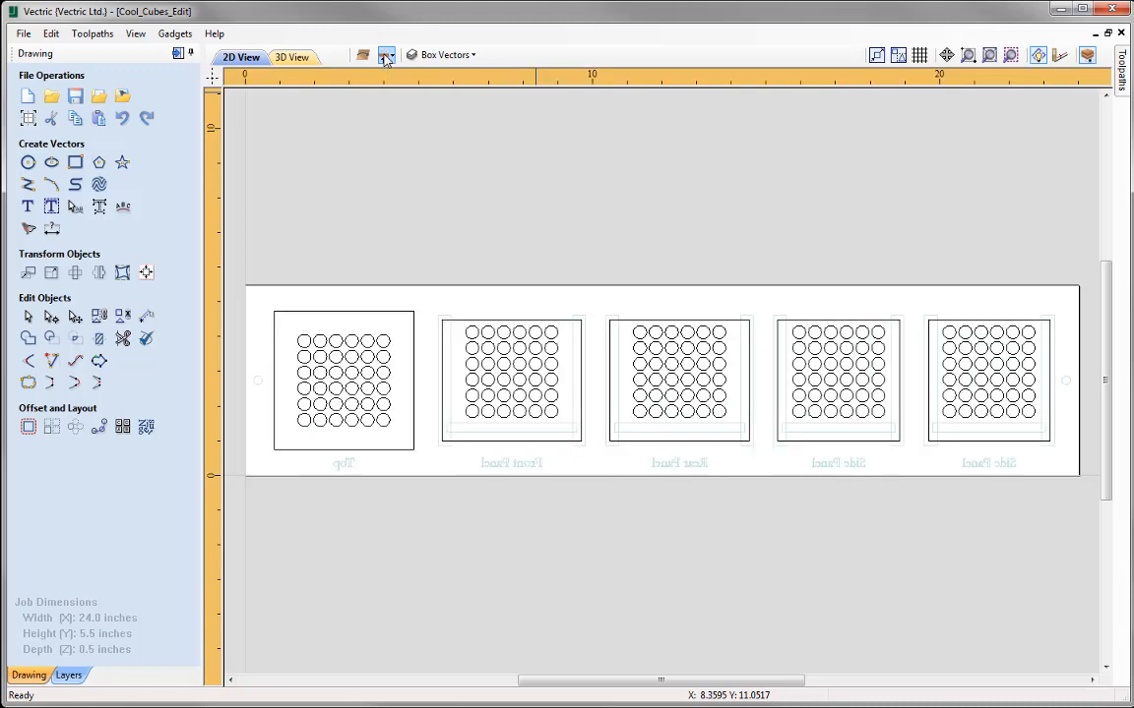
{"action": "left_click", "coordinate": [386, 57]}
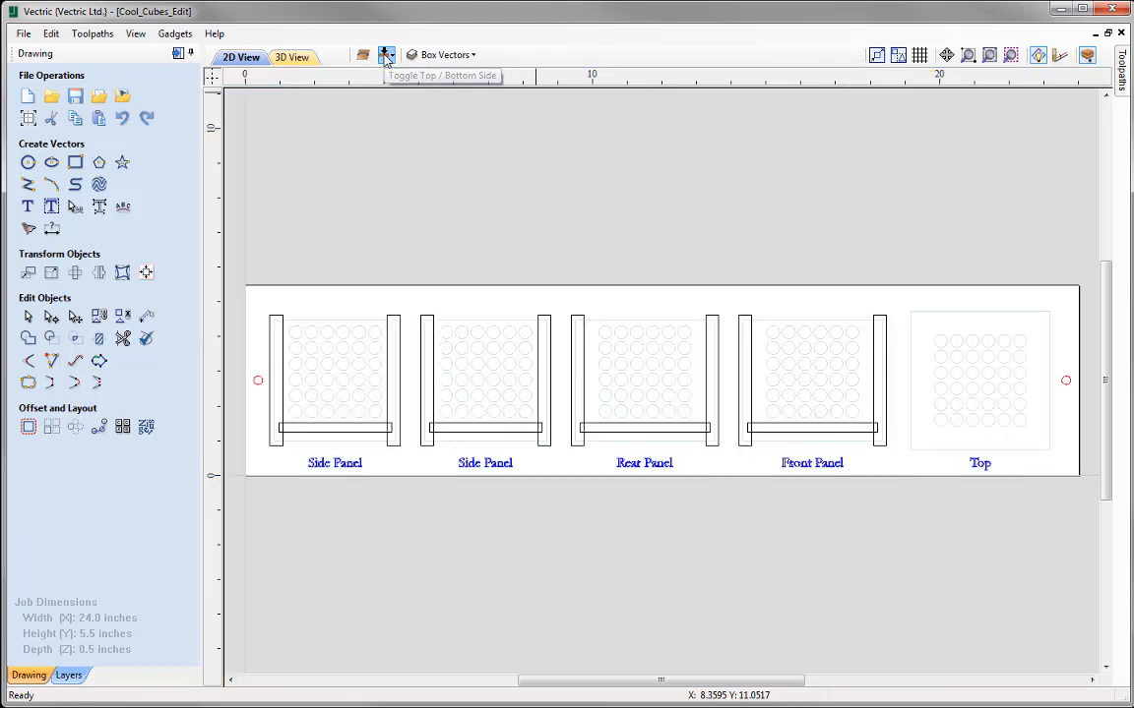
{"action": "left_click", "coordinate": [386, 56]}
{"action": "left_click", "coordinate": [386, 56]}
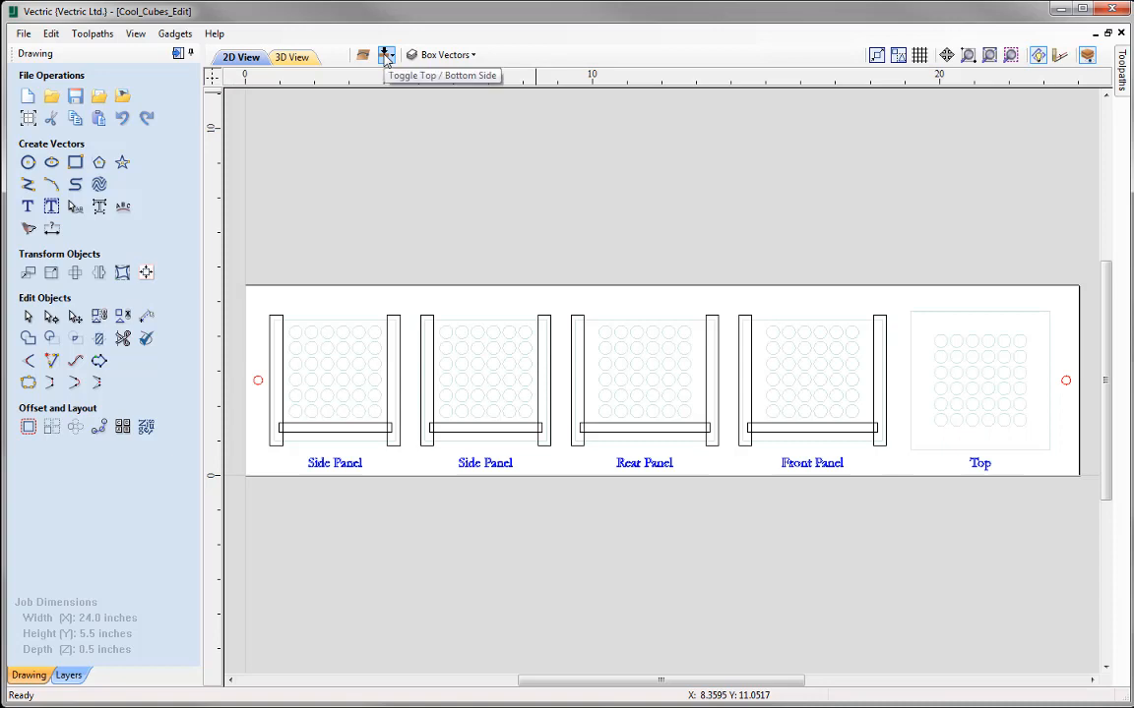
{"action": "left_click", "coordinate": [385, 56]}
{"action": "left_click", "coordinate": [386, 56]}
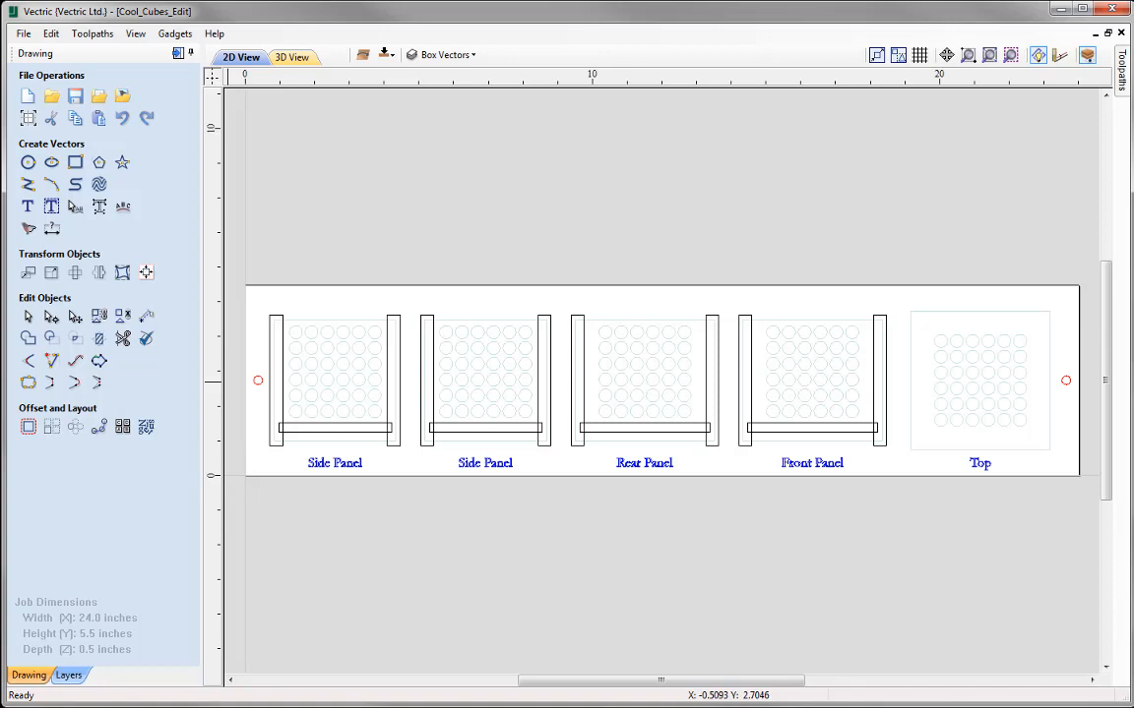
Highlight the joint rectangles and the two small registration circles left on the top side, and compare with the bottom side.
{"action": "left_click_drag", "start_coordinate": [916, 451], "coordinate": [254, 418]}
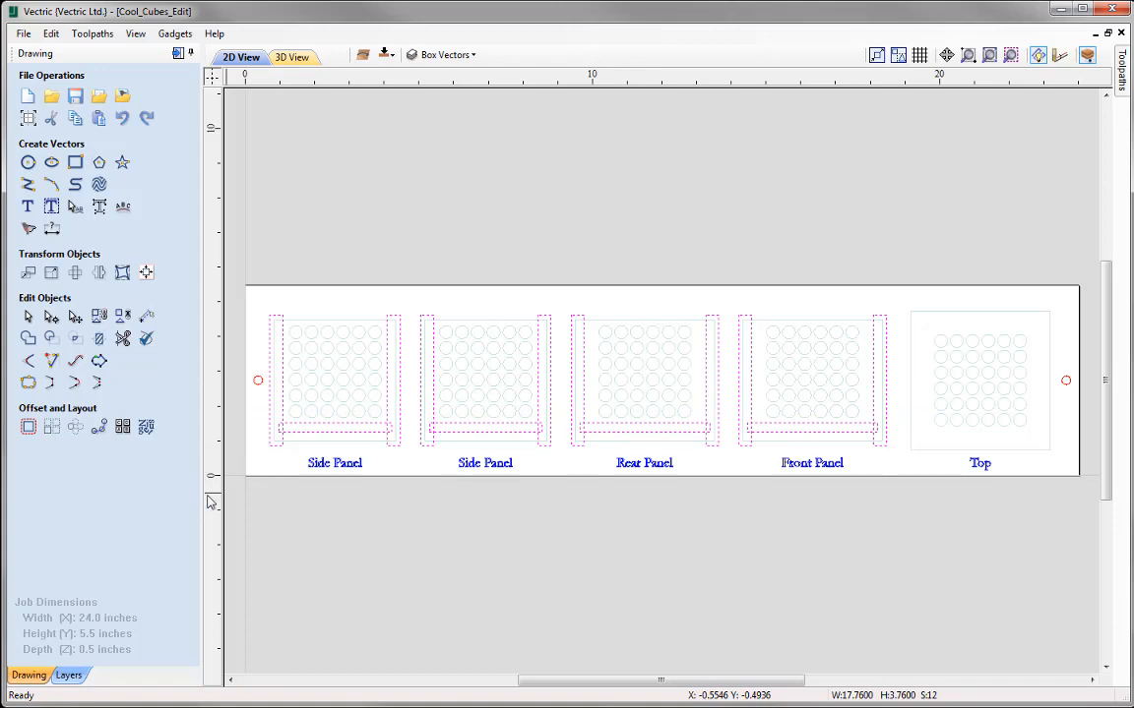
{"action": "left_click", "coordinate": [257, 381]}
{"action": "left_click", "coordinate": [1066, 383], "text": "shift"}
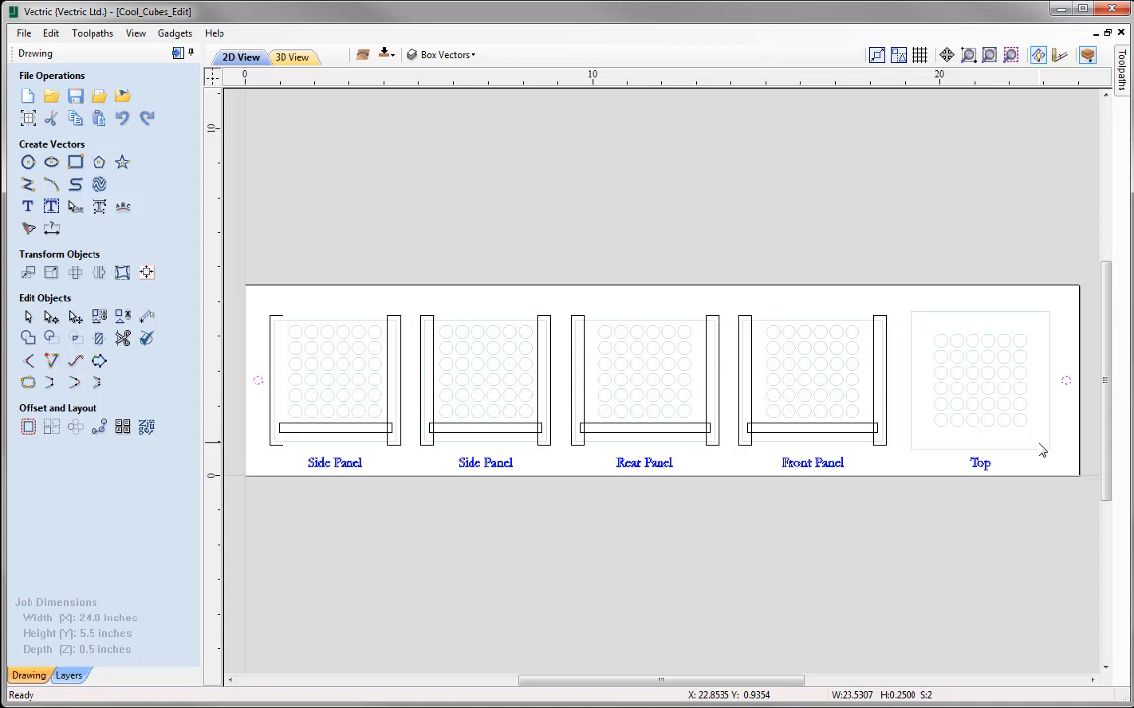
{"action": "left_click", "coordinate": [454, 302]}
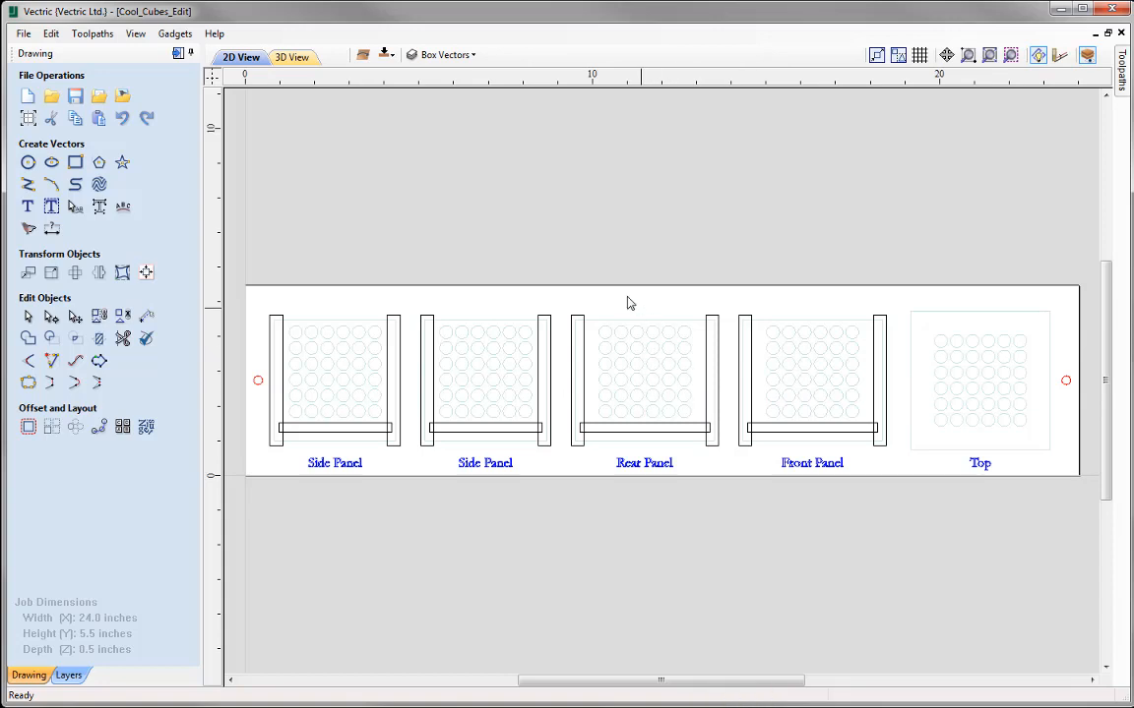
{"action": "left_click", "coordinate": [385, 55]}
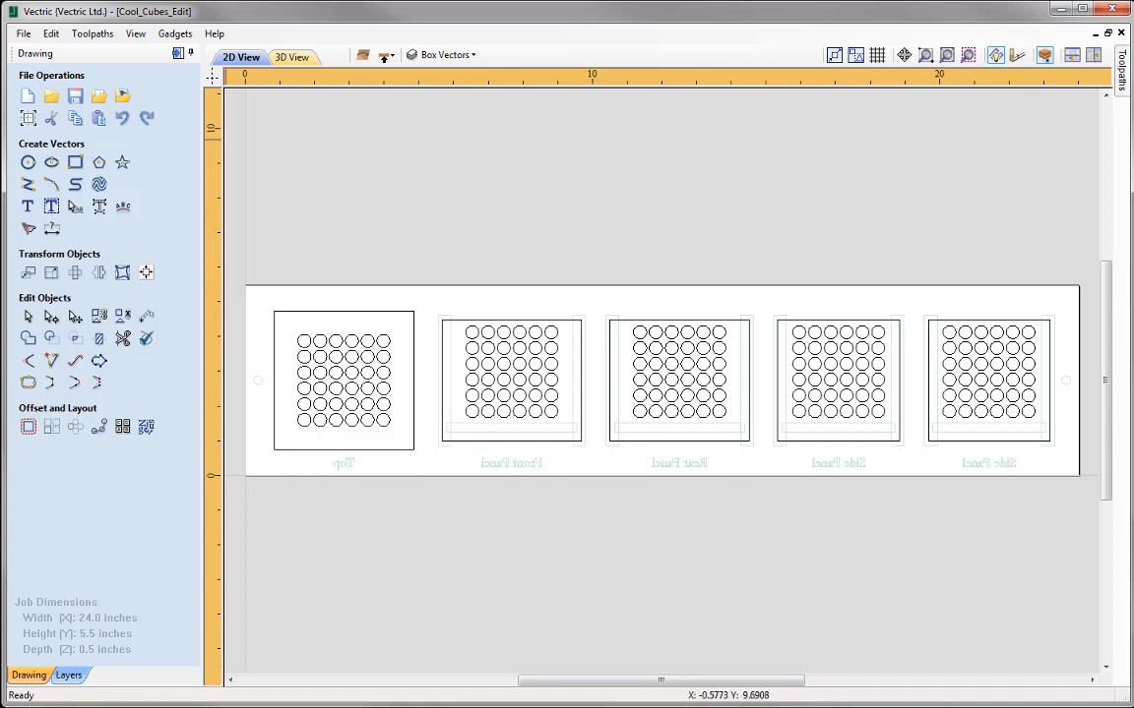
{"action": "left_click", "coordinate": [383, 56]}
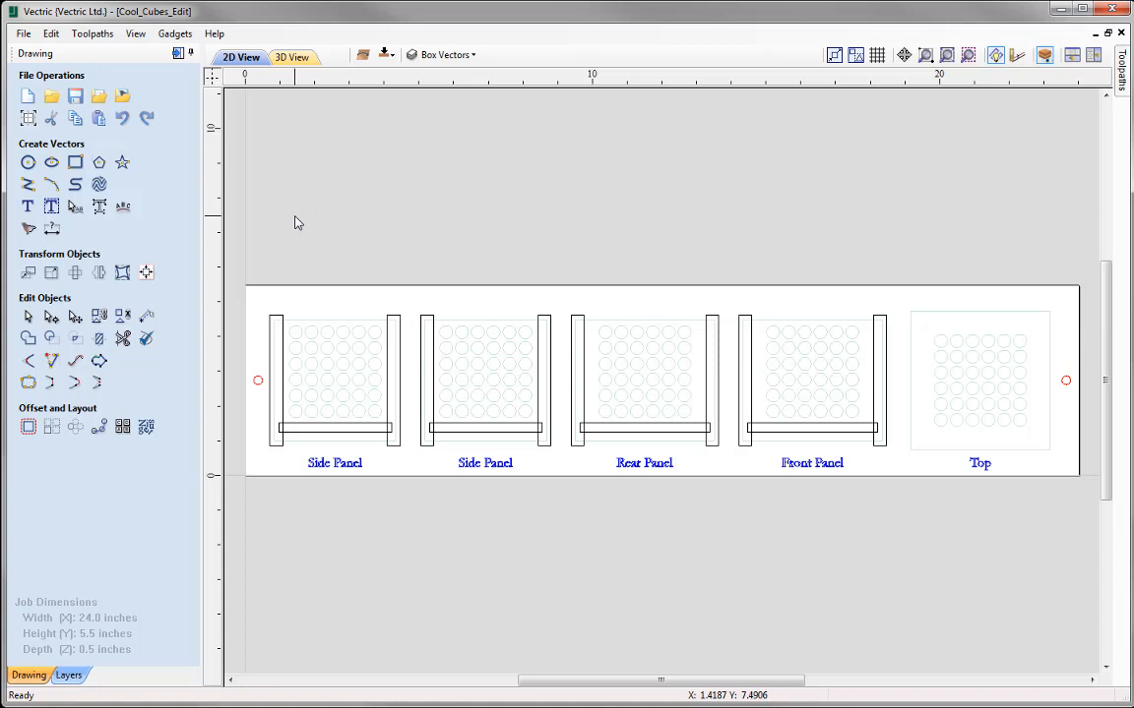
Switch to the toolpath layout, then review and accept the material setup for the top side.
{"action": "left_click", "coordinate": [178, 55]}
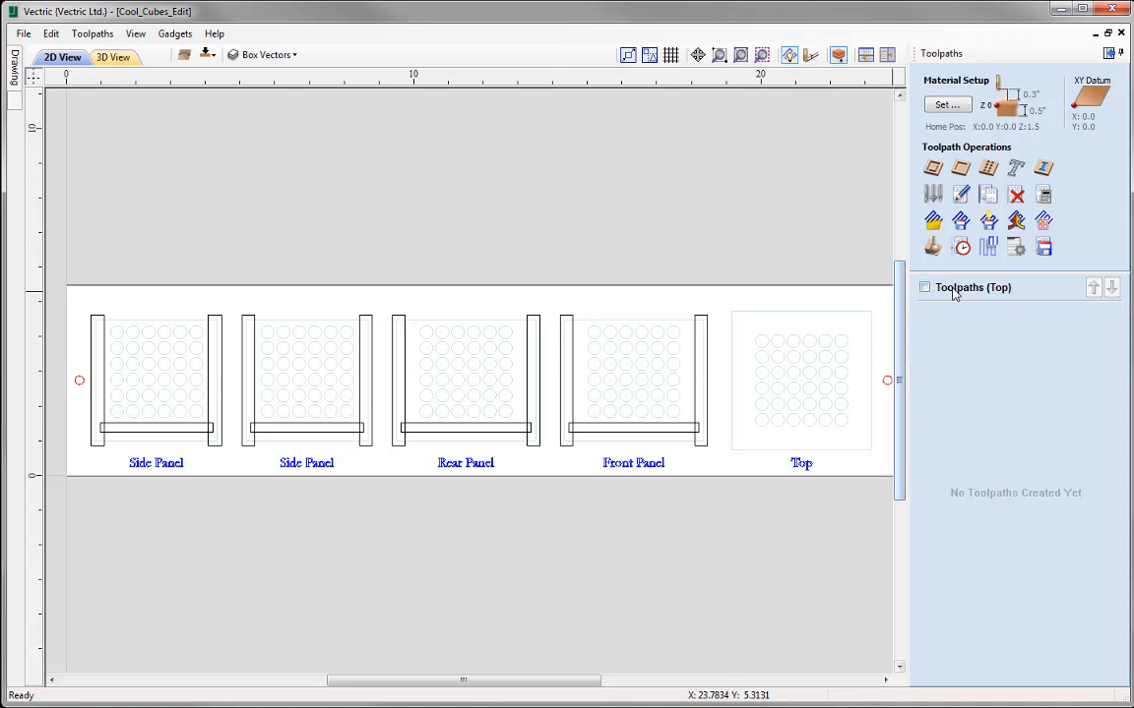
{"action": "left_click", "coordinate": [946, 104]}
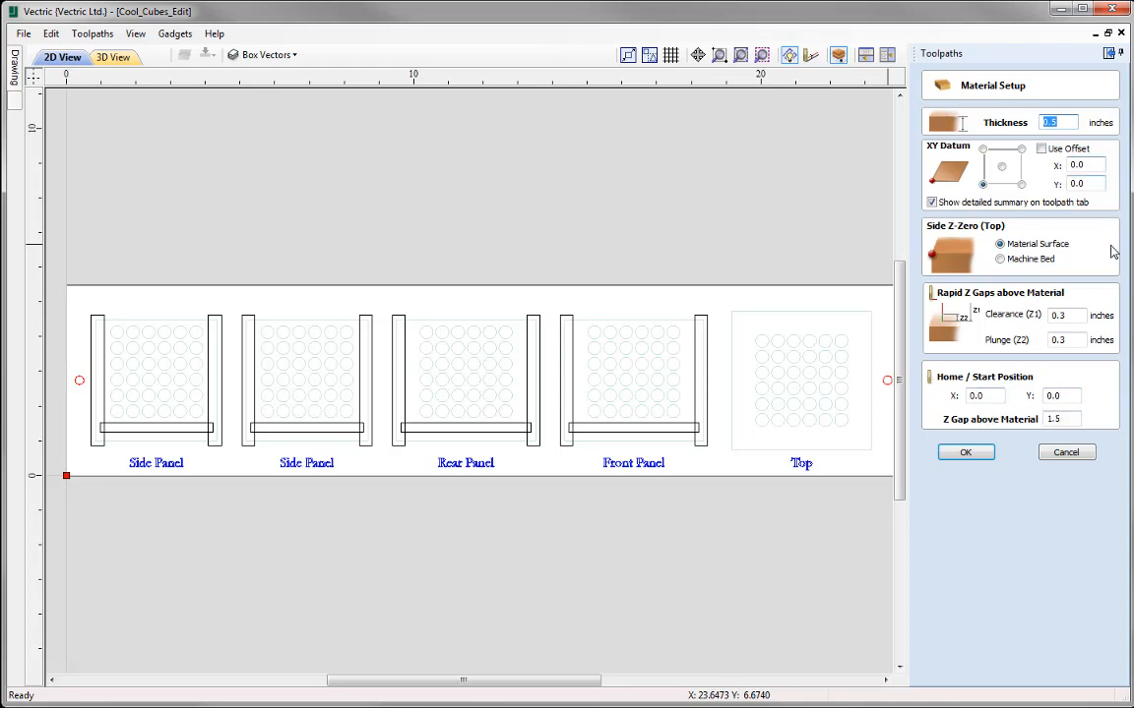
{"action": "left_click", "coordinate": [966, 454]}
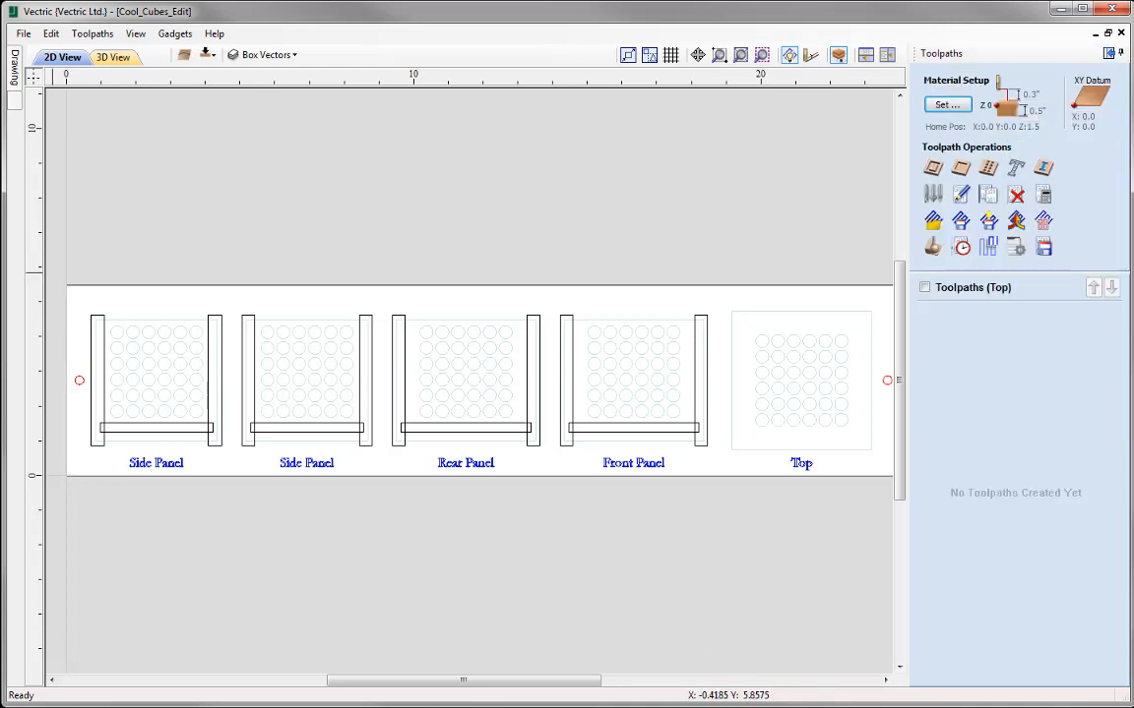
Select the horizontal rectangle on each of the four side, rear and front panels and set up a pocket toolpath 0.125 inches deep.
{"action": "left_click", "coordinate": [170, 429]}
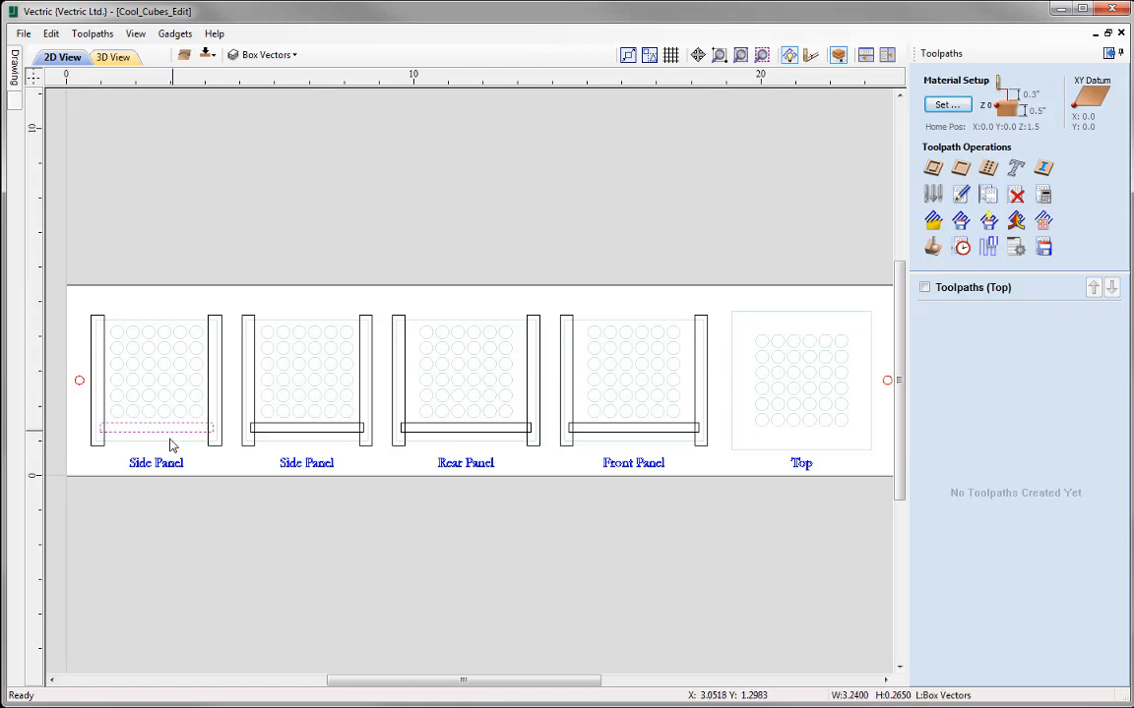
{"action": "left_click", "coordinate": [337, 431], "text": "shift"}
{"action": "left_click", "coordinate": [458, 431], "text": "shift"}
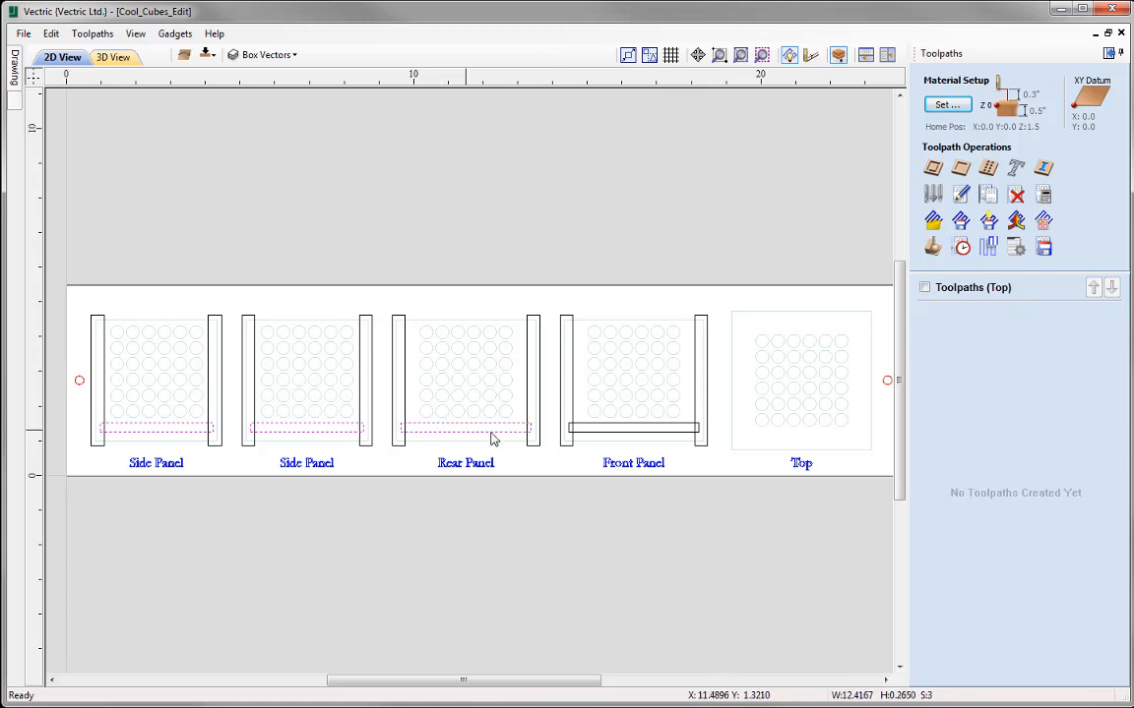
{"action": "left_click", "coordinate": [618, 431], "text": "shift"}
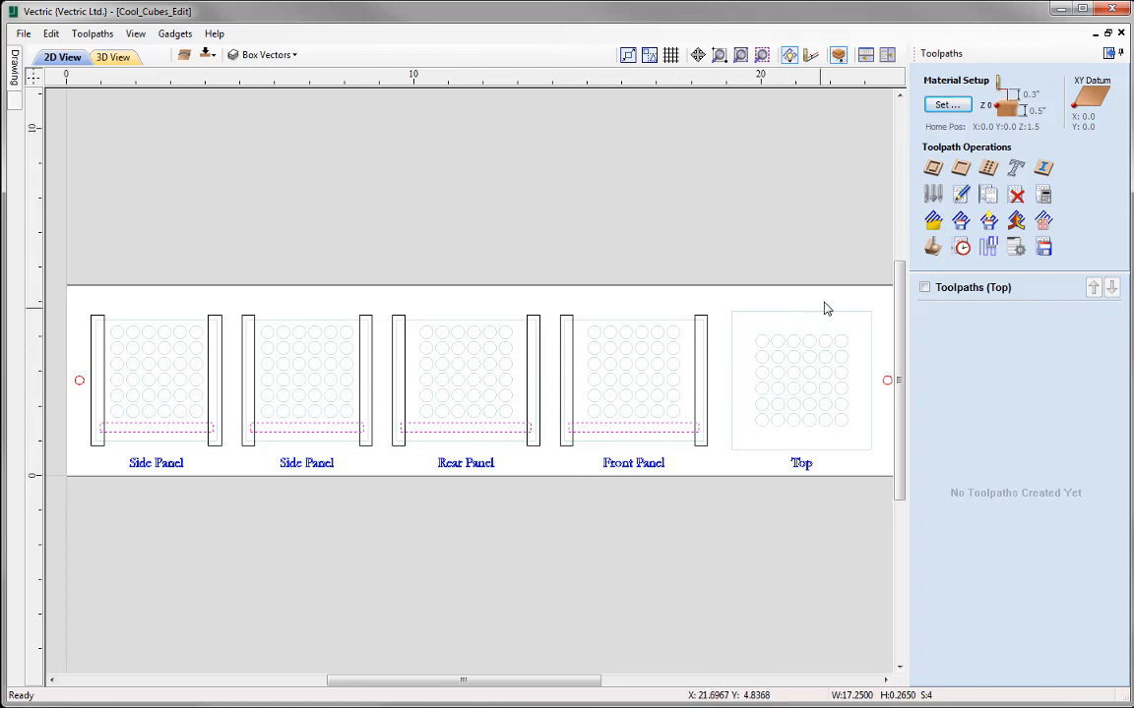
{"action": "left_click", "coordinate": [961, 169]}
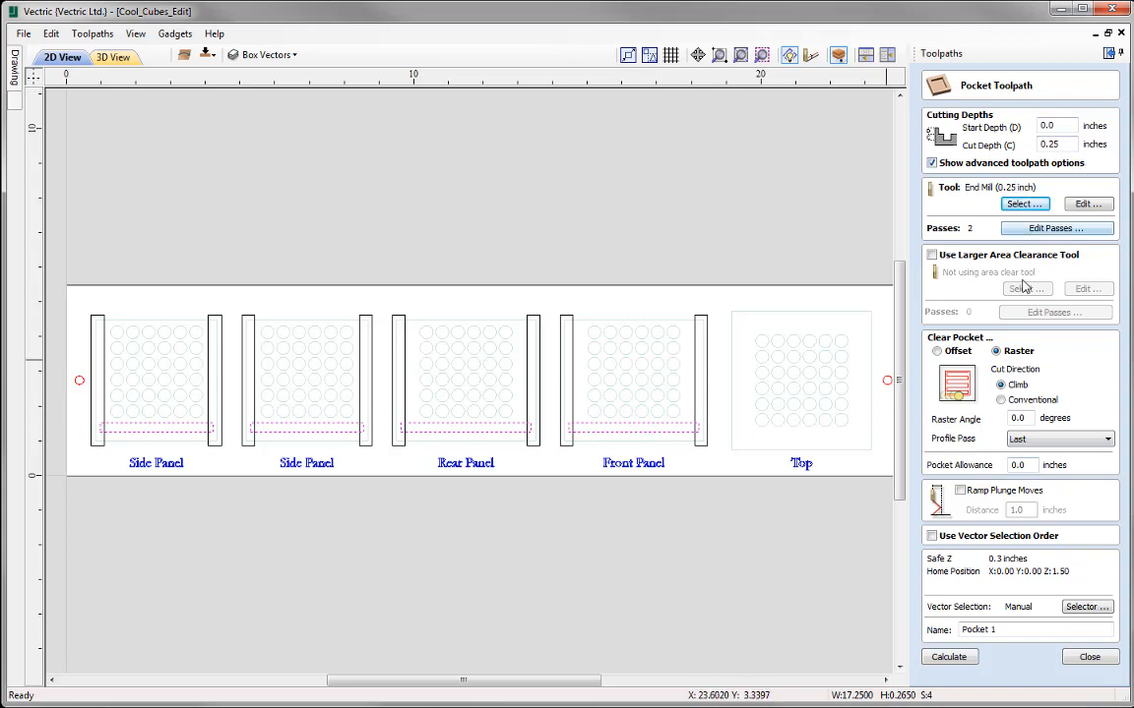
{"action": "left_click", "coordinate": [1064, 126]}
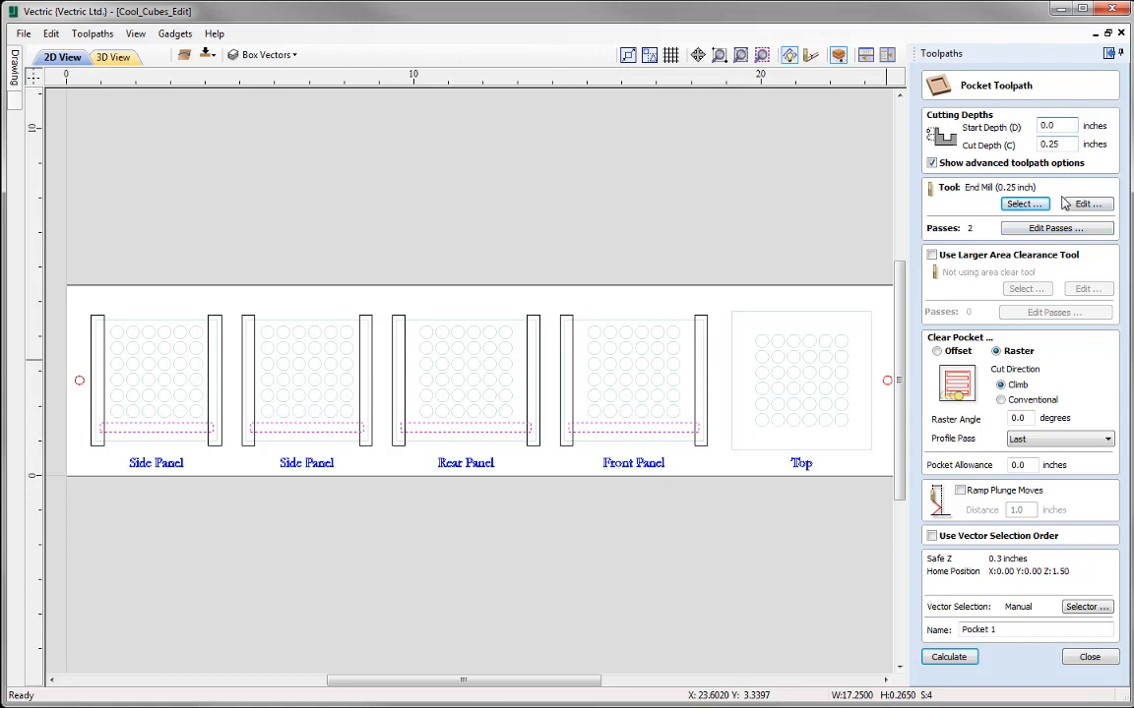
{"action": "left_click", "coordinate": [1048, 144]}
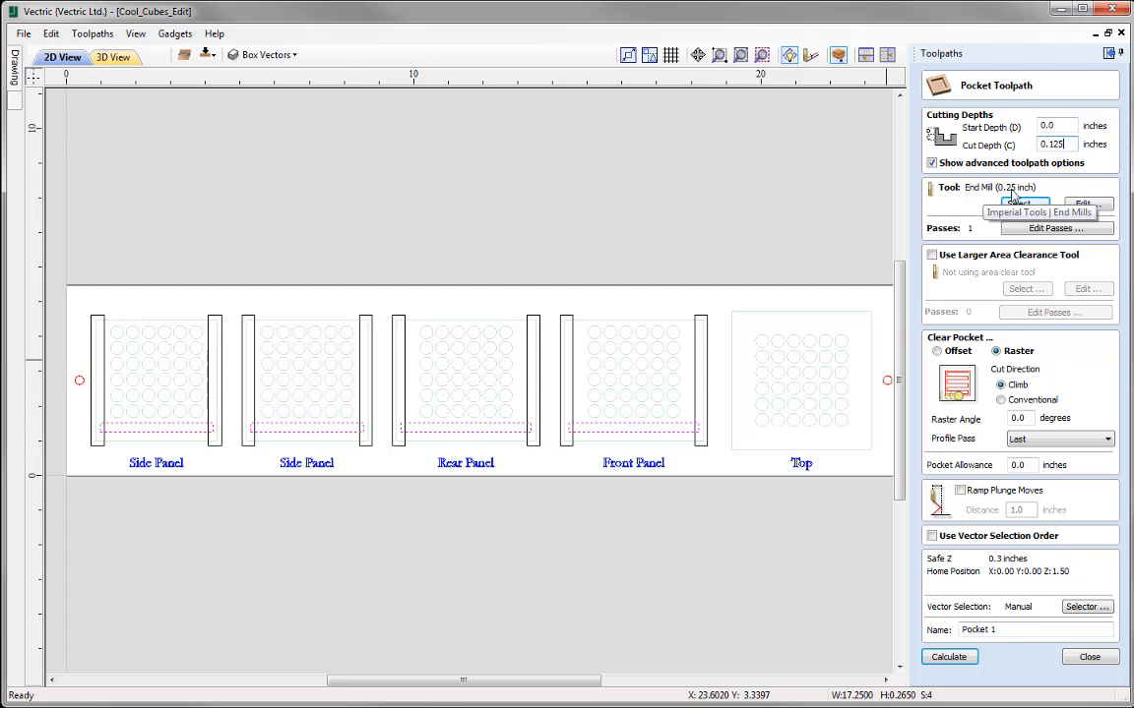
Review the settings of the 0.25 inch end mill and name the pocket toolpath Horizontal Pockets.
{"action": "left_click", "coordinate": [1087, 204]}
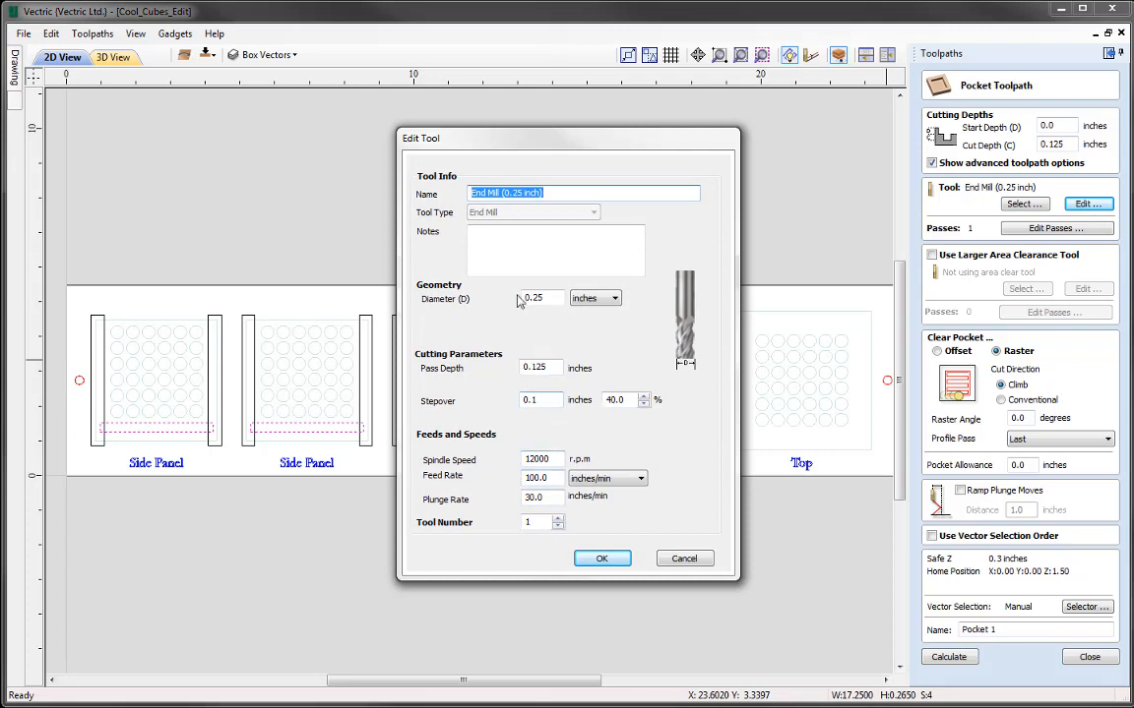
{"action": "left_click", "coordinate": [602, 560]}
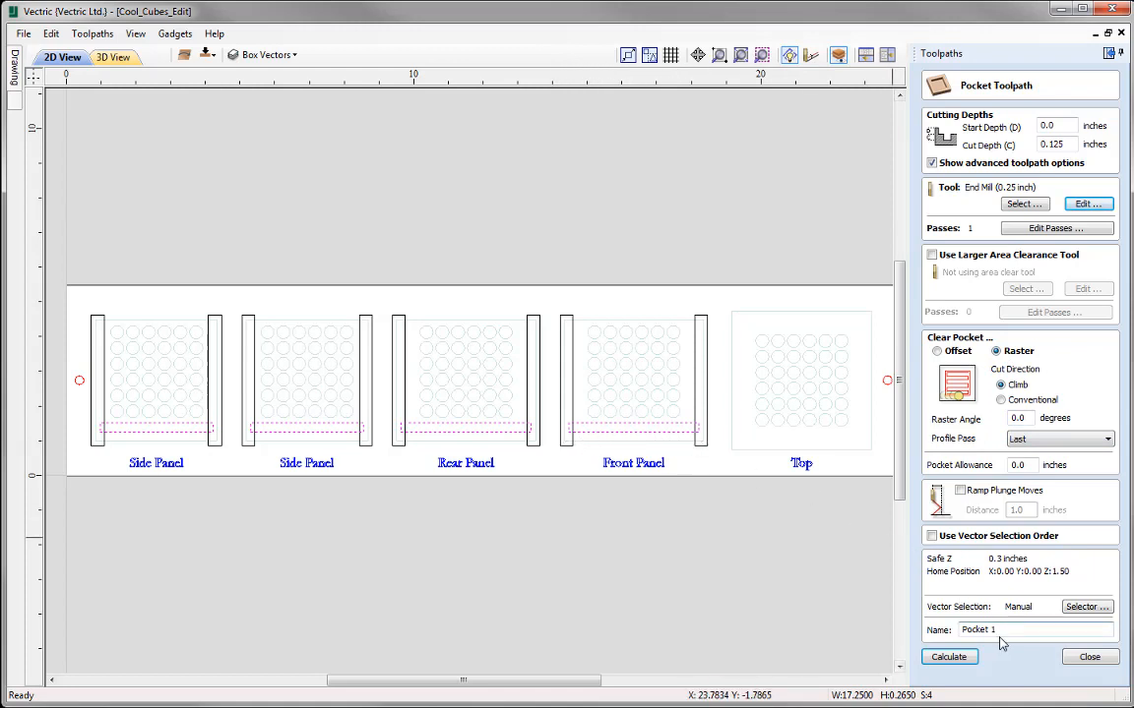
{"action": "left_click_drag", "start_coordinate": [1000, 631], "coordinate": [910, 621]}
{"action": "type", "text": "Horizontal"}
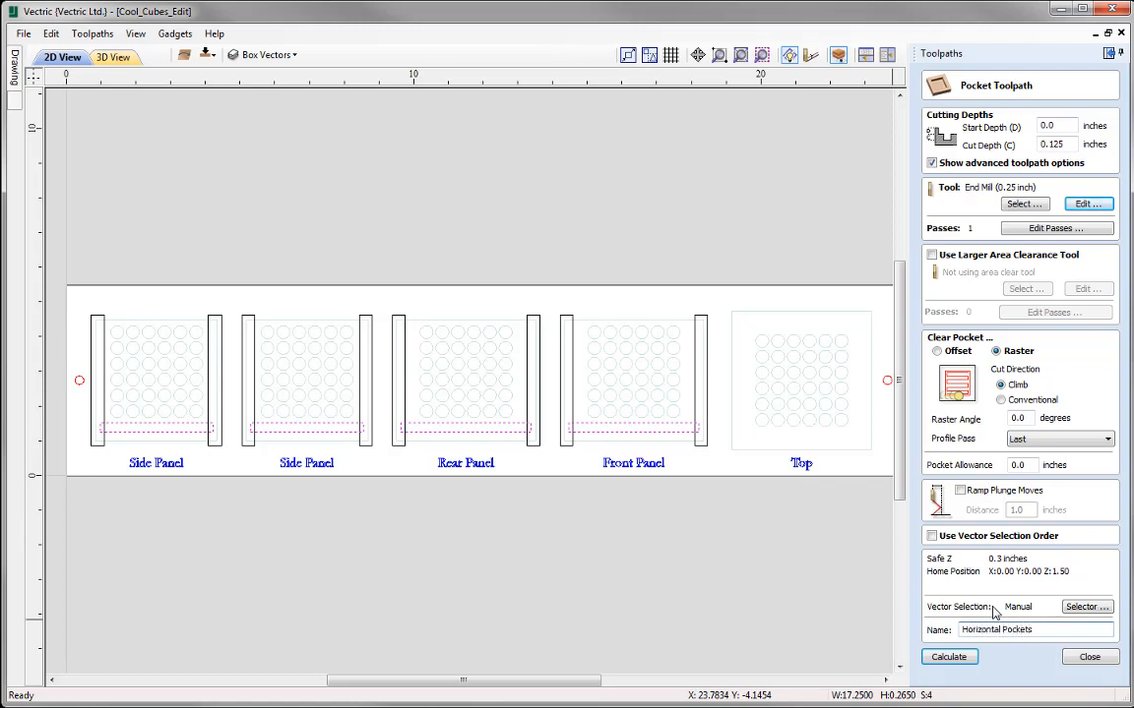
Calculate the Horizontal Pockets toolpath and preview its cuts on the material in 3D.
{"action": "left_click", "coordinate": [949, 658]}
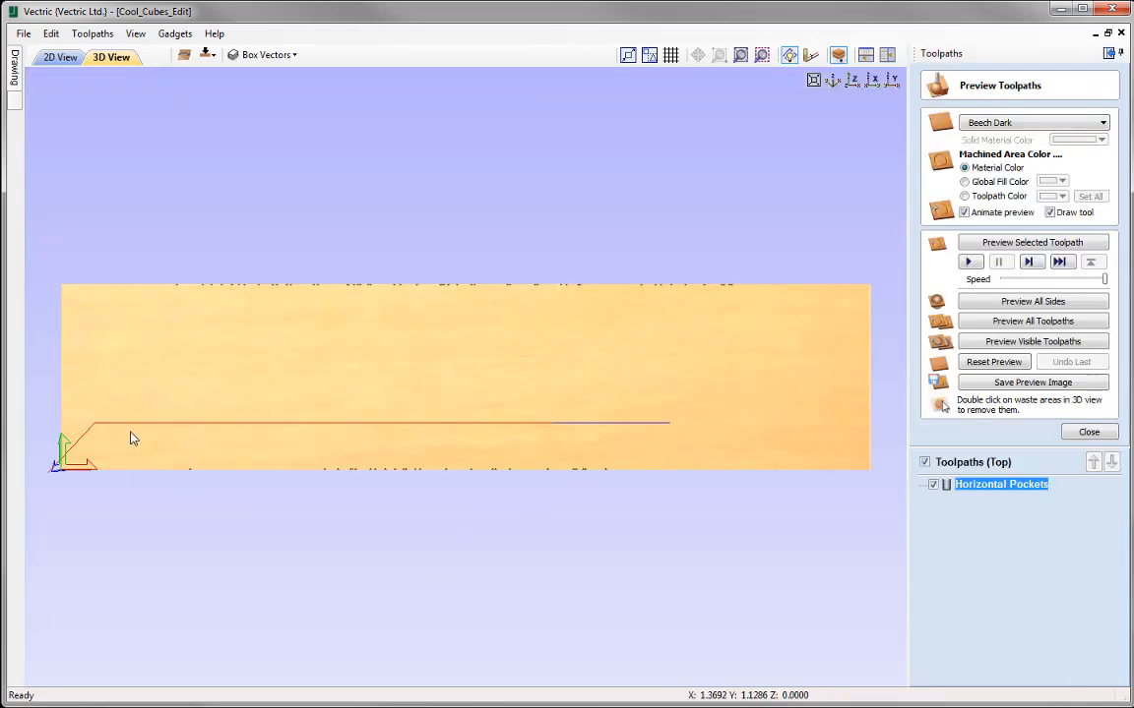
{"action": "left_click", "coordinate": [1045, 248]}
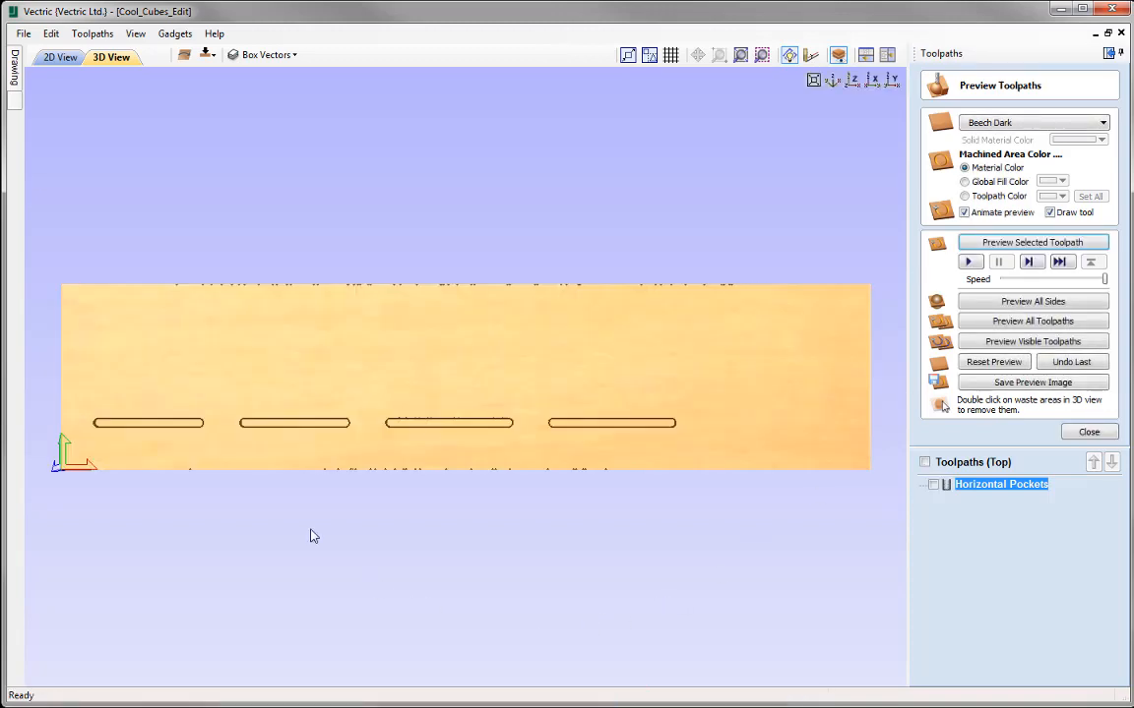
{"action": "left_click_drag", "start_coordinate": [443, 466], "coordinate": [466, 479]}
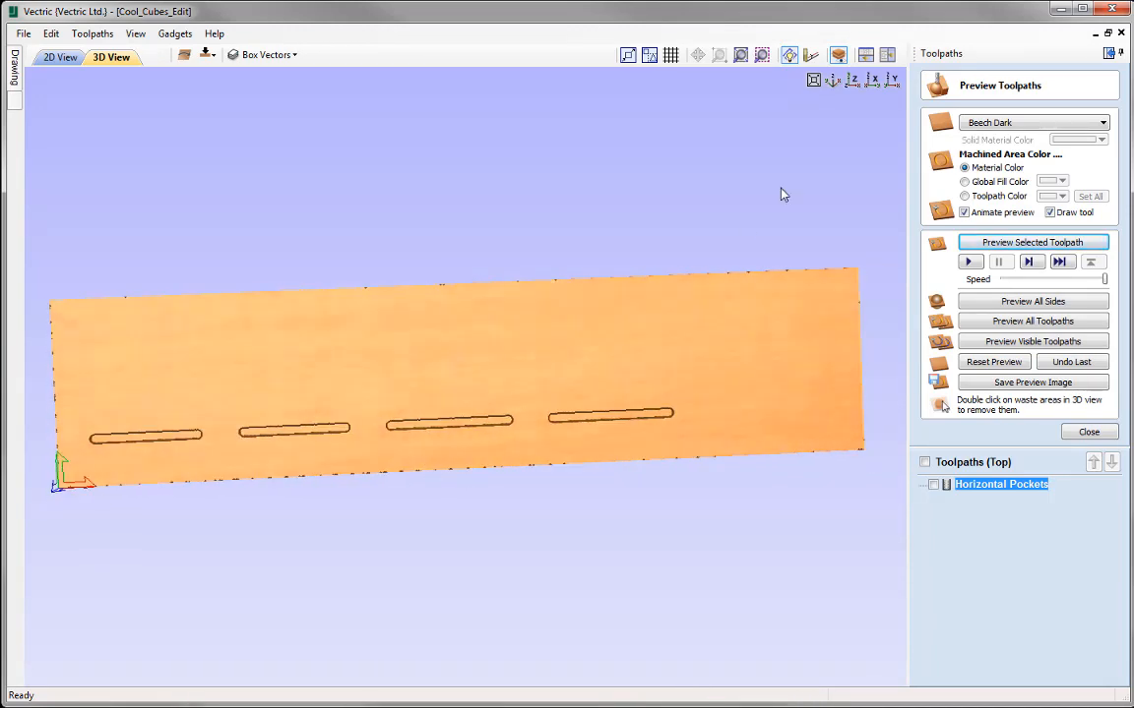
Close the toolpath preview and set up a 0.25 inch deep pocket toolpath for the vertical rectangles on the four side, rear and front panels.
{"action": "left_click", "coordinate": [852, 80]}
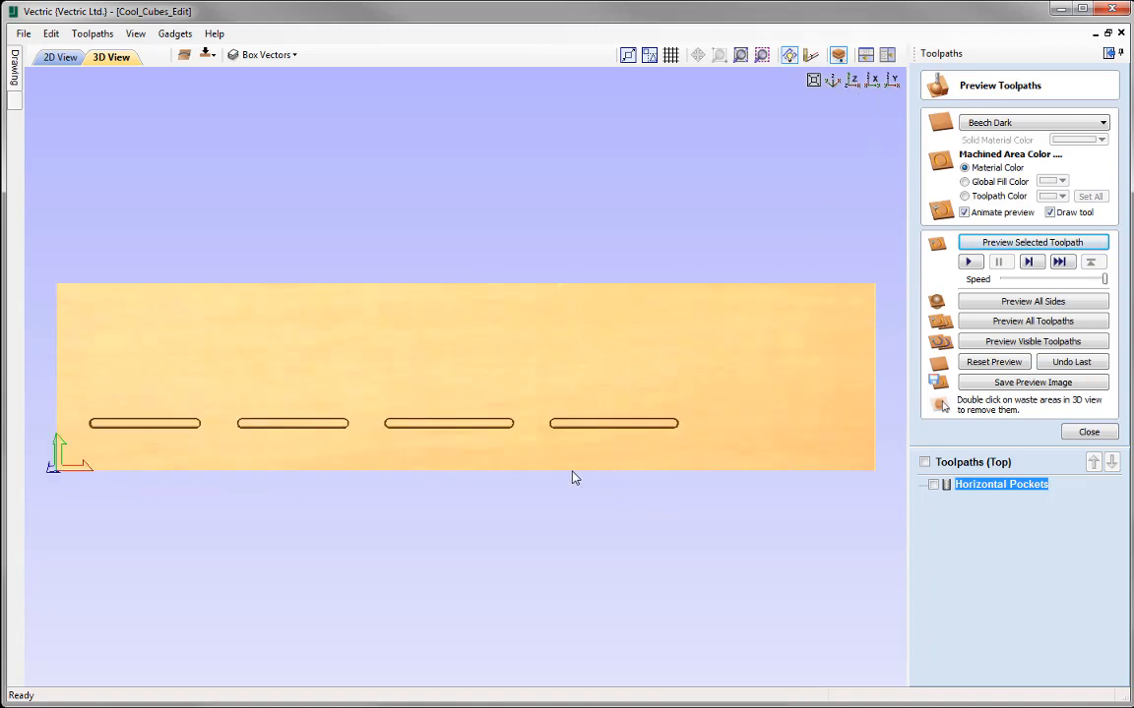
{"action": "left_click", "coordinate": [1086, 434]}
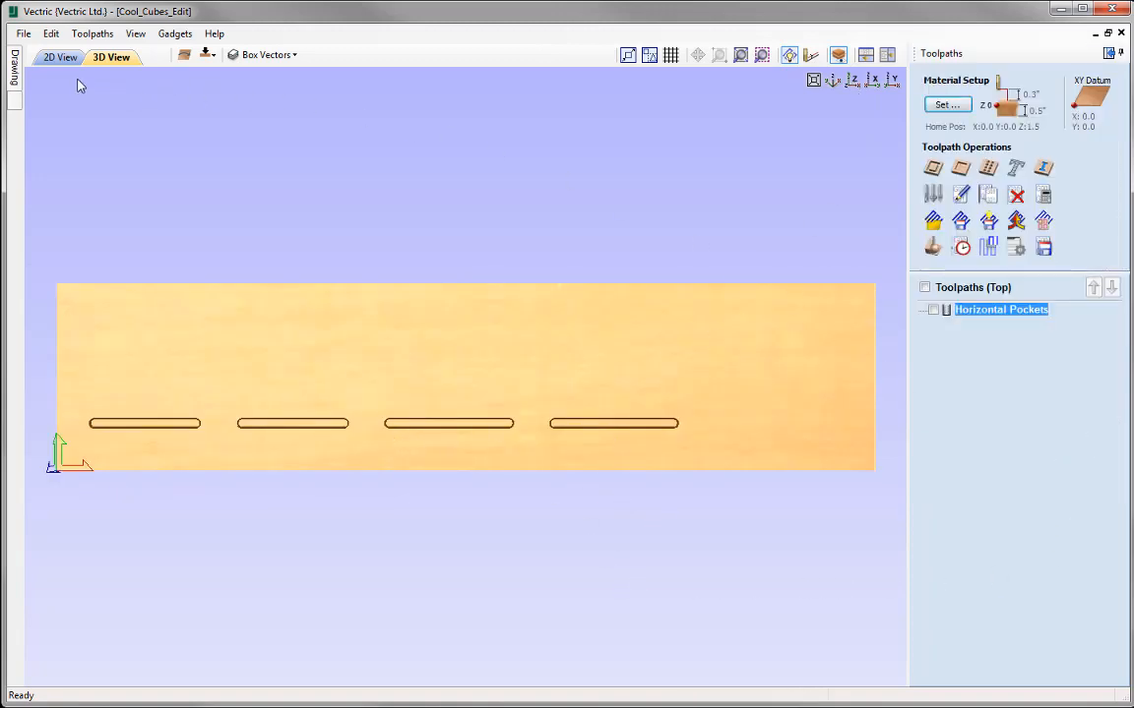
{"action": "key", "text": "F2"}
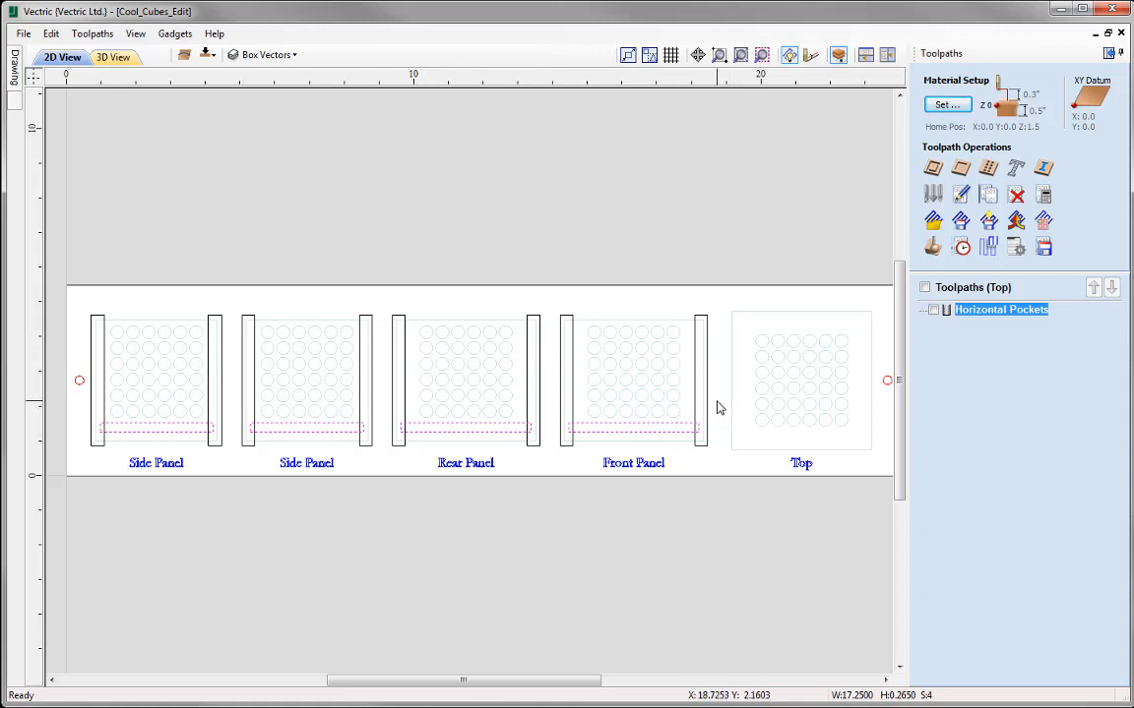
{"action": "left_click_drag", "start_coordinate": [717, 401], "coordinate": [97, 307]}
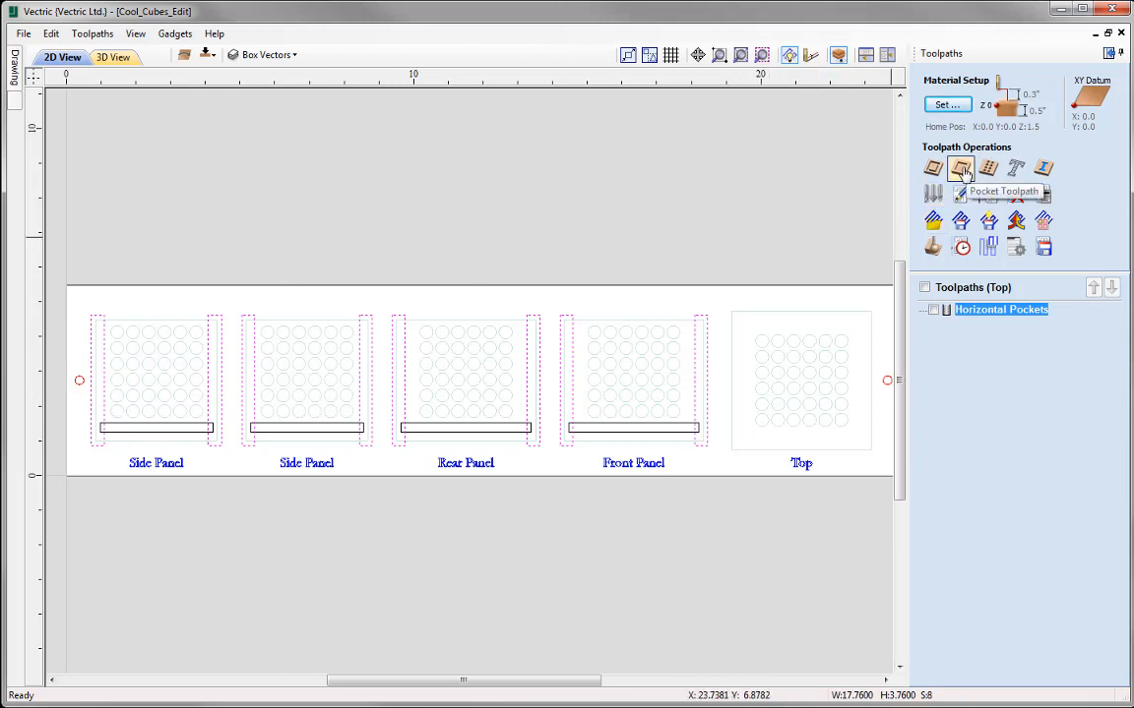
{"action": "left_click", "coordinate": [960, 168]}
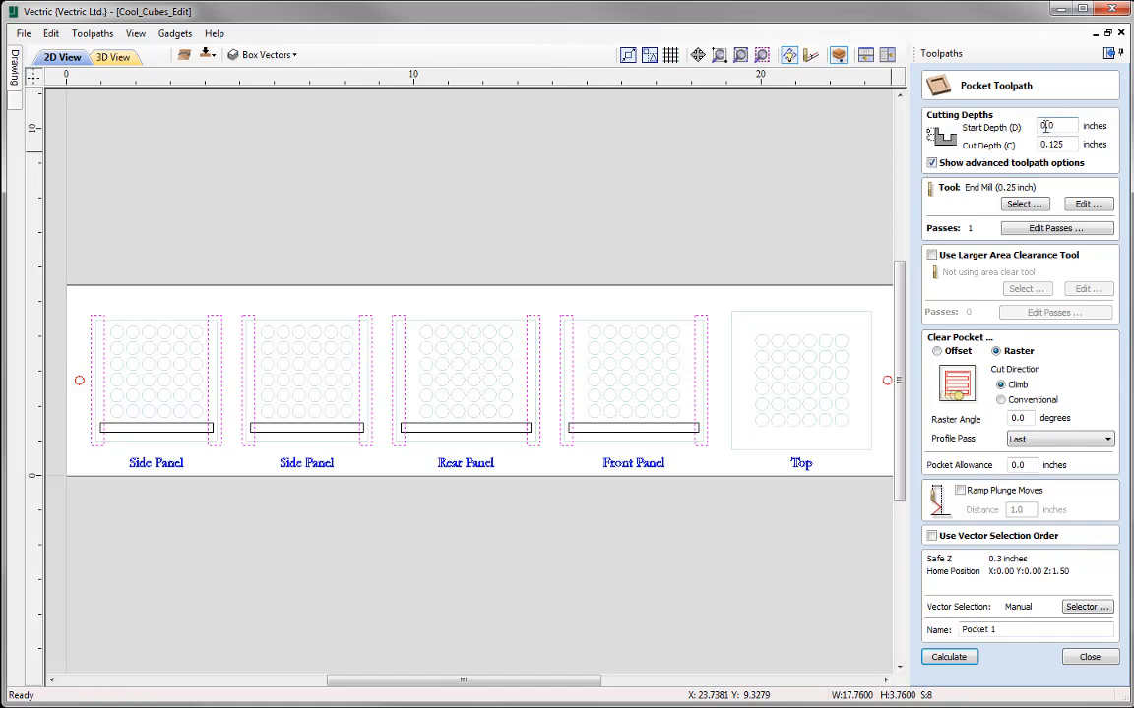
{"action": "left_click_drag", "start_coordinate": [1047, 145], "coordinate": [1073, 148]}
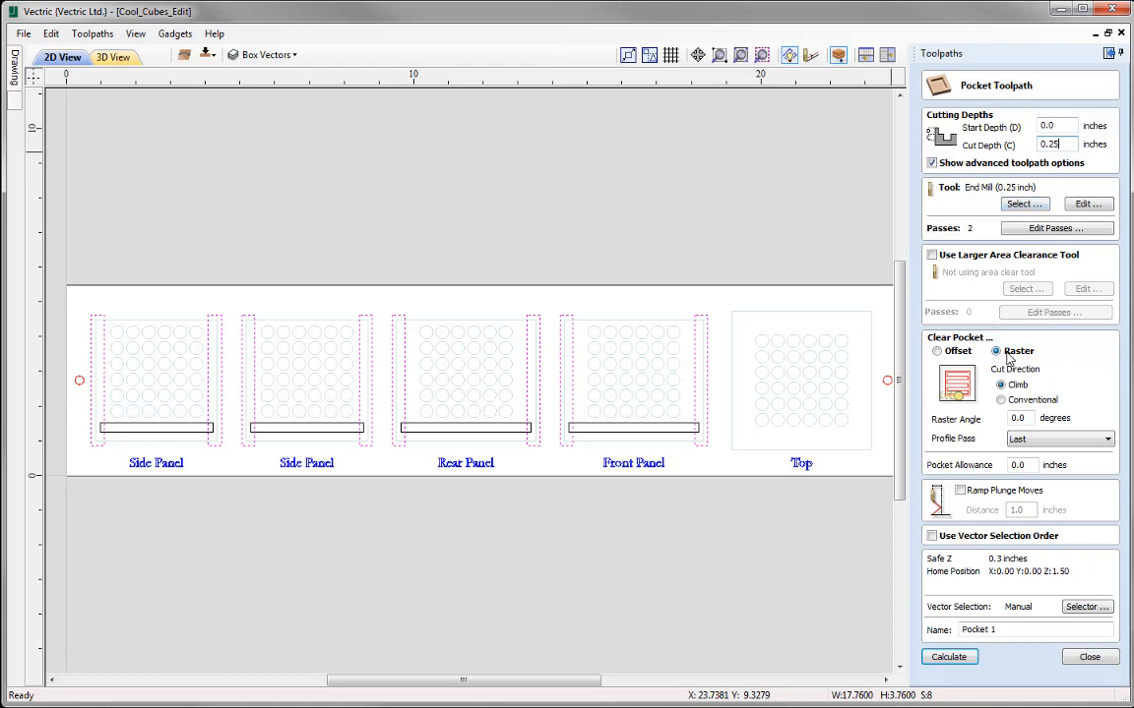
Set the pocket's raster angle to 90 degrees and name the toolpath Vertical Pockets.
{"action": "double_click", "coordinate": [1028, 418]}
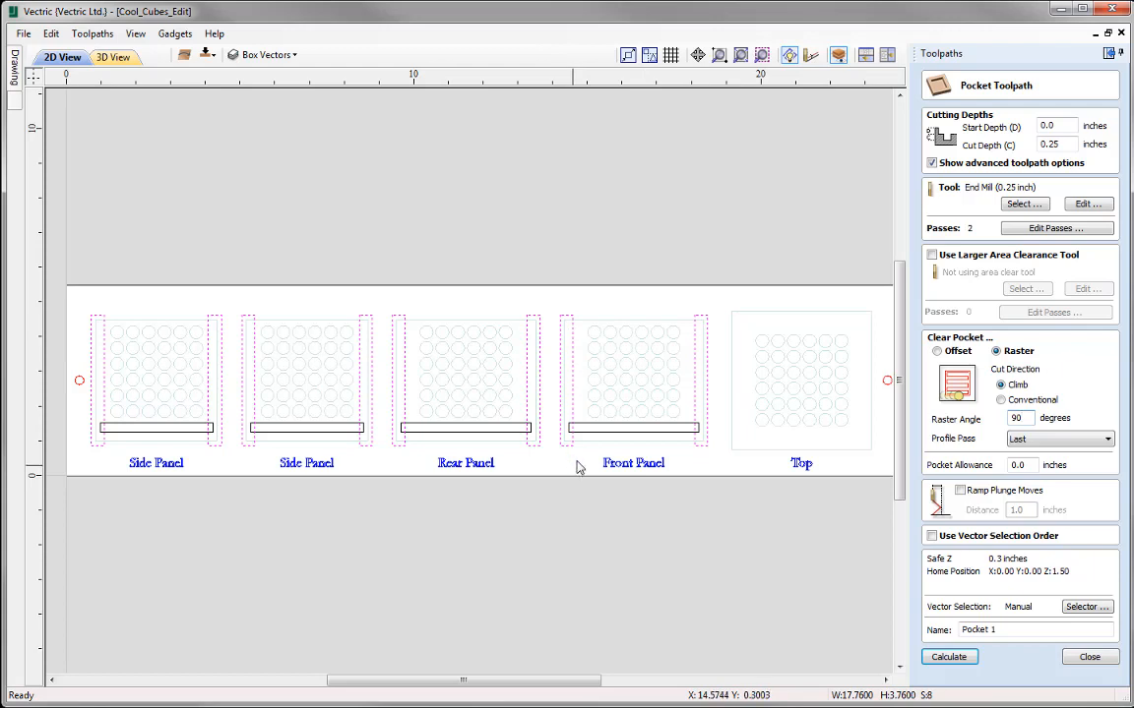
{"action": "left_click_drag", "start_coordinate": [1004, 628], "coordinate": [935, 624]}
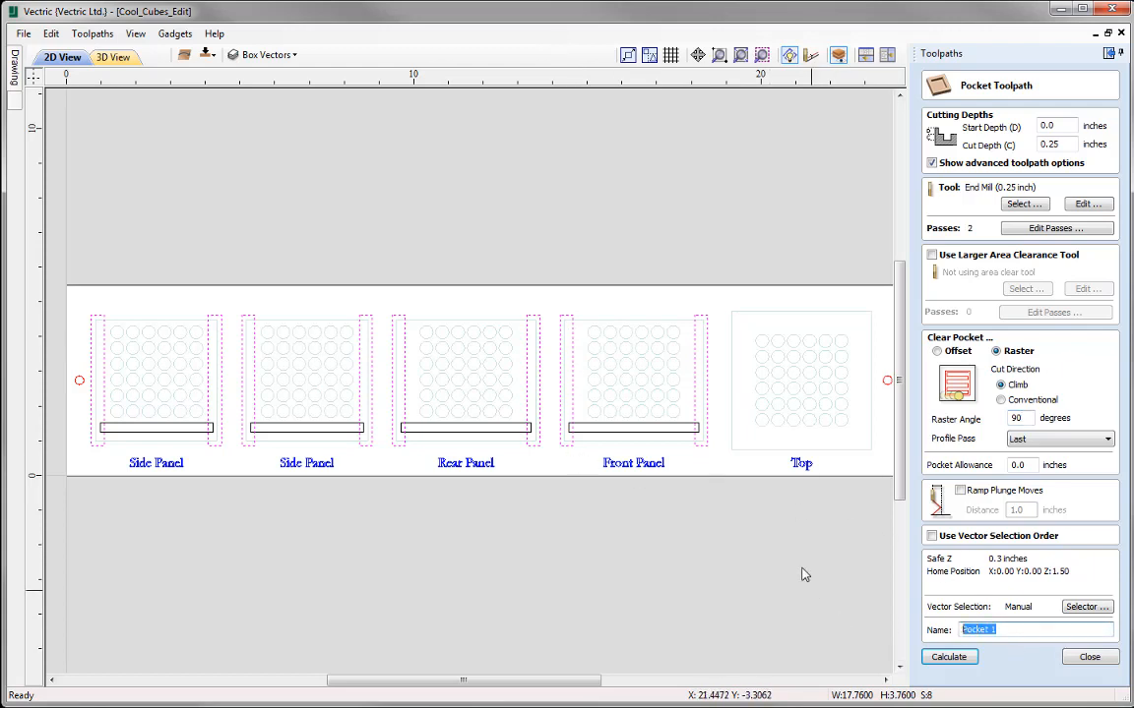
{"action": "type", "text": "Vert"}
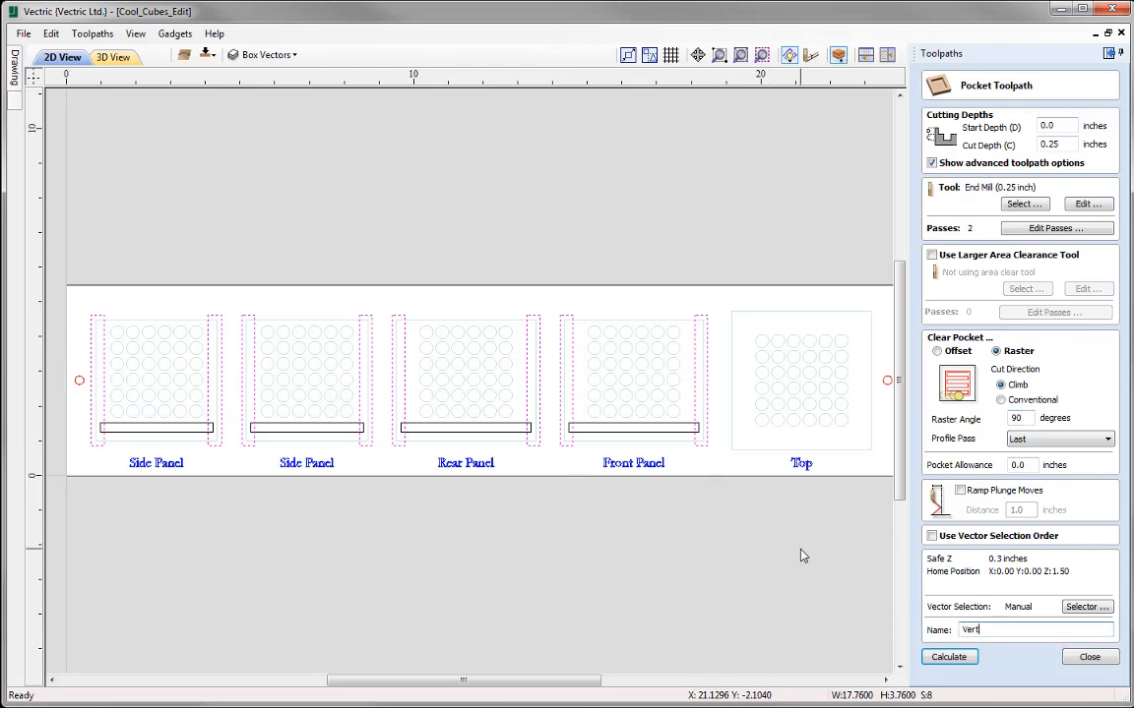
{"action": "type", "text": "ical Pockets"}
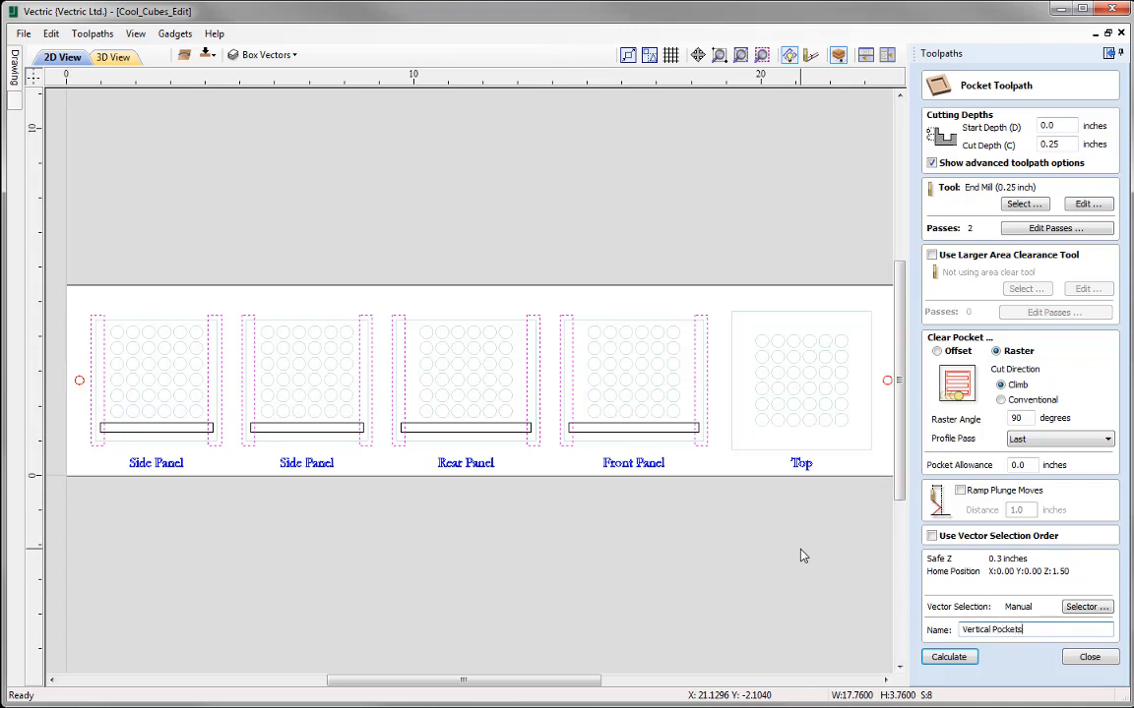
Calculate the Vertical Pockets toolpath, preview its cuts on the material and inspect them in 3D.
{"action": "left_click", "coordinate": [950, 657]}
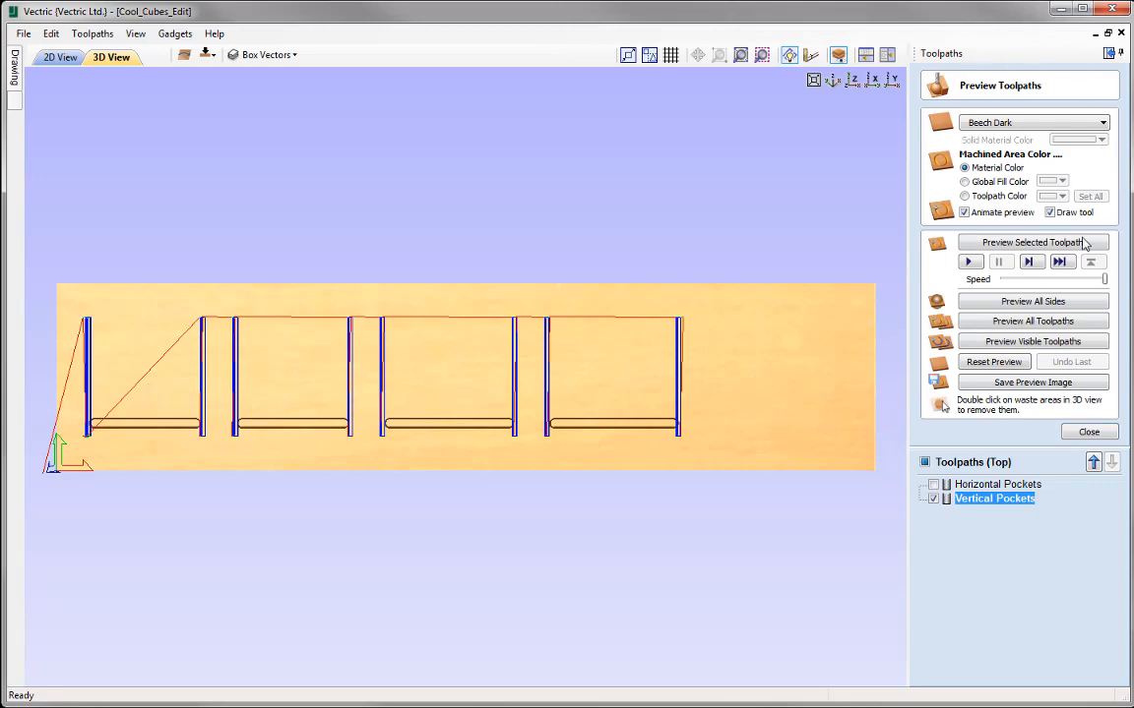
{"action": "left_click", "coordinate": [1019, 246]}
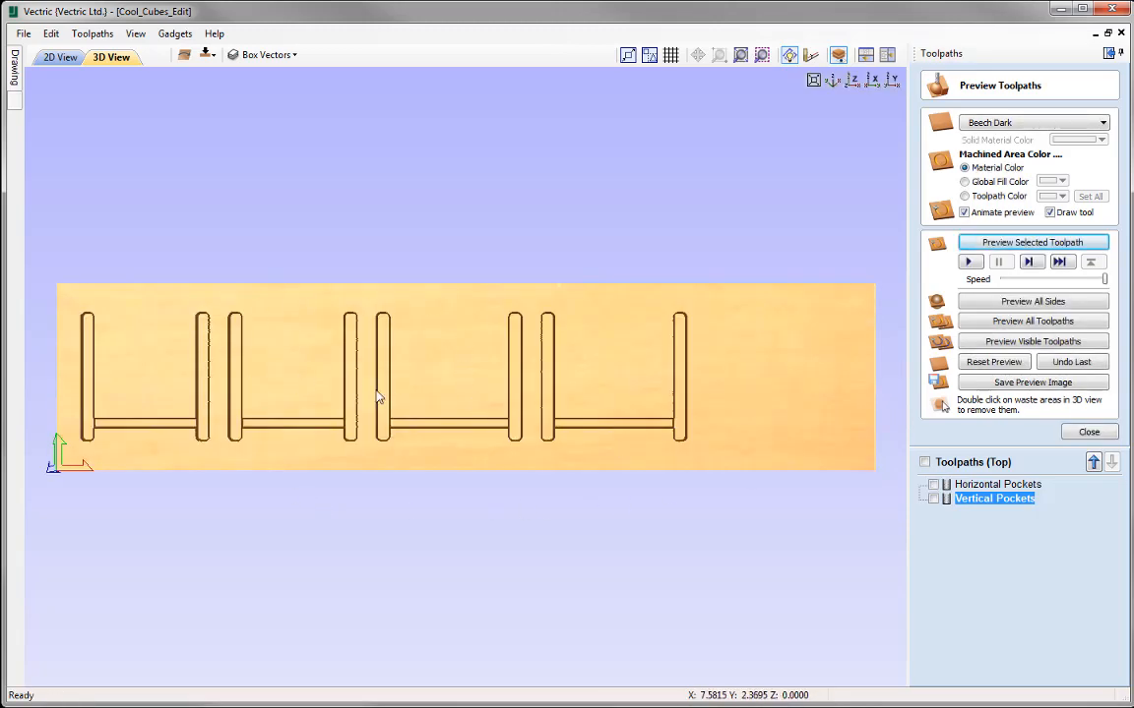
{"action": "mouse_move", "coordinate": [443, 399]}
{"action": "left_mouse_down"}
{"action": "mouse_move", "coordinate": [397, 402]}
{"action": "mouse_move", "coordinate": [499, 399]}
{"action": "mouse_move", "coordinate": [506, 380]}
{"action": "mouse_move", "coordinate": [461, 417]}
{"action": "left_mouse_up"}
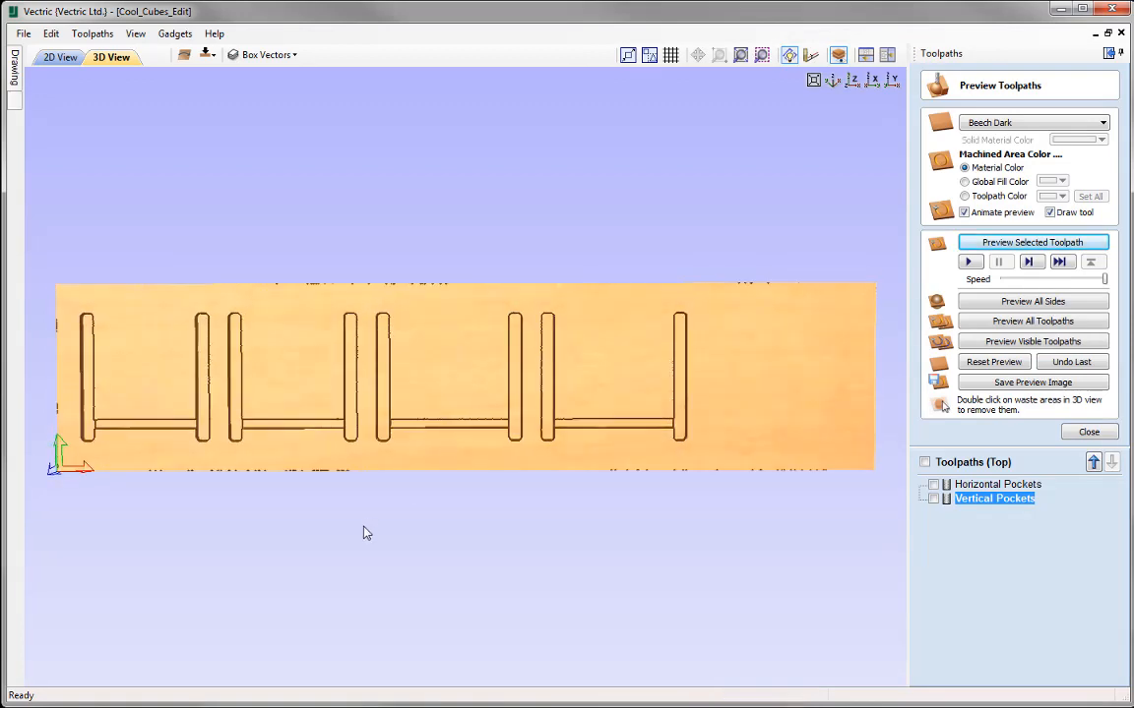
{"action": "left_click_drag", "start_coordinate": [571, 387], "coordinate": [523, 372]}
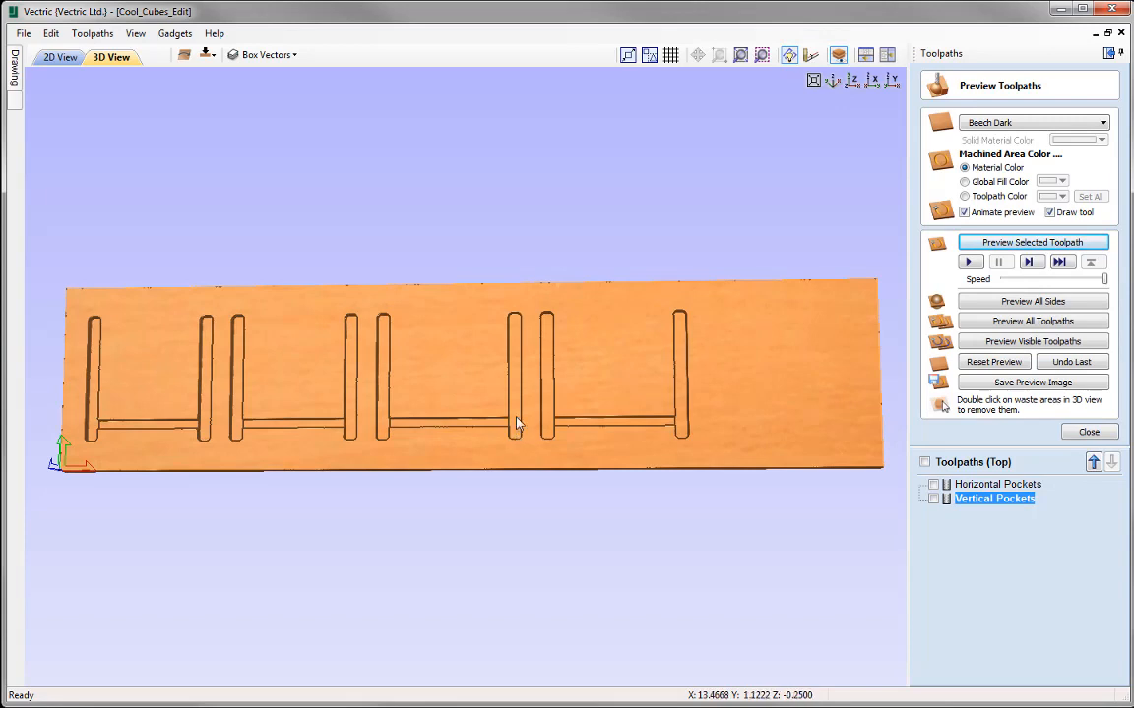
{"action": "left_click_drag", "start_coordinate": [453, 431], "coordinate": [522, 418]}
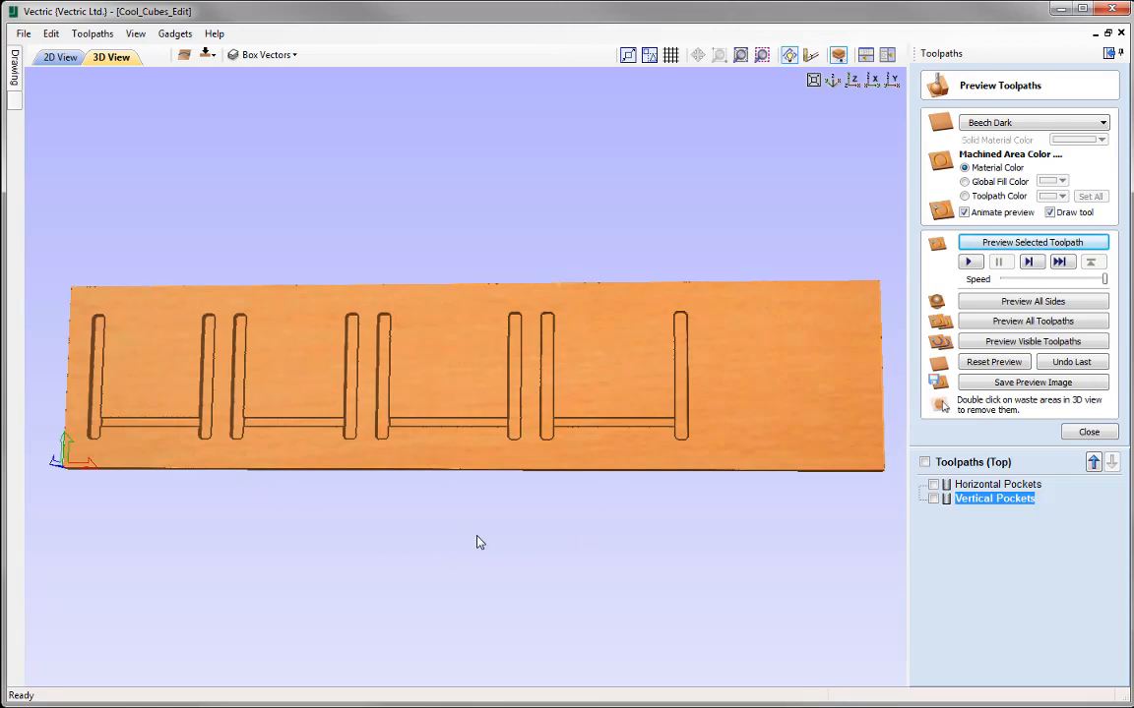
{"action": "left_click", "coordinate": [853, 81]}
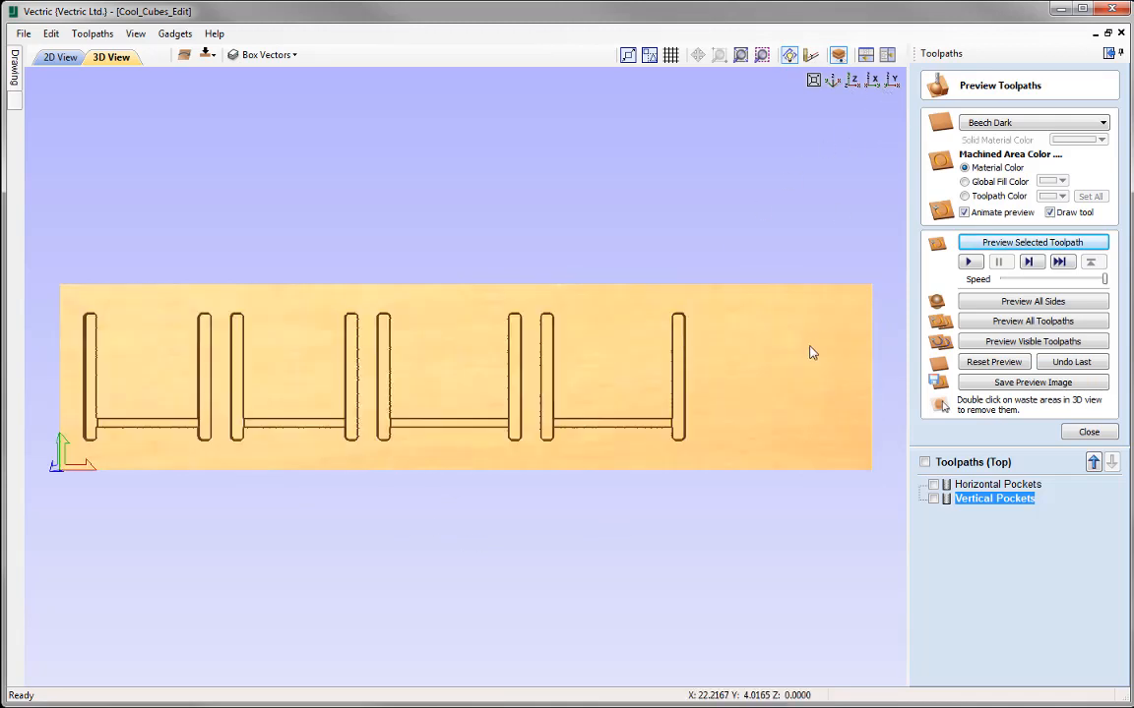
{"action": "left_click", "coordinate": [1088, 433]}
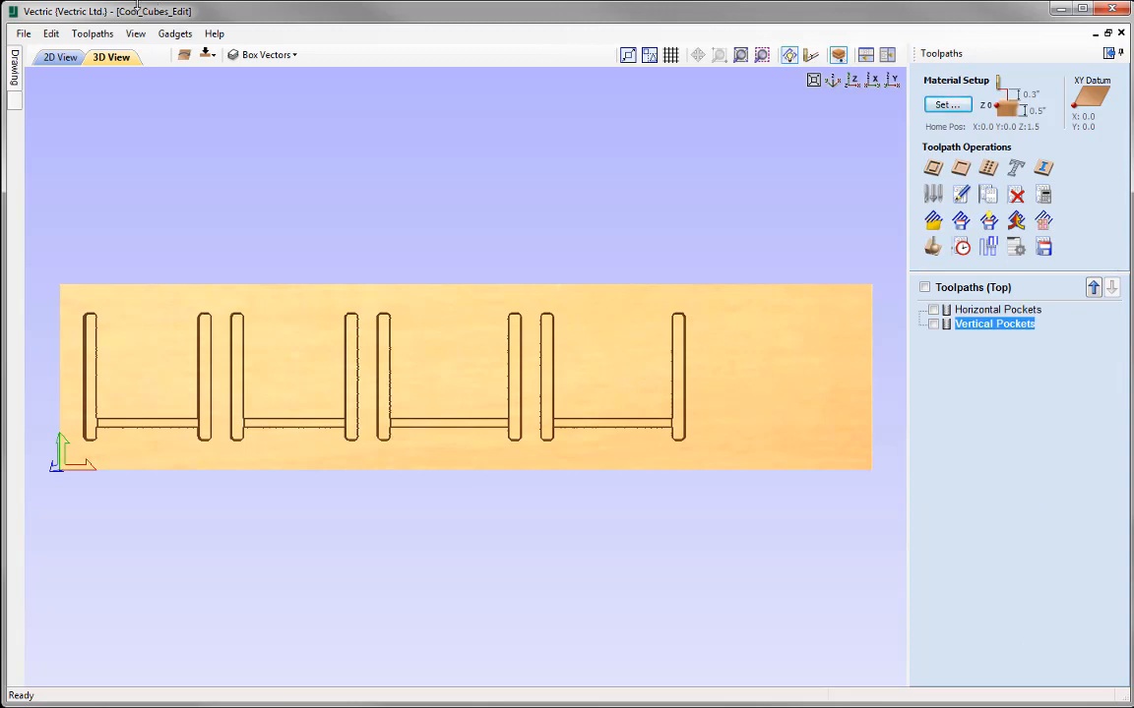
Select the dowel circles at both ends of the sheet and set up a drilling toolpath with a 1.0 inch cut depth.
{"action": "left_click", "coordinate": [61, 57]}
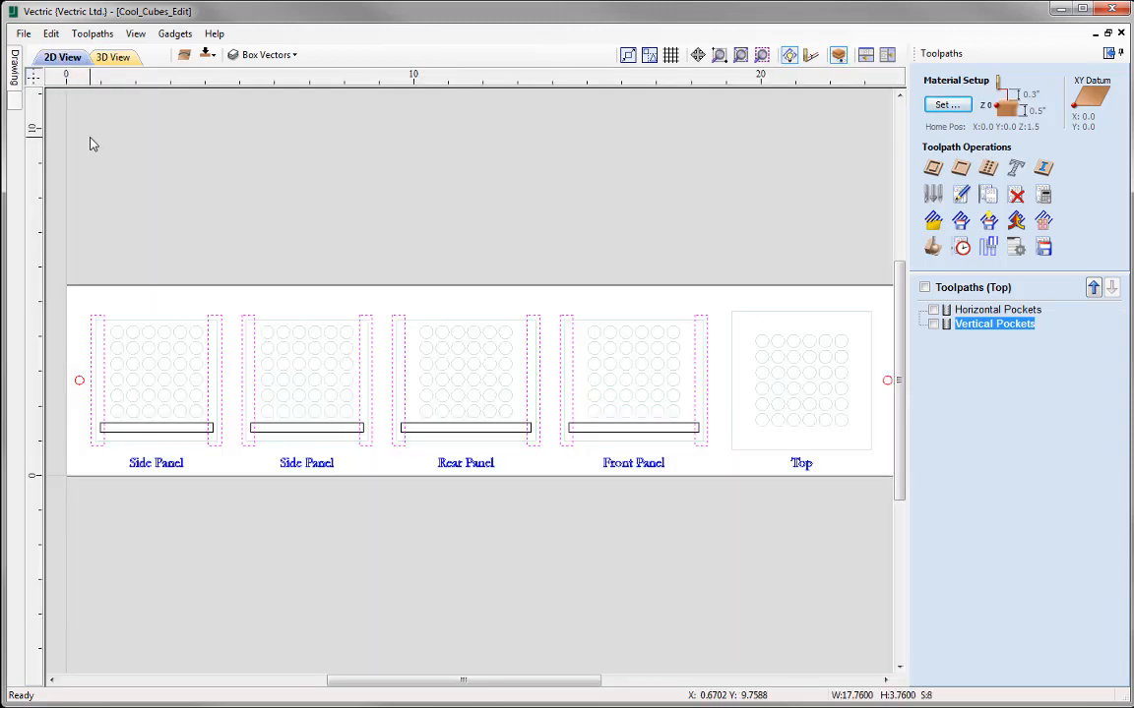
{"action": "left_click", "coordinate": [80, 382]}
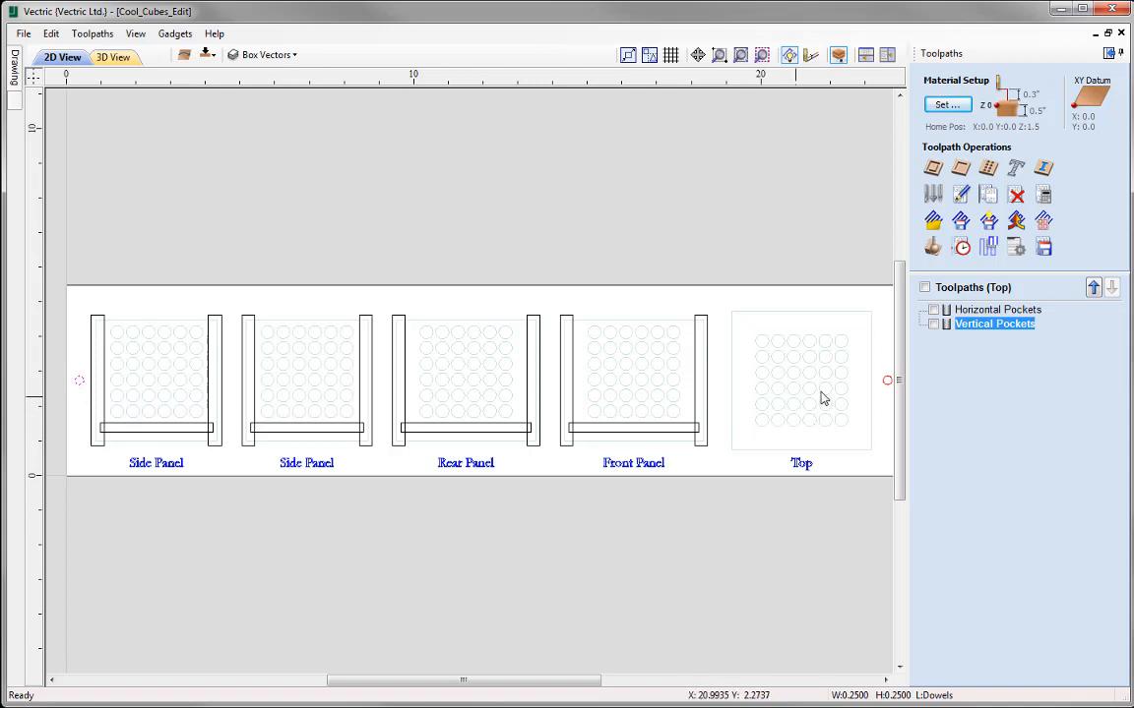
{"action": "left_click", "coordinate": [887, 382], "text": "shift"}
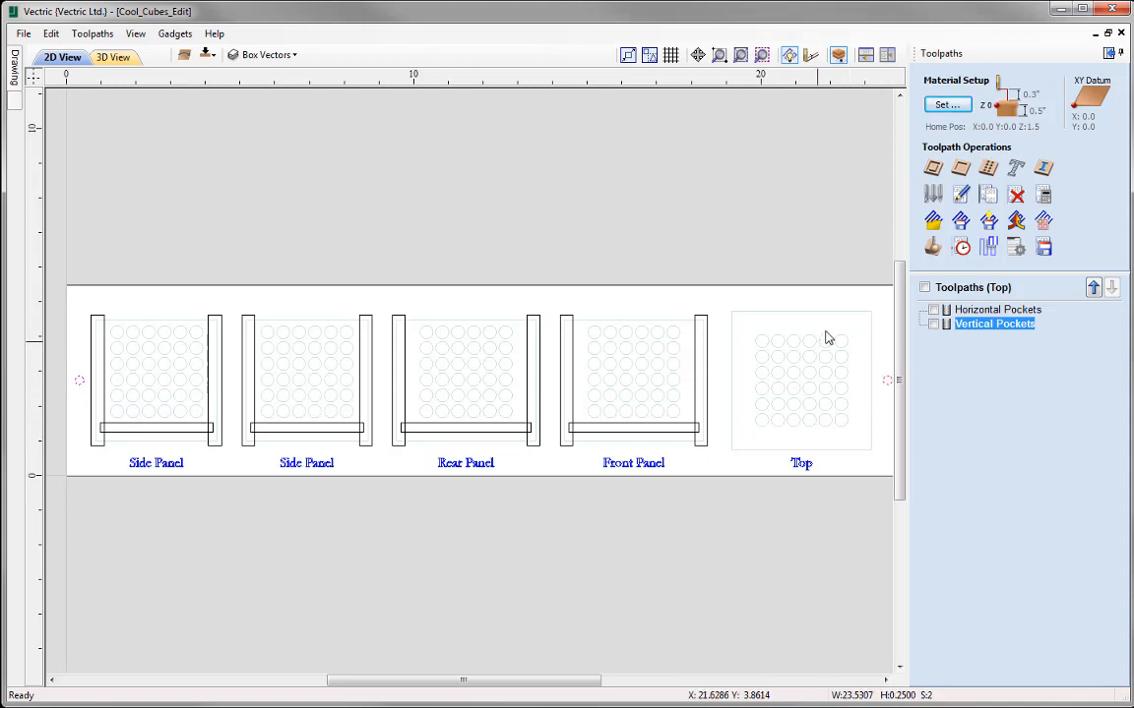
{"action": "left_click", "coordinate": [989, 169]}
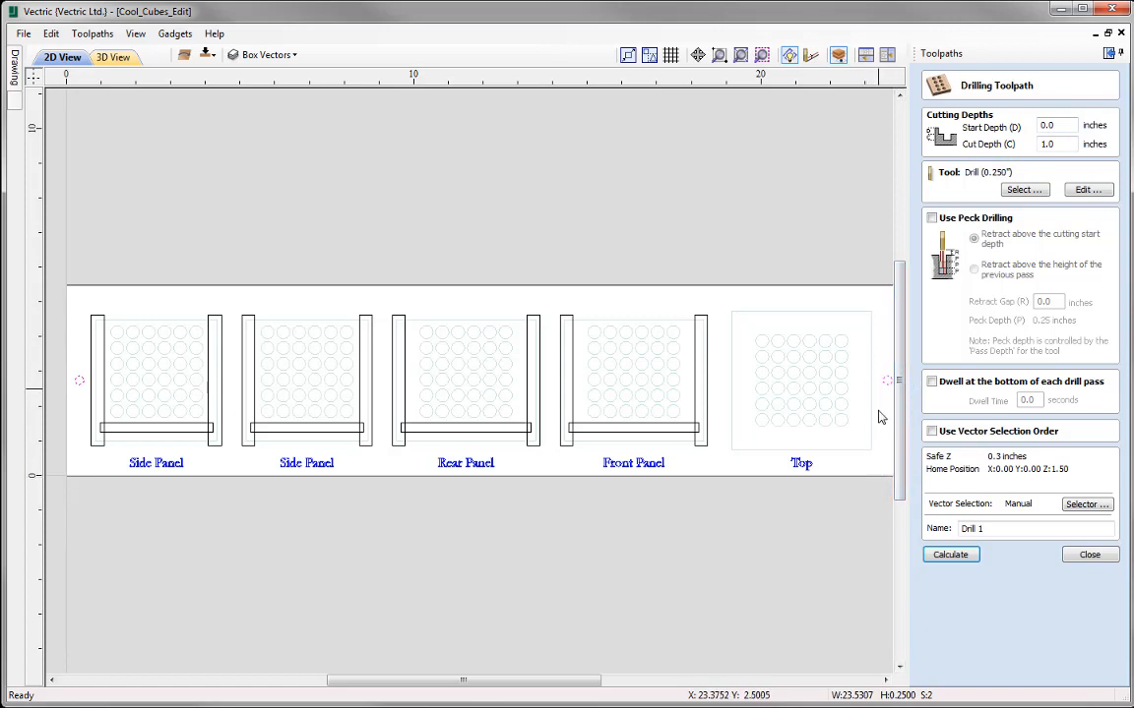
{"action": "left_click", "coordinate": [1059, 148]}
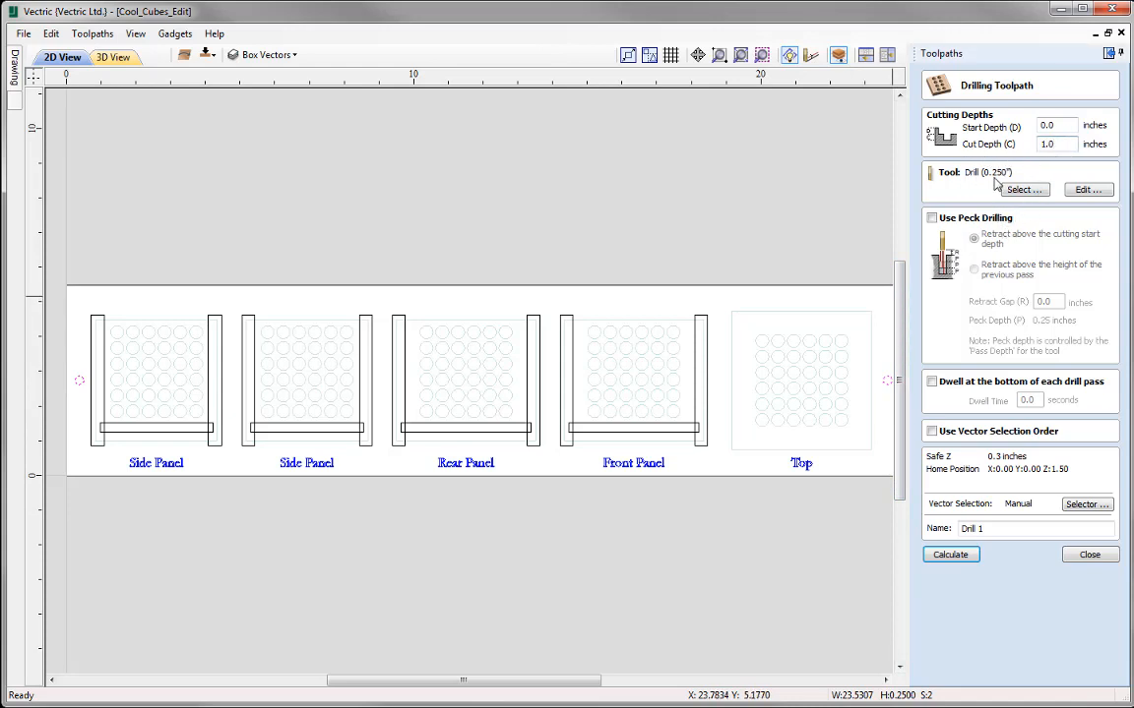
Choose the 0.250 inch drill from the tool database and name the drilling toolpath Dowel Holes.
{"action": "left_click", "coordinate": [1024, 190]}
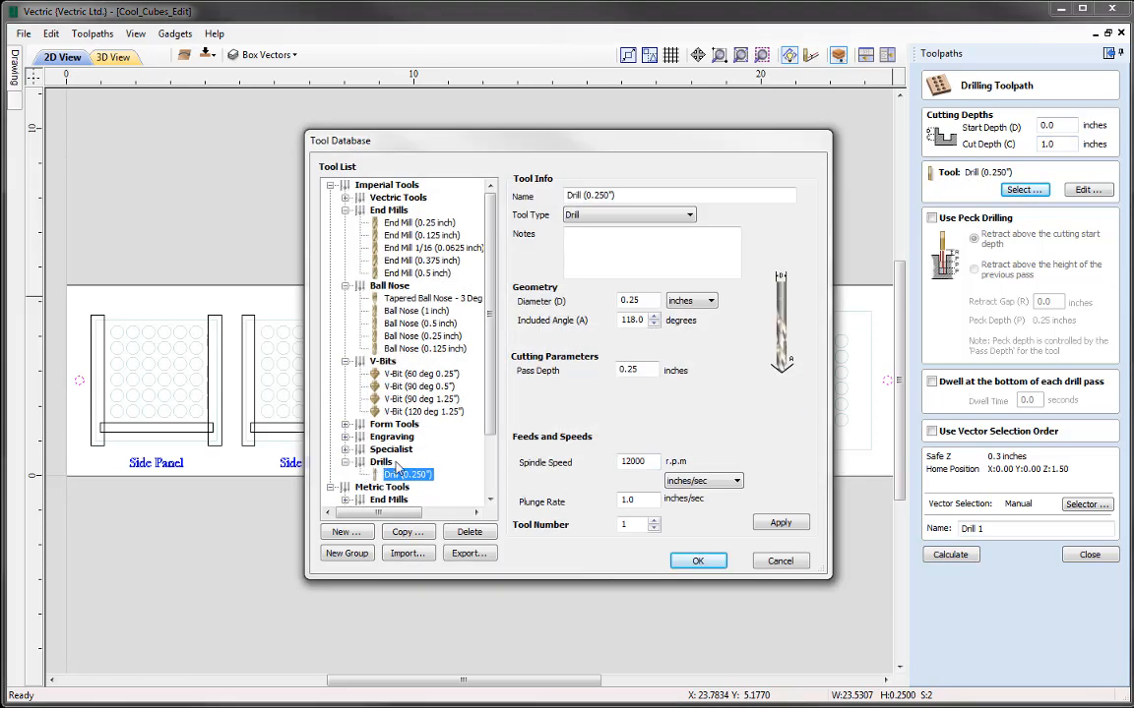
{"action": "left_click", "coordinate": [428, 480]}
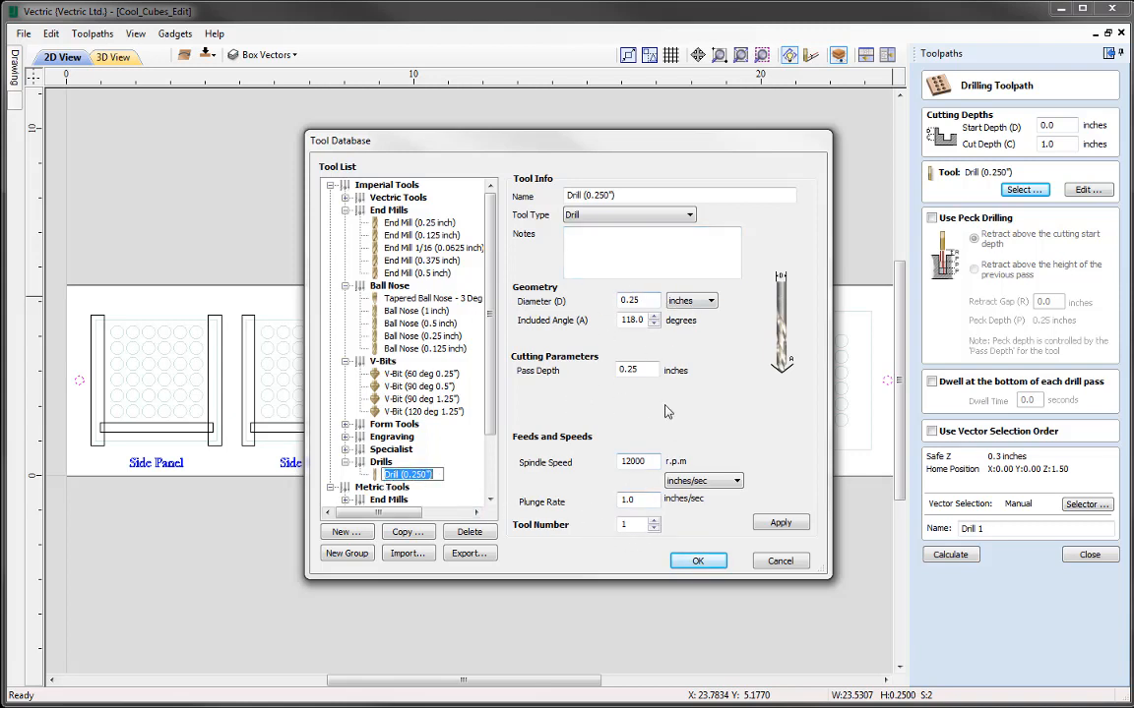
{"action": "left_click", "coordinate": [697, 563]}
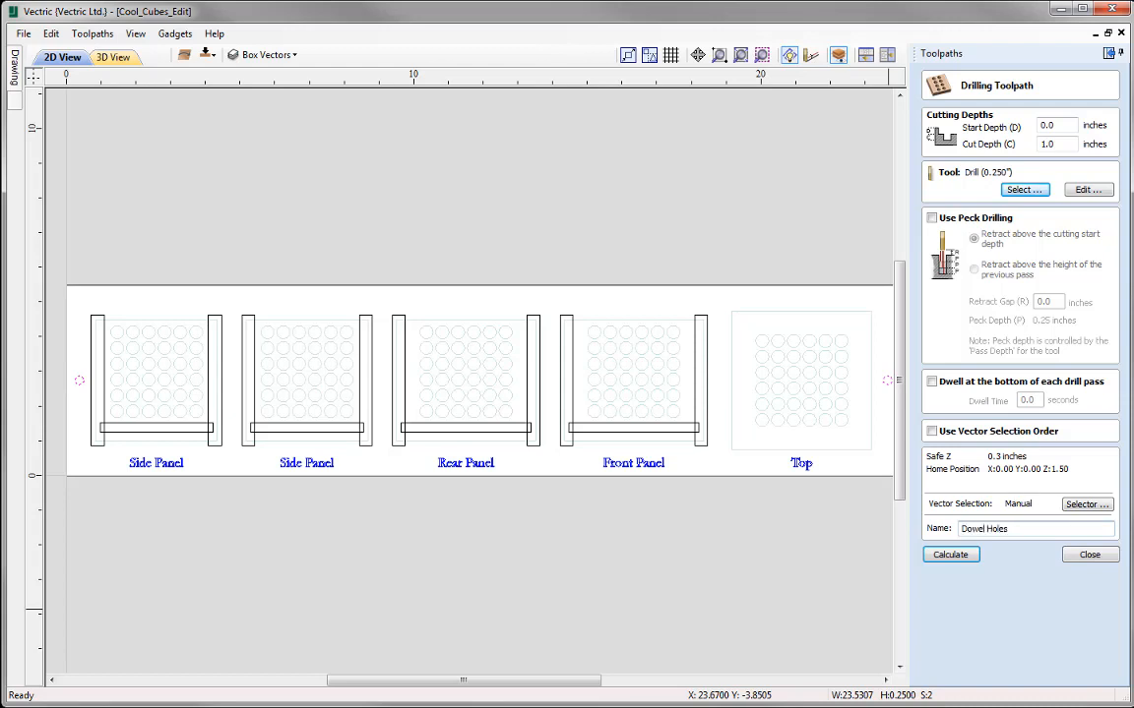
Calculate the Dowel Holes toolpath allowing it to cut through the material, then preview the holes and inspect the sheet's underside.
{"action": "left_click", "coordinate": [953, 555]}
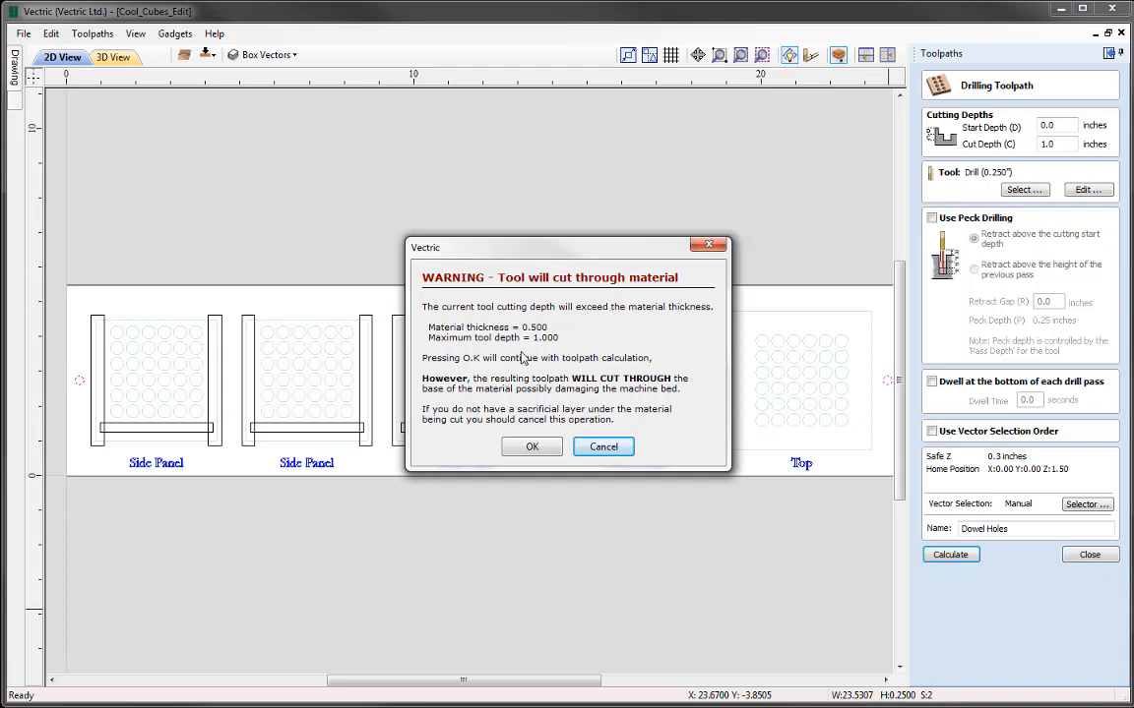
{"action": "left_click", "coordinate": [532, 449]}
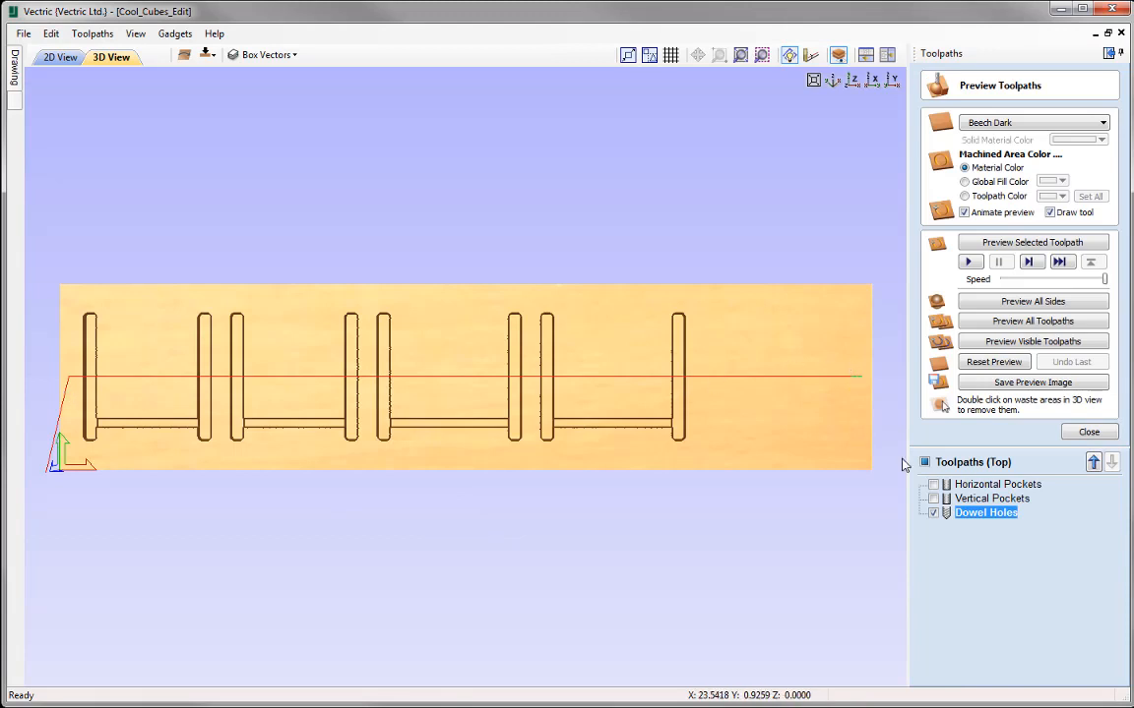
{"action": "left_click", "coordinate": [1055, 250]}
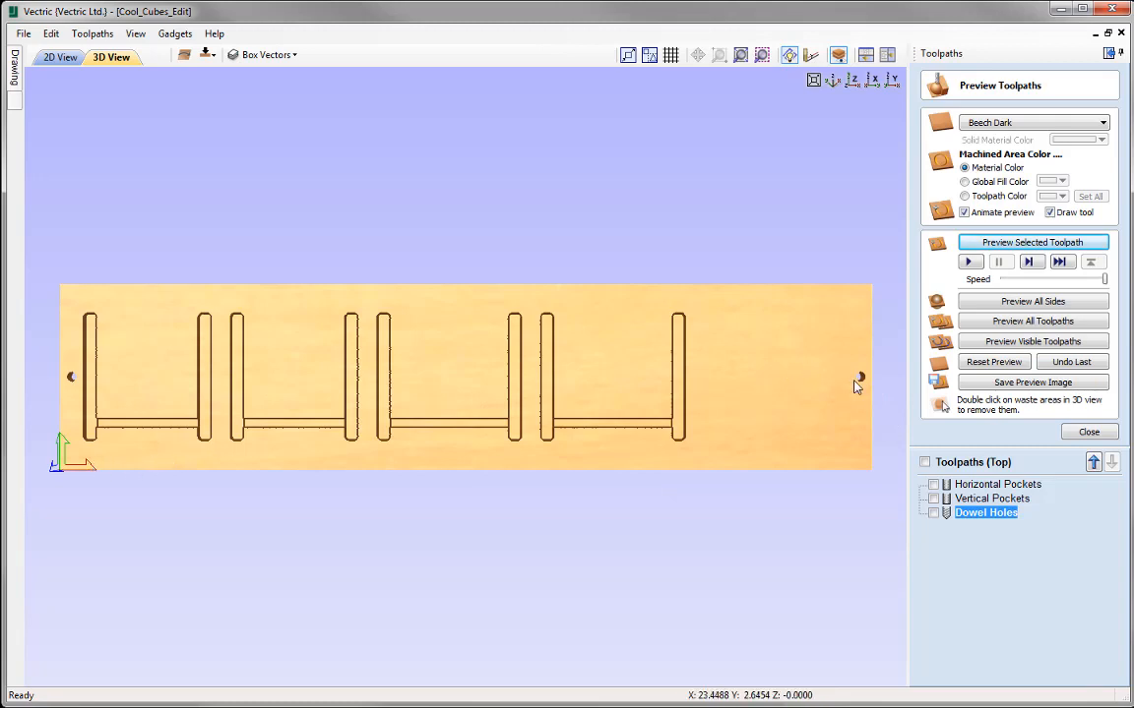
{"action": "left_click_drag", "start_coordinate": [686, 385], "coordinate": [0, 423]}
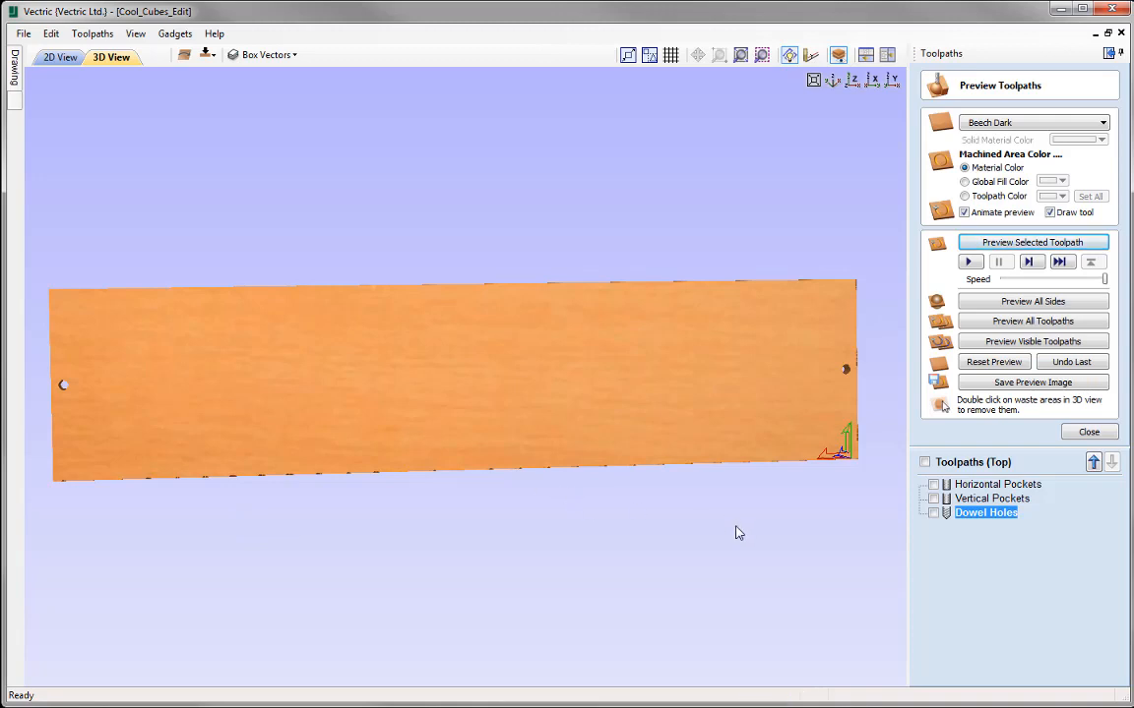
{"action": "left_click", "coordinate": [1090, 432]}
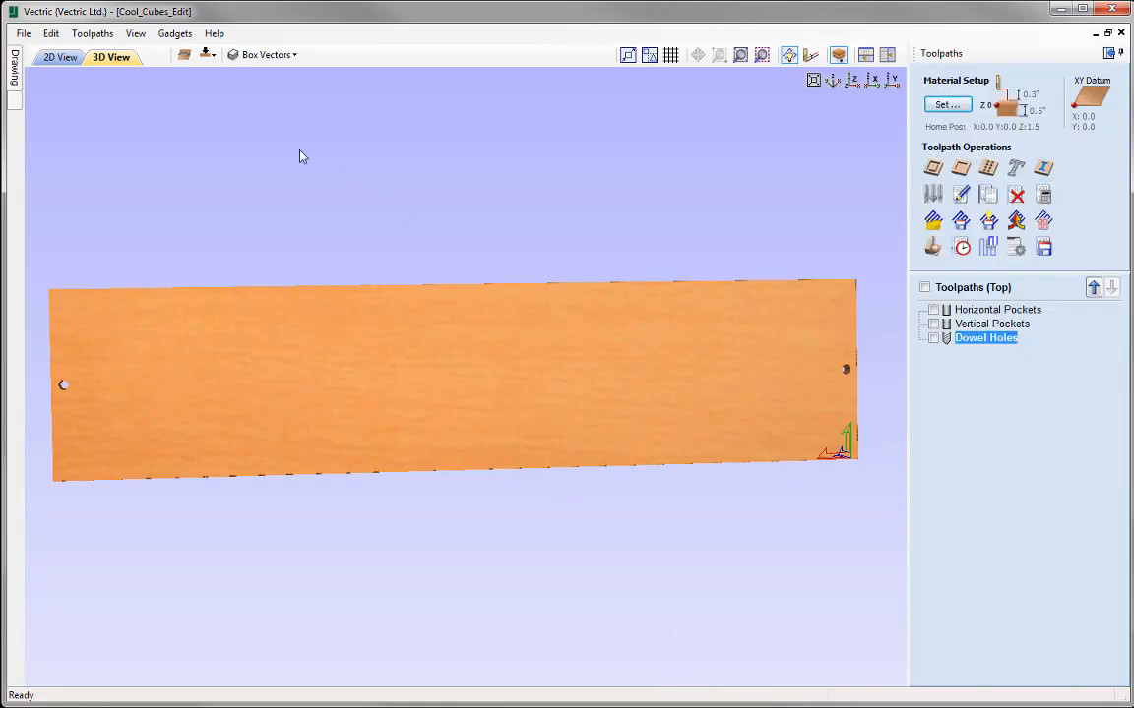
Switch to the bottom side of the job, then review and accept its material setup.
{"action": "left_click", "coordinate": [205, 58]}
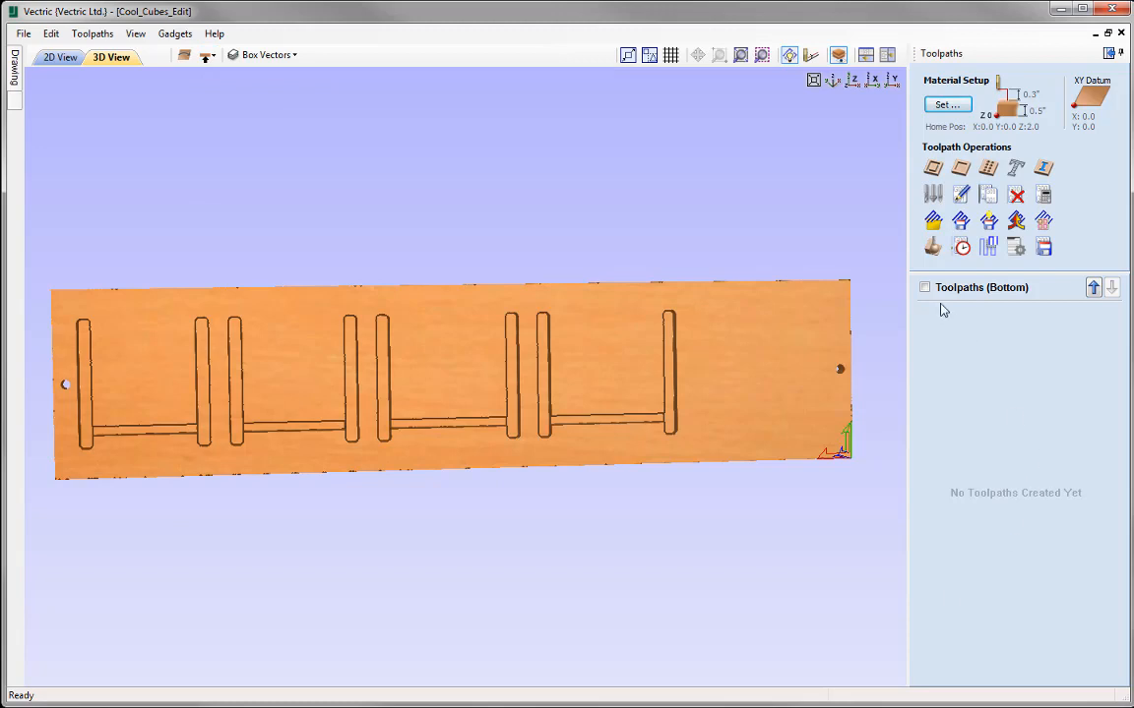
{"action": "left_click", "coordinate": [852, 81]}
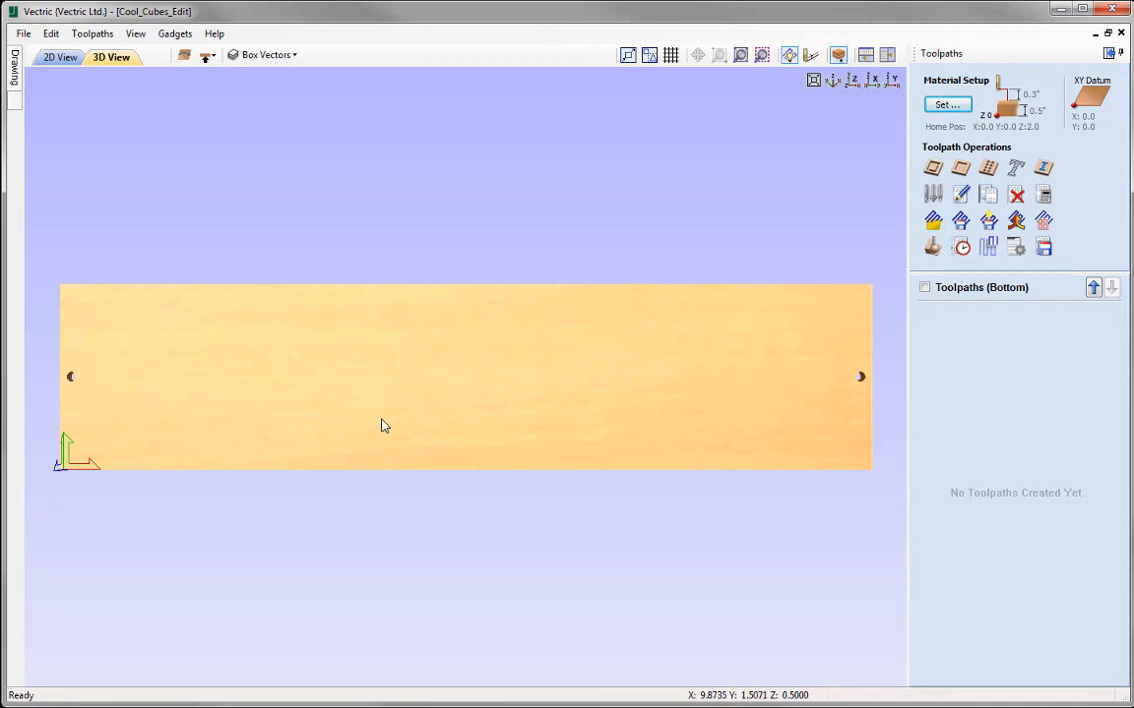
{"action": "left_click", "coordinate": [946, 106]}
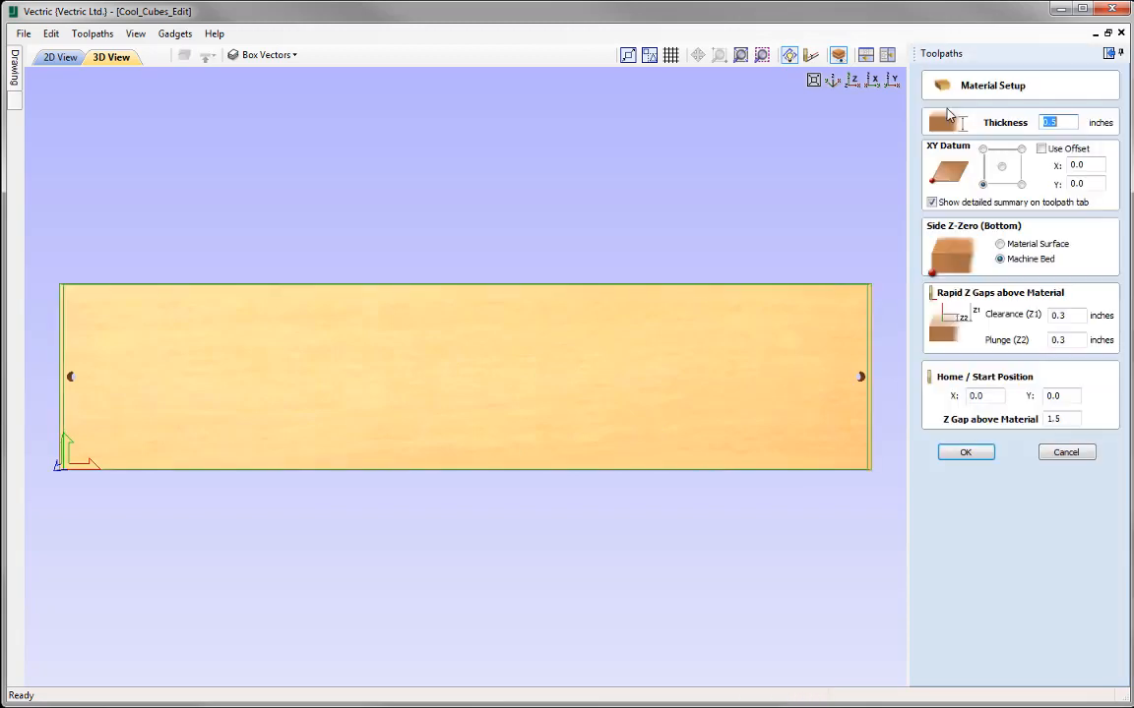
{"action": "left_click", "coordinate": [1050, 122]}
{"action": "left_click", "coordinate": [964, 454]}
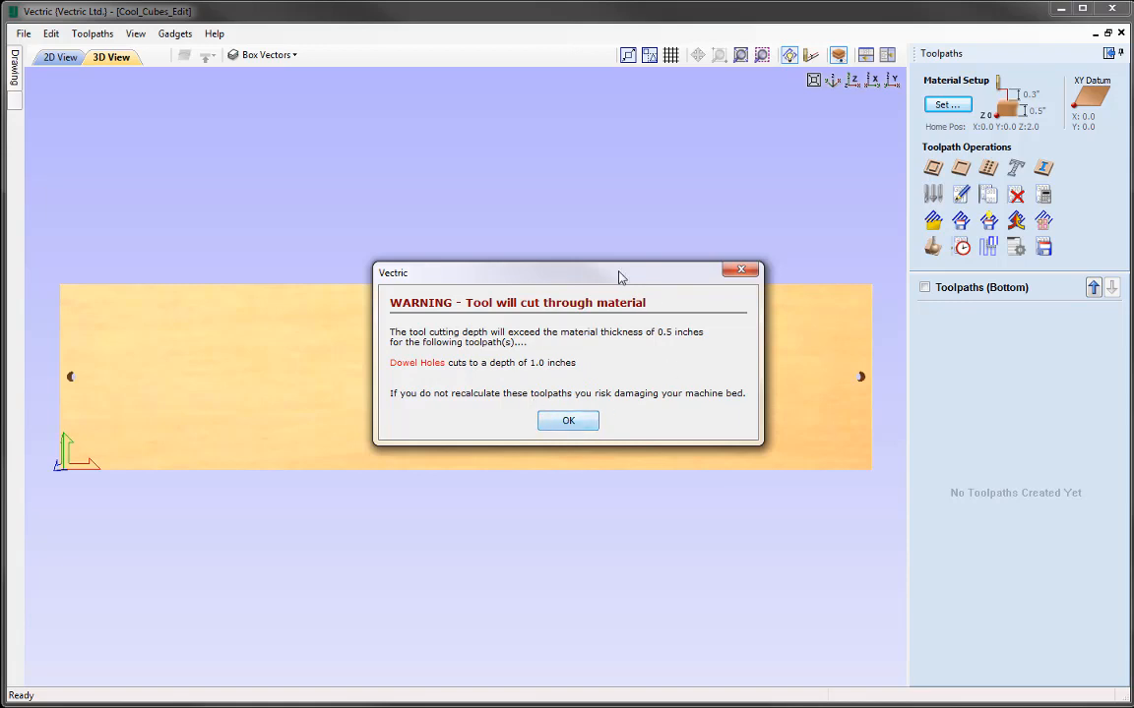
{"action": "left_click", "coordinate": [570, 421]}
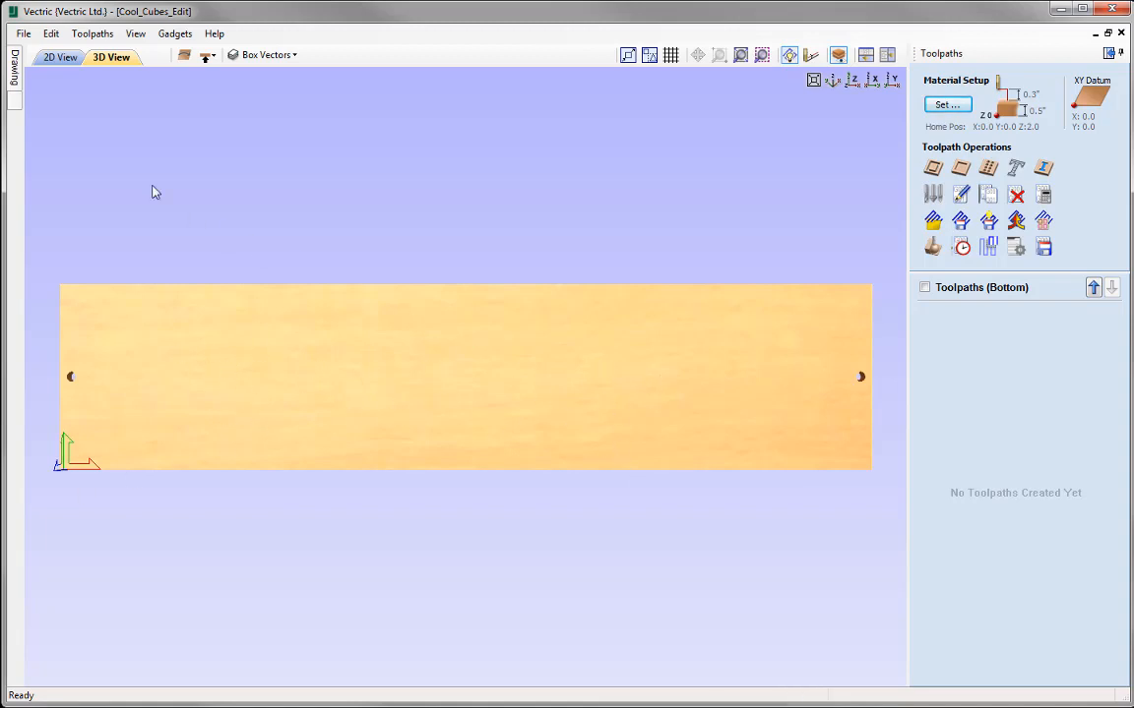
Select the grids of decorative circles on all five panels in the 2D view.
{"action": "left_click", "coordinate": [59, 58]}
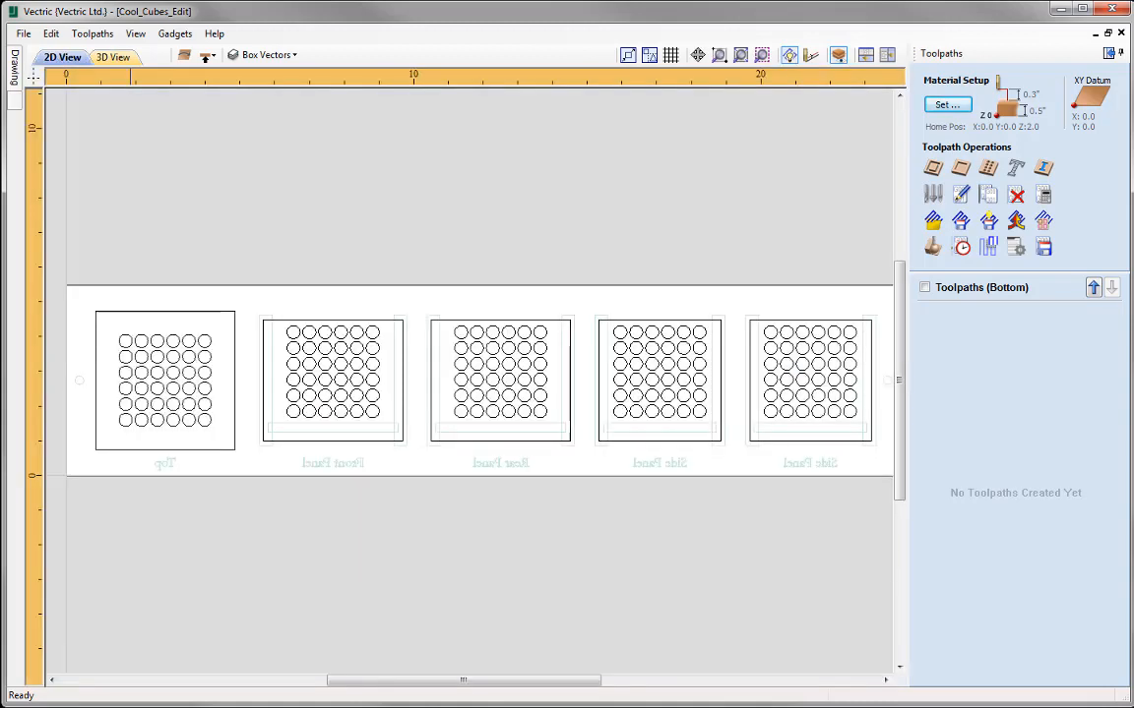
{"action": "left_click_drag", "start_coordinate": [215, 430], "coordinate": [110, 328]}
{"action": "left_click_drag", "start_coordinate": [301, 350], "coordinate": [290, 329], "text": "shift"}
{"action": "left_click_drag", "start_coordinate": [555, 426], "coordinate": [454, 332], "text": "shift"}
{"action": "left_click_drag", "start_coordinate": [700, 430], "coordinate": [615, 341], "text": "shift"}
{"action": "left_click_drag", "start_coordinate": [858, 427], "coordinate": [761, 336], "text": "shift"}
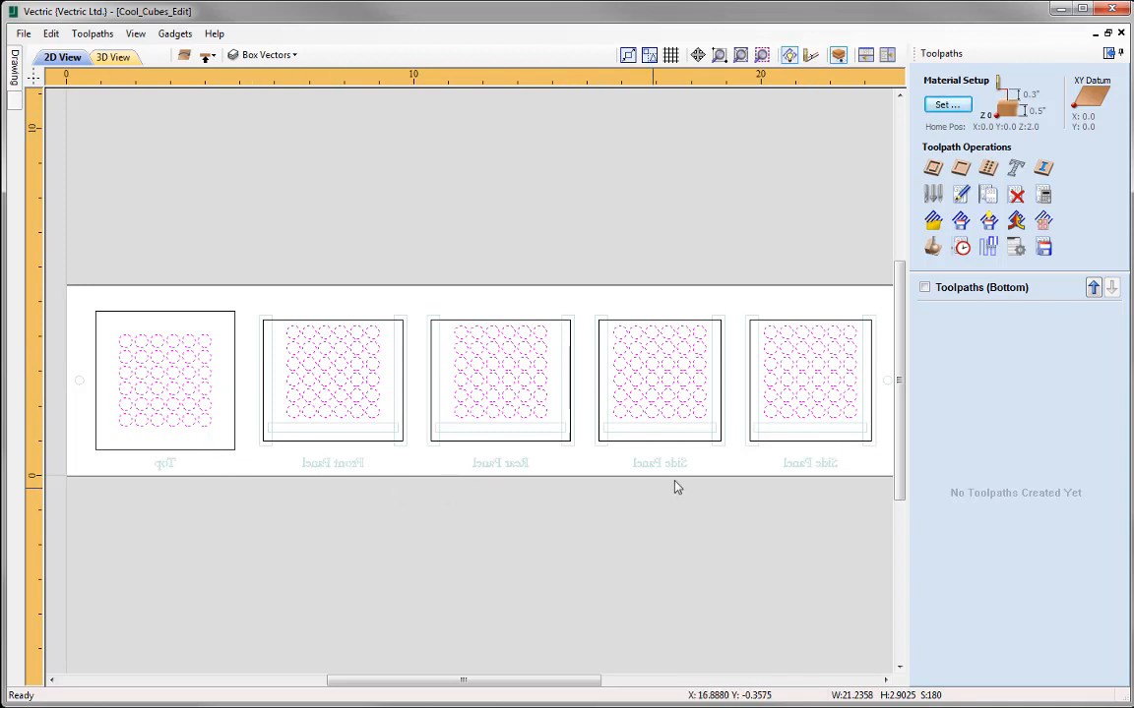
Set up a 2D profile toolpath with a 0.125 inch cut depth, the Ball Nose (0.25 inch) tool and machining Inside / Left of the circles.
{"action": "left_click", "coordinate": [934, 169]}
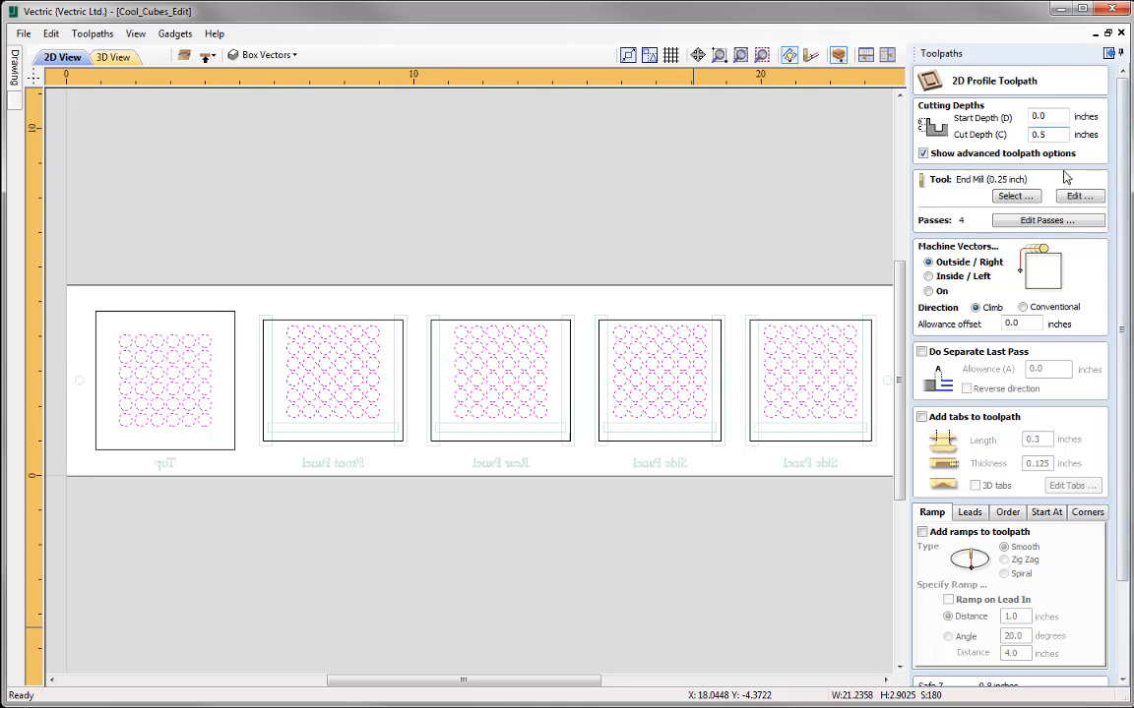
{"action": "type", "text": "12"}
{"action": "left_click", "coordinate": [1020, 198]}
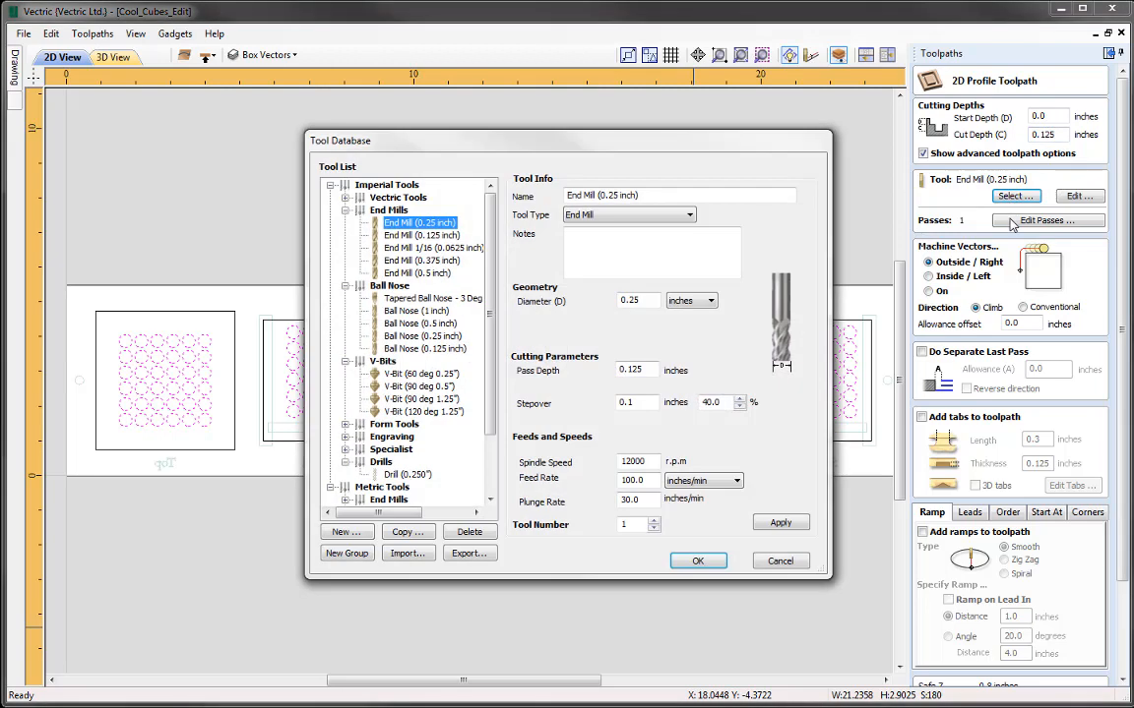
{"action": "left_click", "coordinate": [392, 338]}
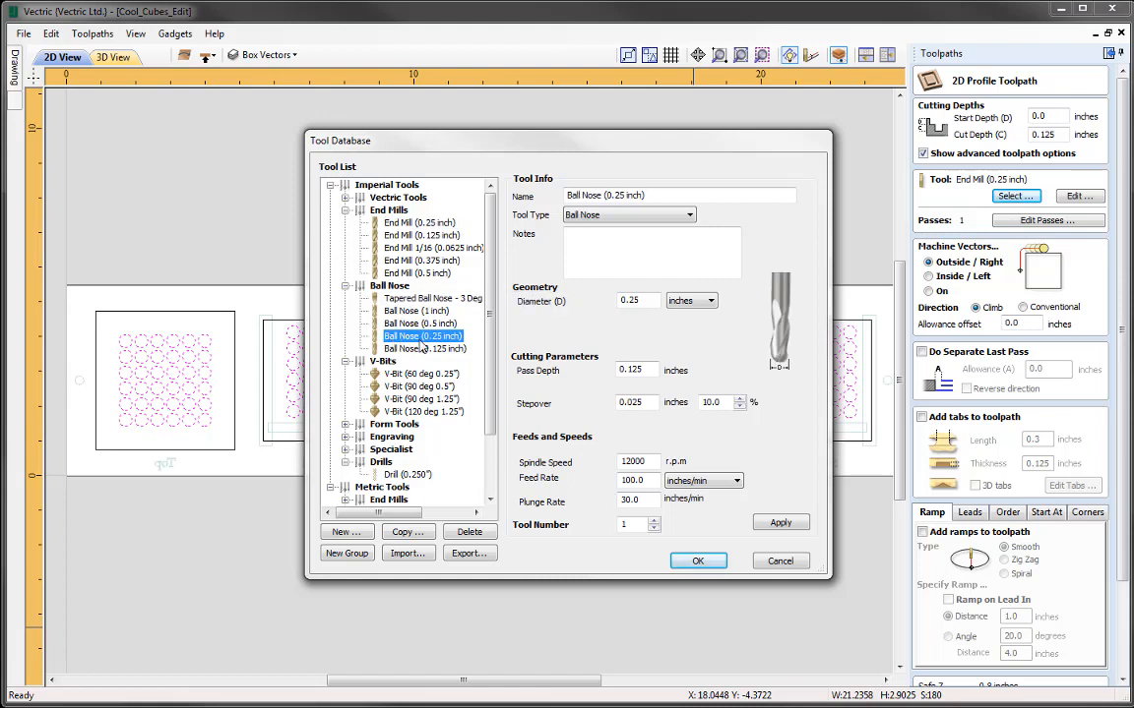
{"action": "left_click", "coordinate": [688, 561]}
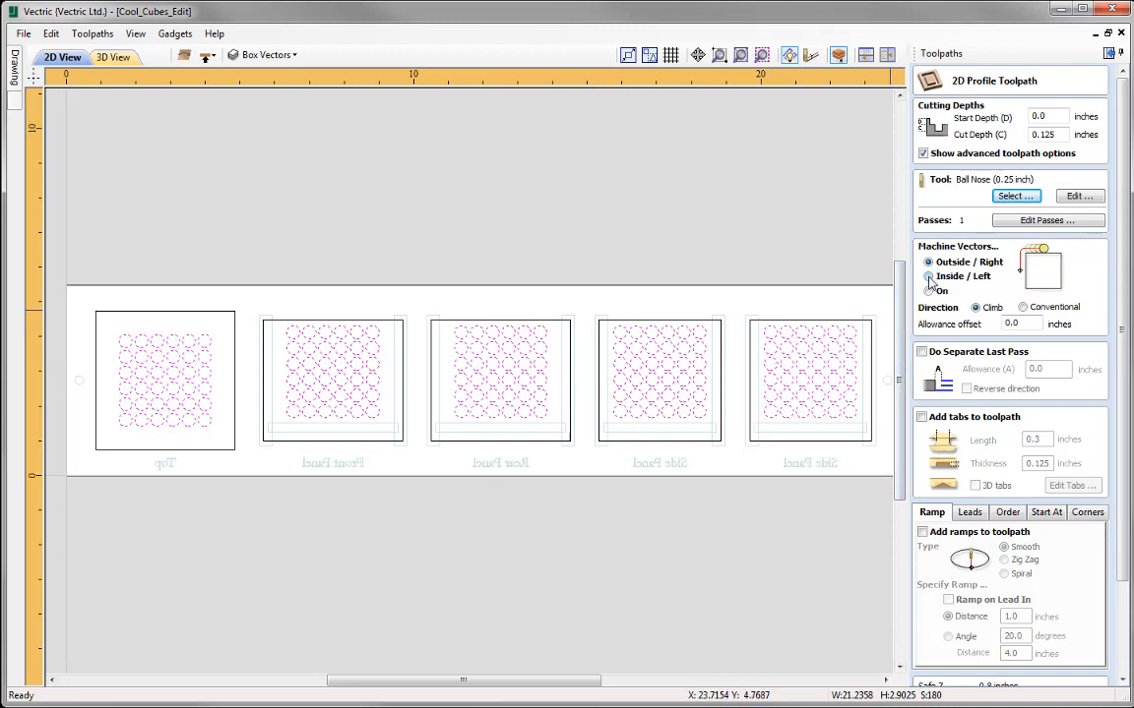
{"action": "left_click", "coordinate": [937, 281]}
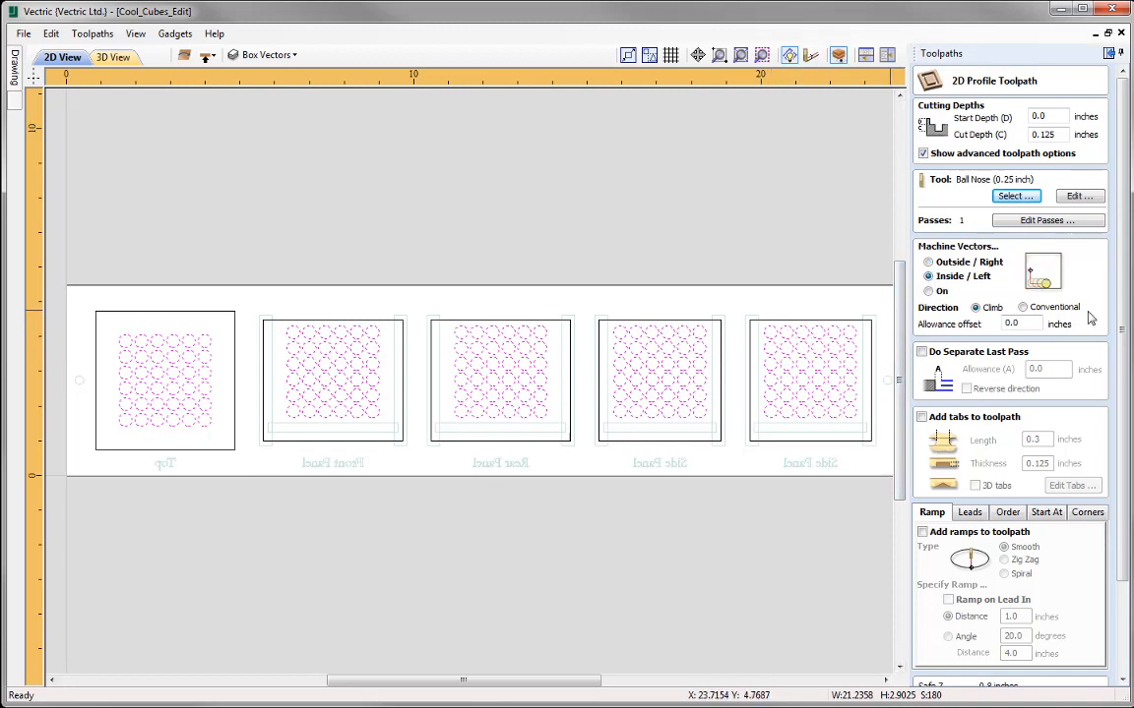
Name the circle profile toolpath Decorative Holes and calculate it.
{"action": "left_click_drag", "start_coordinate": [1122, 324], "coordinate": [1123, 436]}
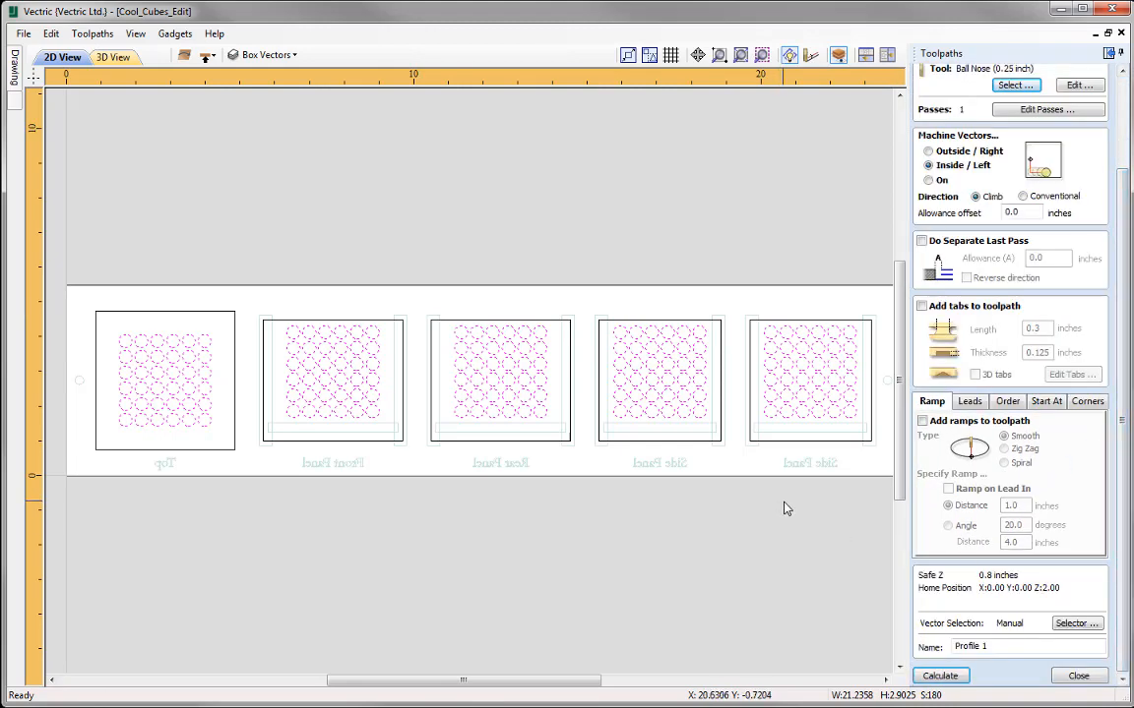
{"action": "left_click_drag", "start_coordinate": [984, 647], "coordinate": [915, 644]}
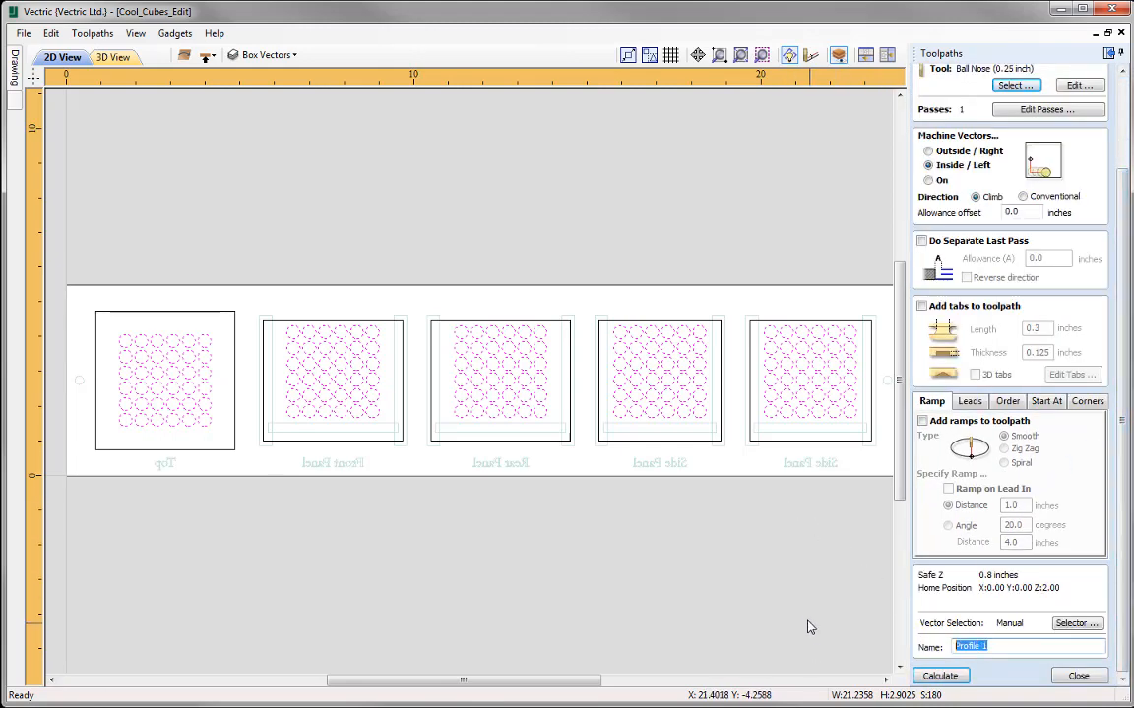
{"action": "type", "text": "Decora"}
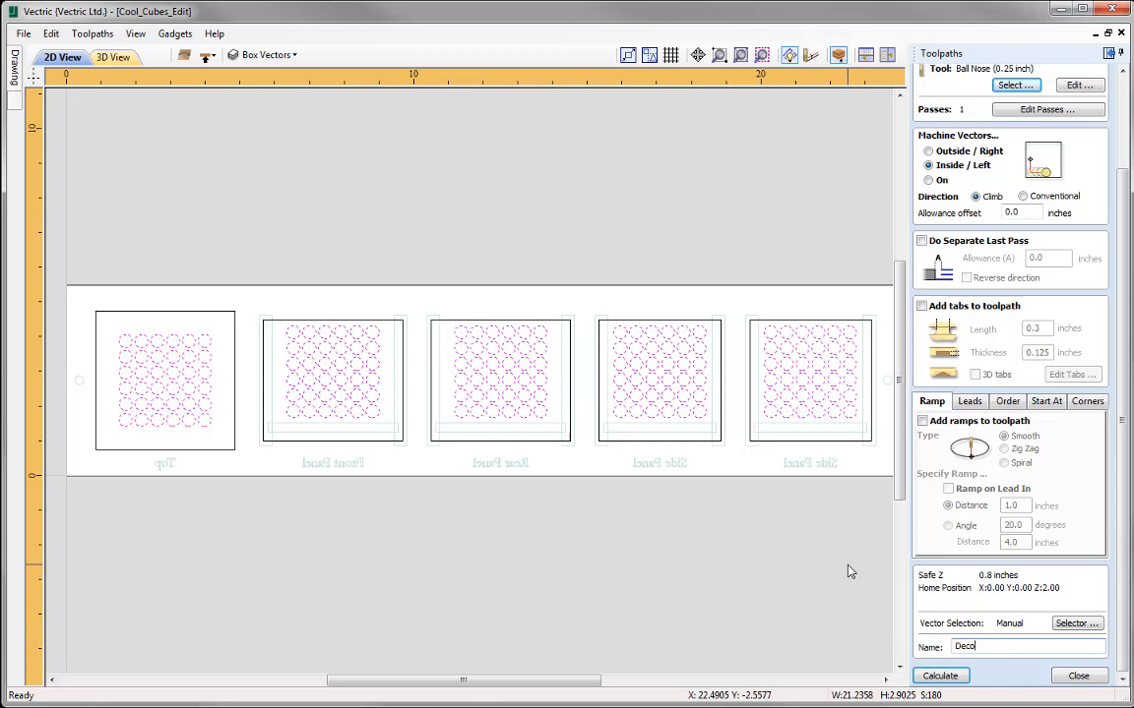
{"action": "type", "text": "tive Holes"}
{"action": "left_click", "coordinate": [939, 677]}
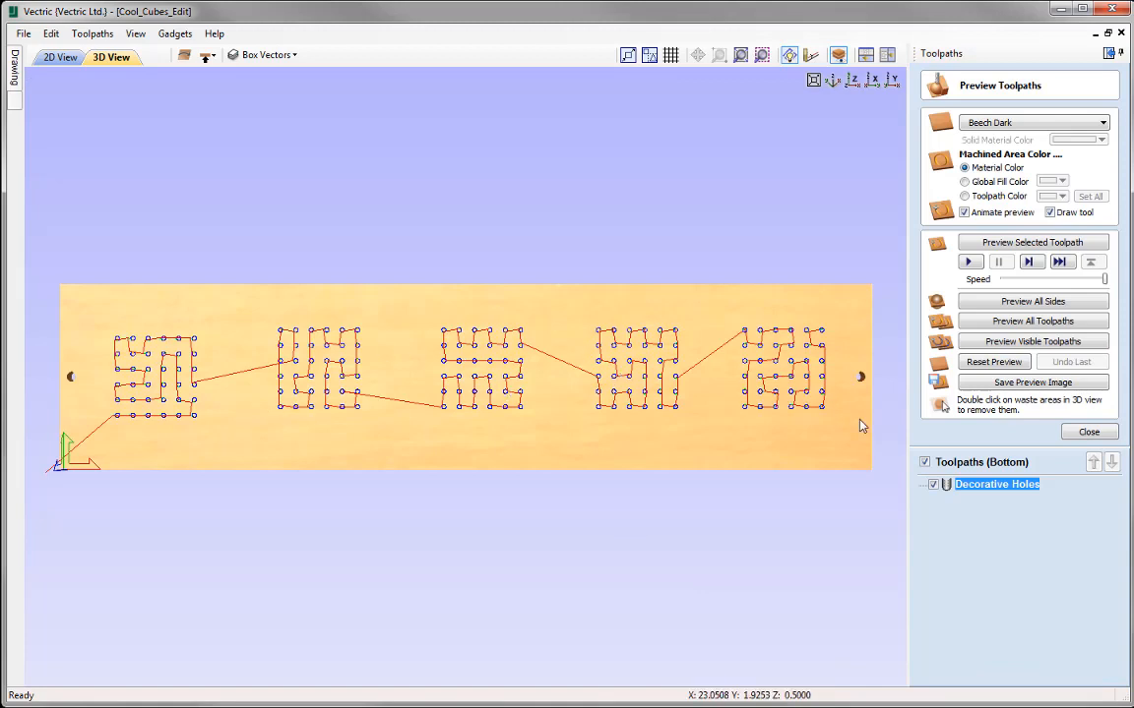
Preview the Decorative Holes toolpath, inspect the machined holes in 3D and close the preview.
{"action": "left_click", "coordinate": [1056, 244]}
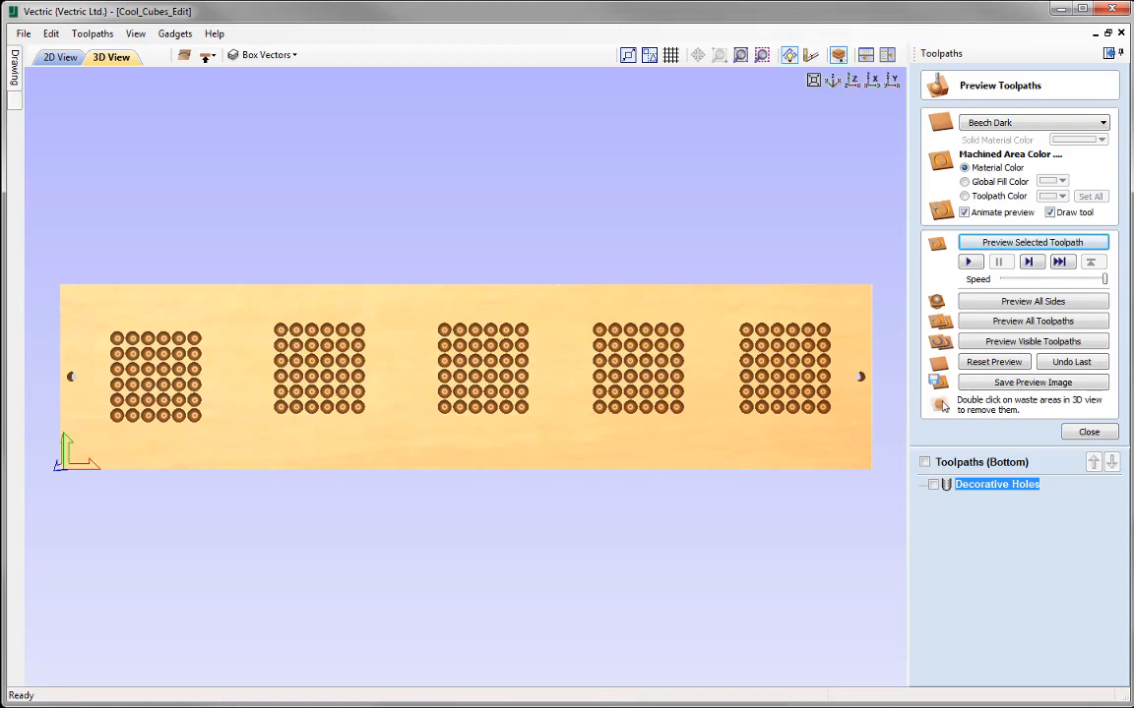
{"action": "left_click_drag", "start_coordinate": [644, 501], "coordinate": [499, 331]}
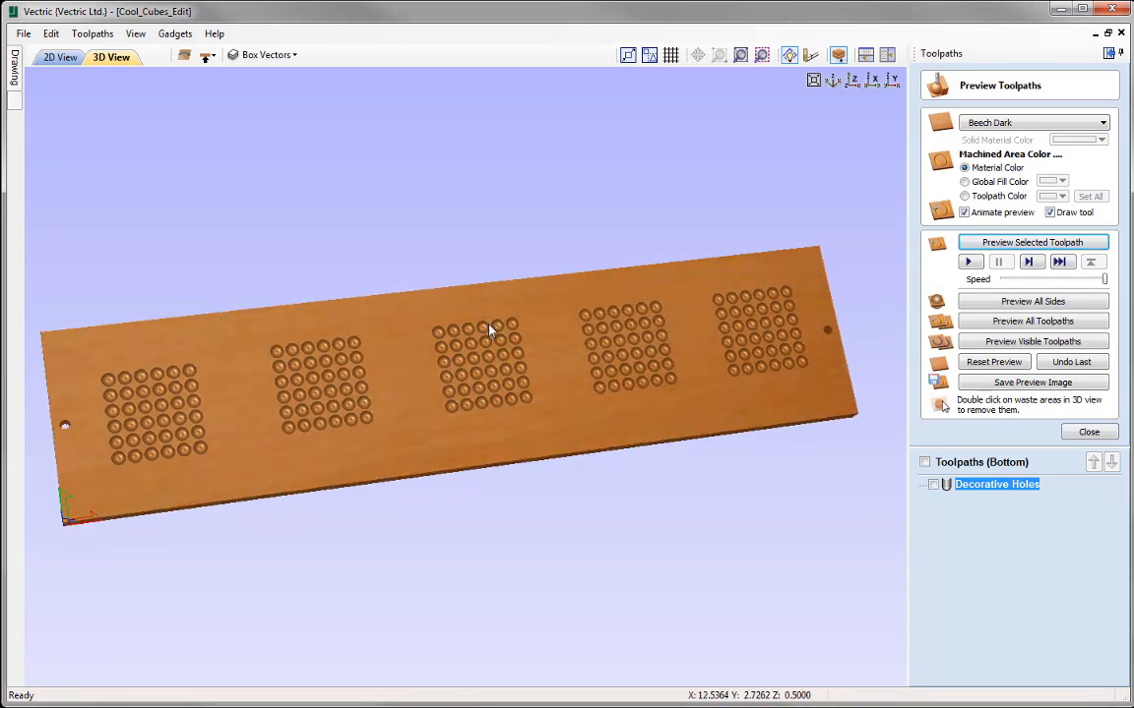
{"action": "left_click_drag", "start_coordinate": [374, 455], "coordinate": [323, 480]}
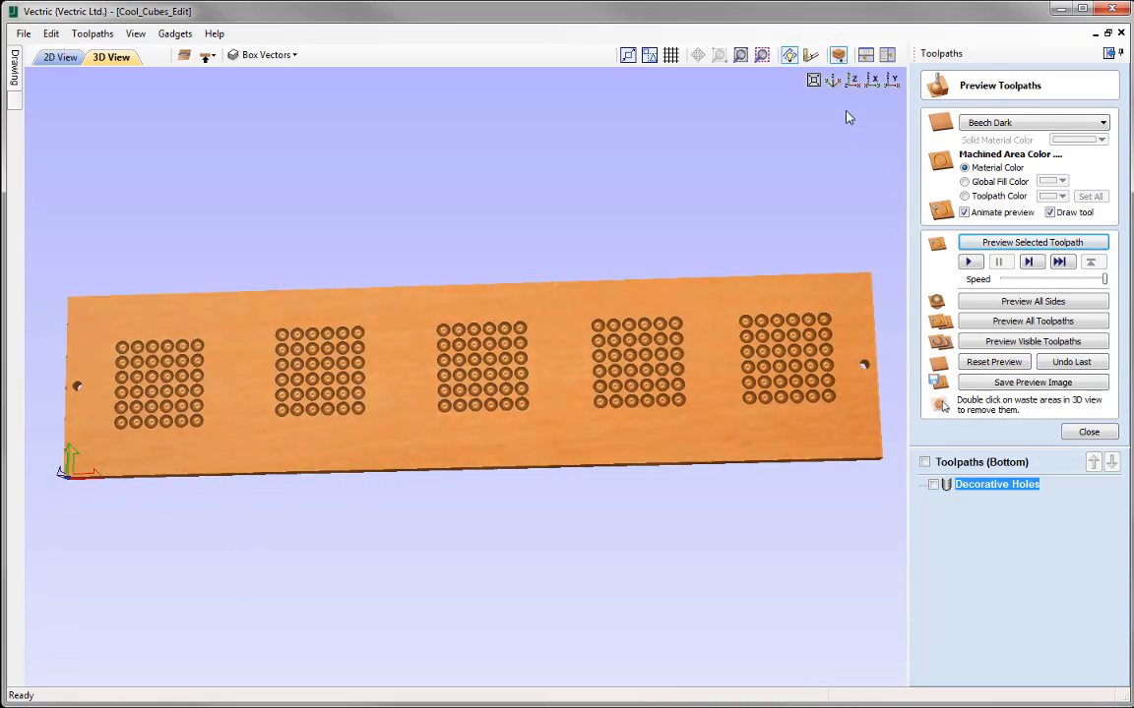
{"action": "left_click", "coordinate": [852, 81]}
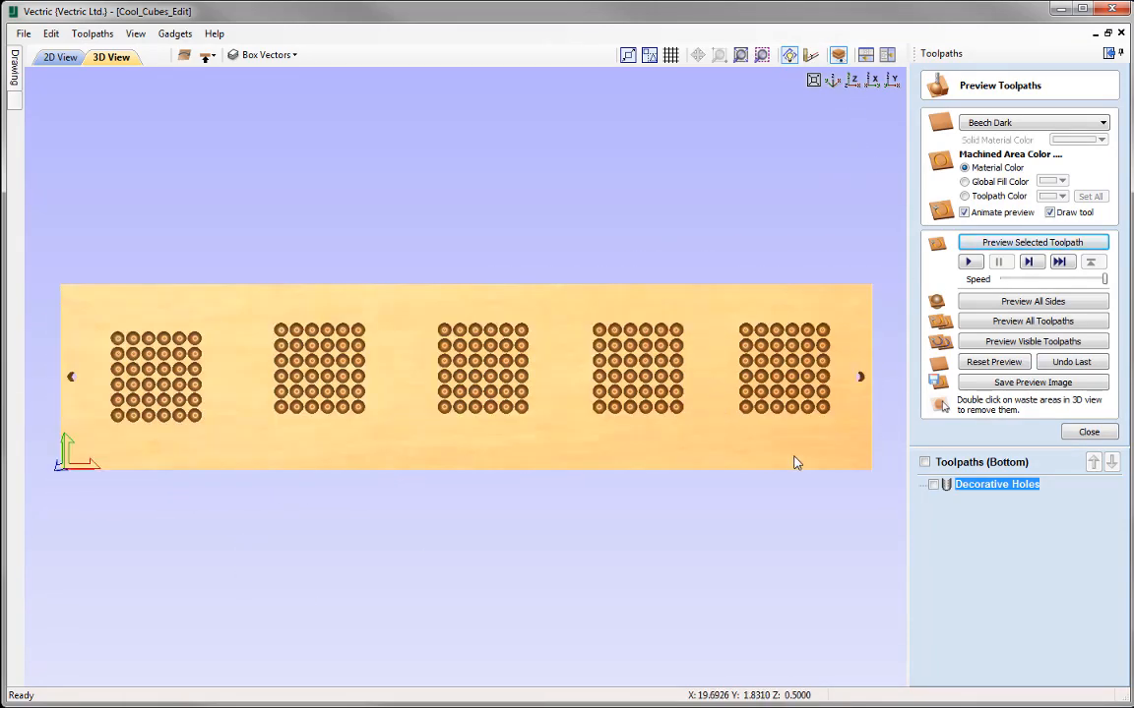
{"action": "left_click", "coordinate": [1089, 433]}
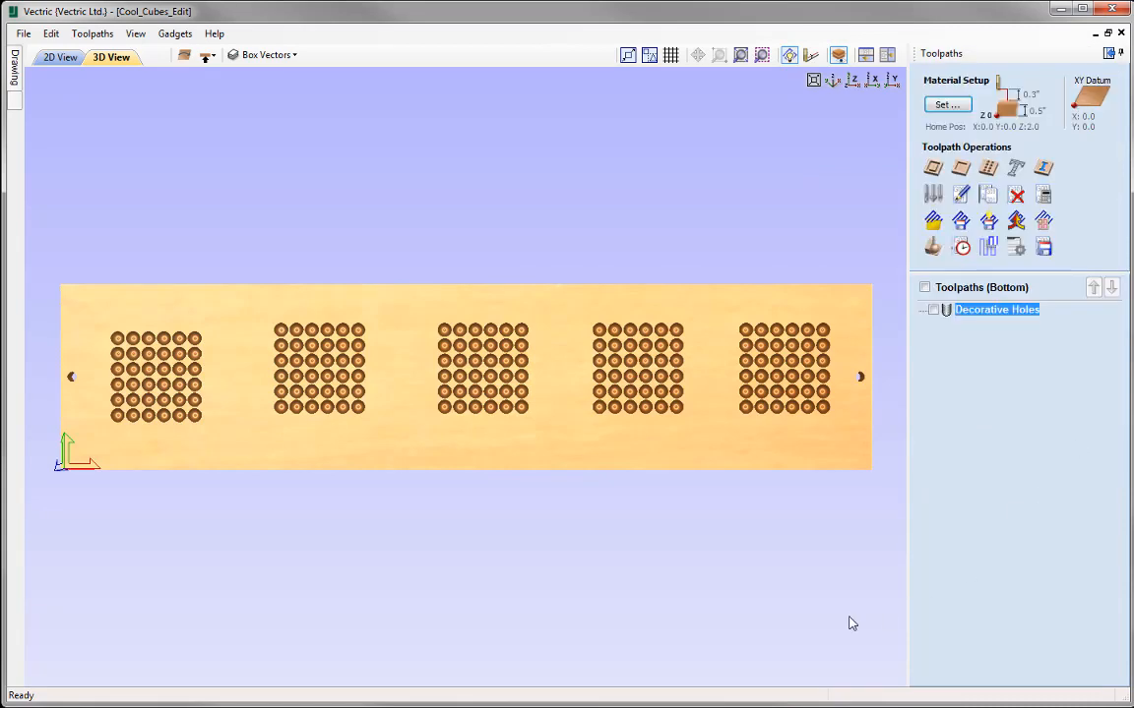
Select the five panel outlines in the 2D view and set up a profile toolpath with a 0.5 inch cut depth.
{"action": "left_click", "coordinate": [60, 57]}
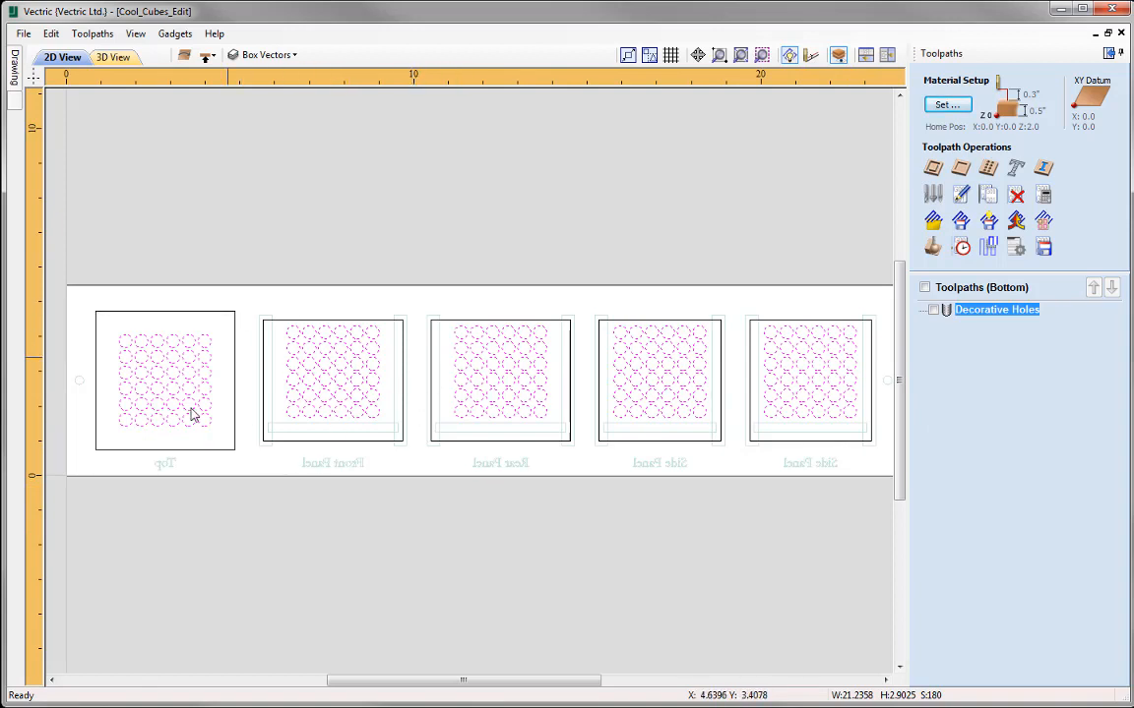
{"action": "left_click_drag", "start_coordinate": [881, 323], "coordinate": [177, 288]}
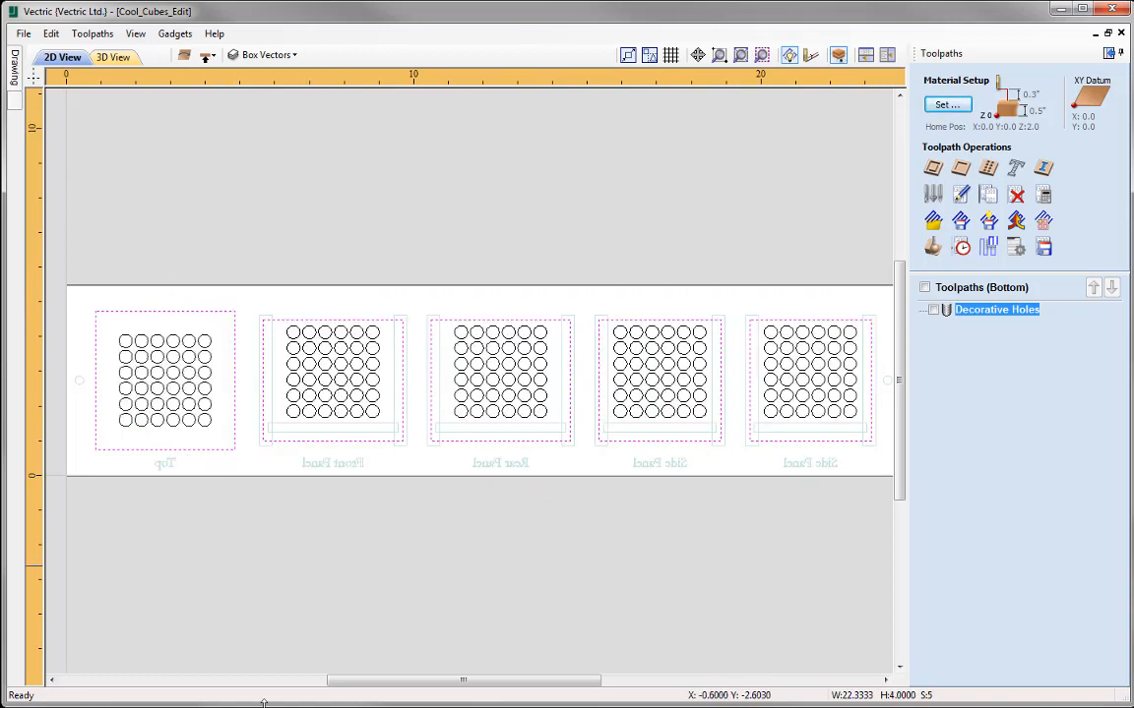
{"action": "left_click", "coordinate": [934, 169]}
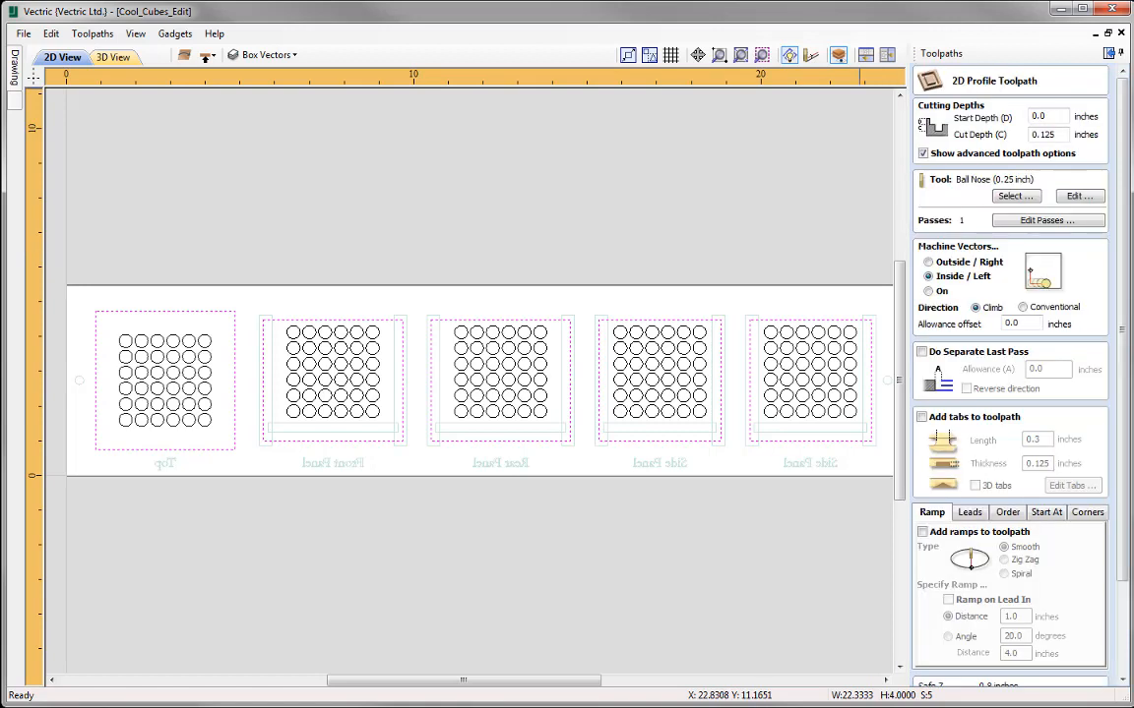
{"action": "left_click_drag", "start_coordinate": [1060, 136], "coordinate": [966, 137]}
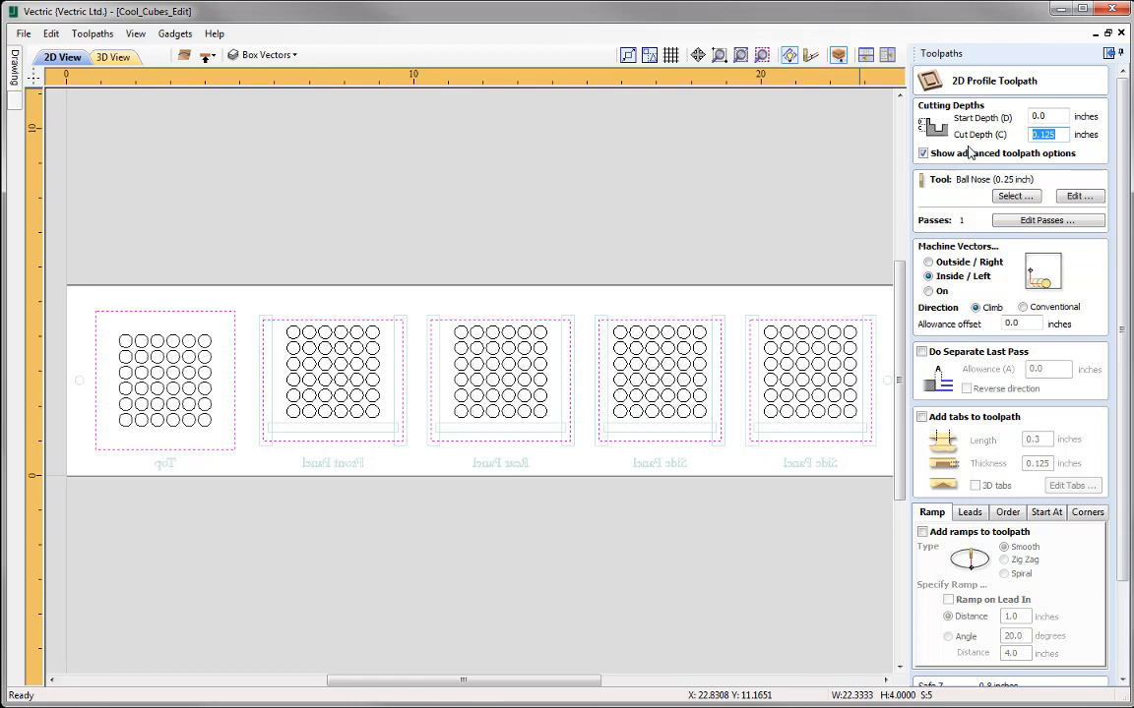
{"action": "type", "text": "2"}
Choose the End Mill (0.25 inch) for the panel profile and machine Outside / Right of the outlines.
{"action": "left_click", "coordinate": [1015, 197]}
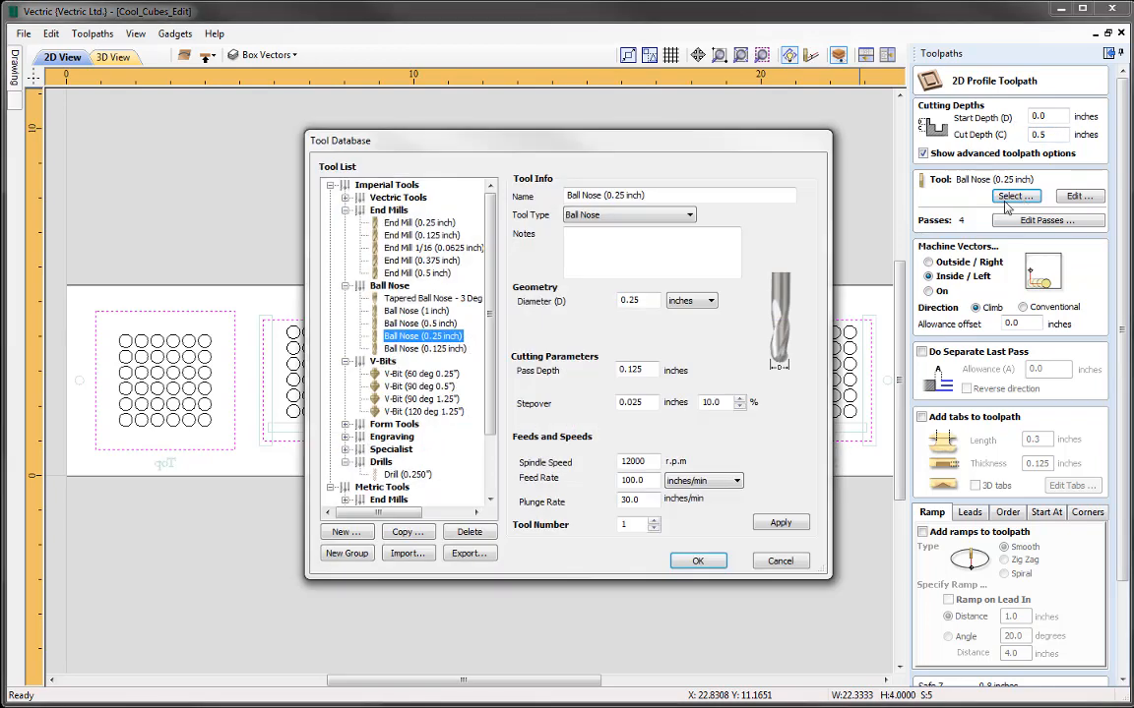
{"action": "left_click", "coordinate": [428, 225]}
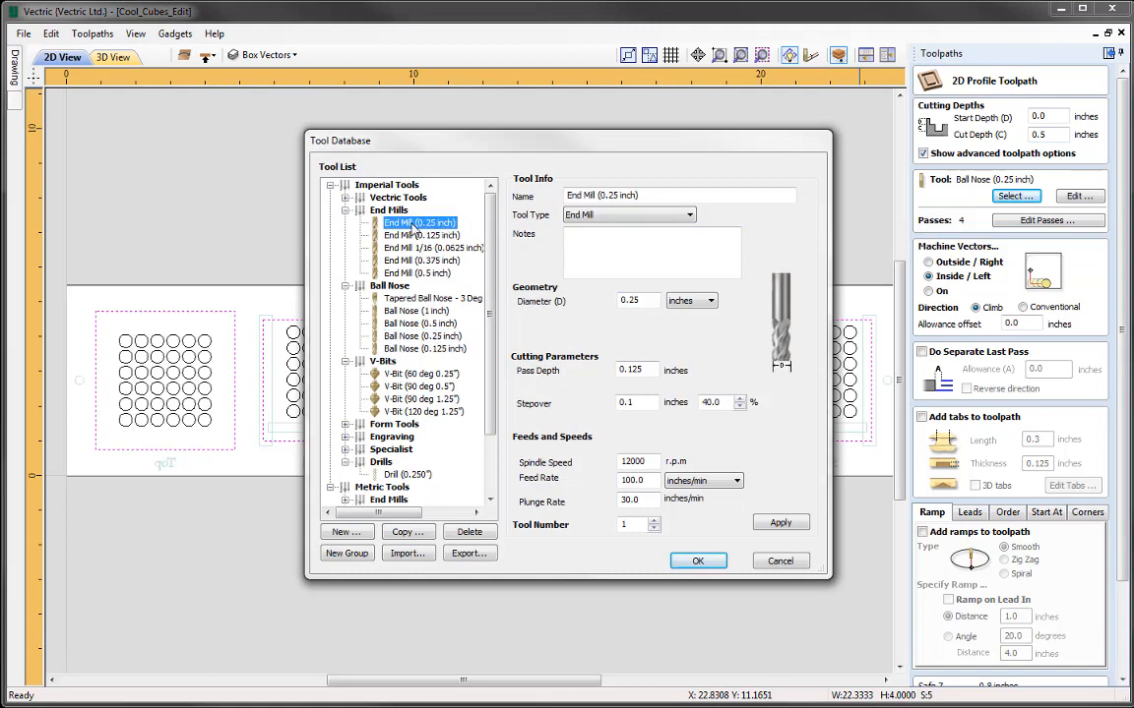
{"action": "left_click", "coordinate": [698, 563]}
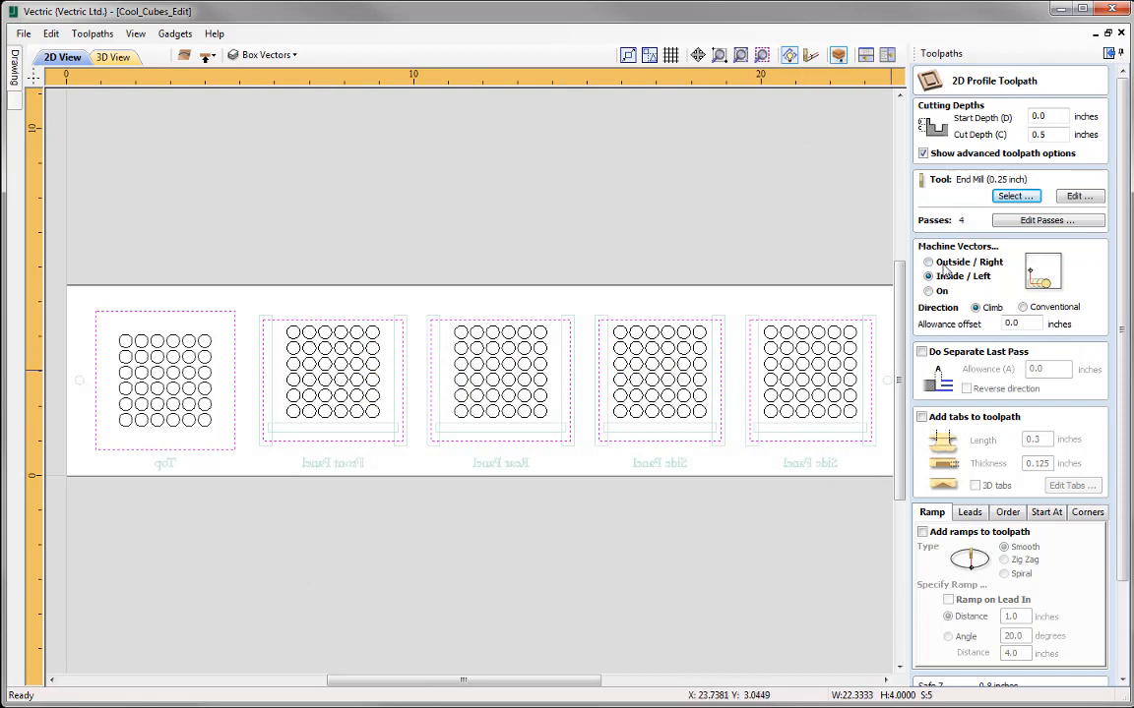
{"action": "left_click", "coordinate": [928, 263]}
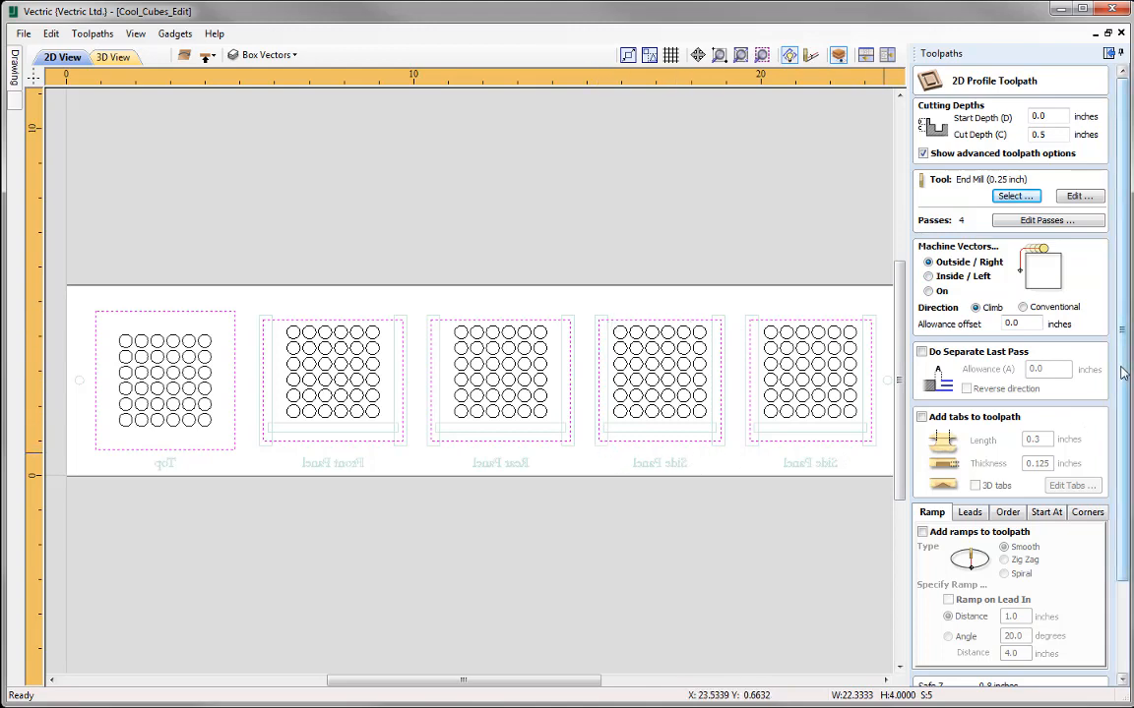
Add holding tabs to the profile toolpath around the five panel outlines.
{"action": "scroll", "coordinate": [1126, 401], "scroll_direction": "down", "scroll_amount": 1}
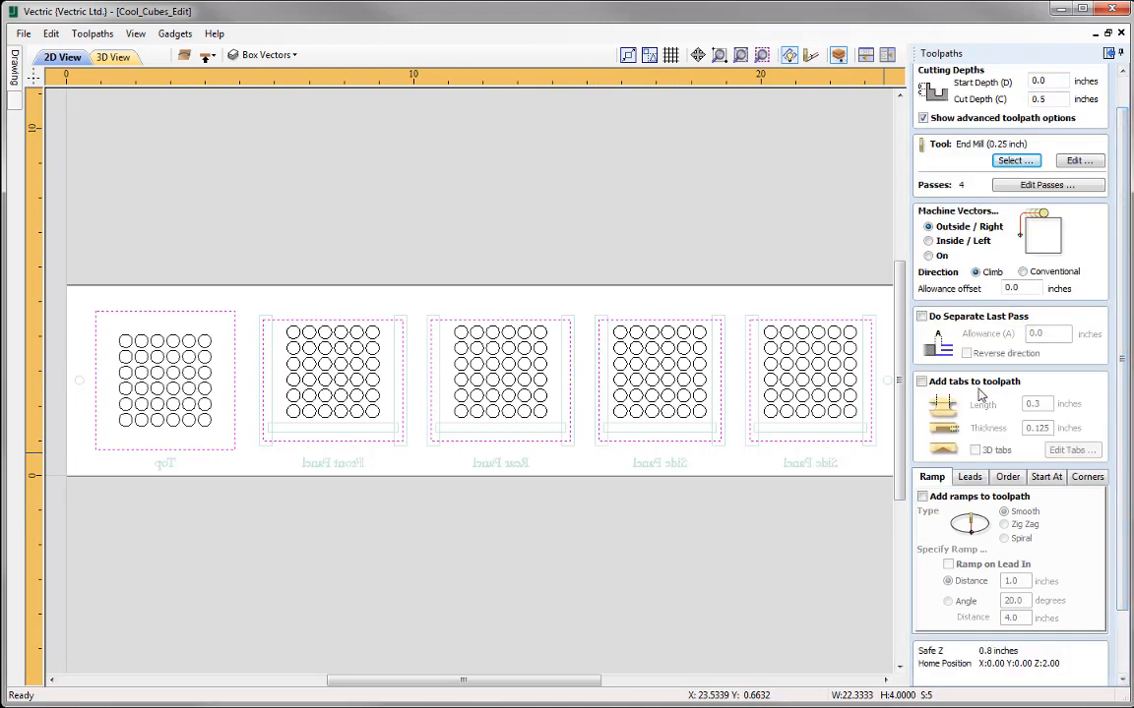
{"action": "left_click", "coordinate": [922, 381]}
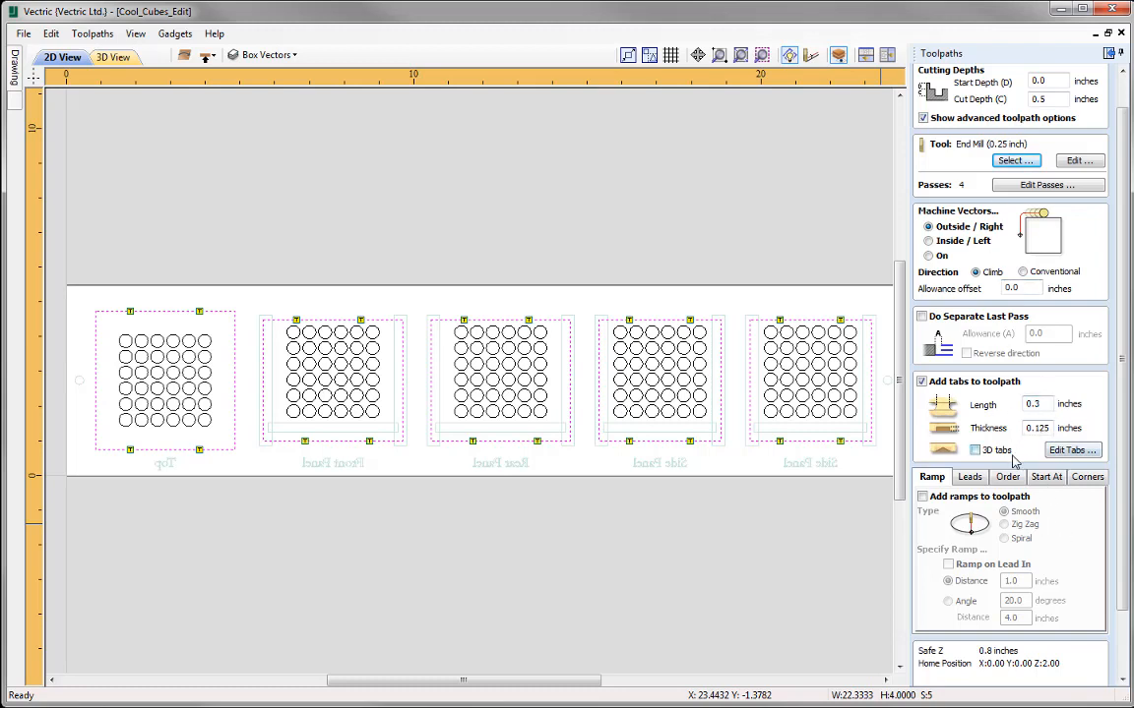
{"action": "scroll", "coordinate": [1092, 492], "scroll_direction": "down", "scroll_amount": 2}
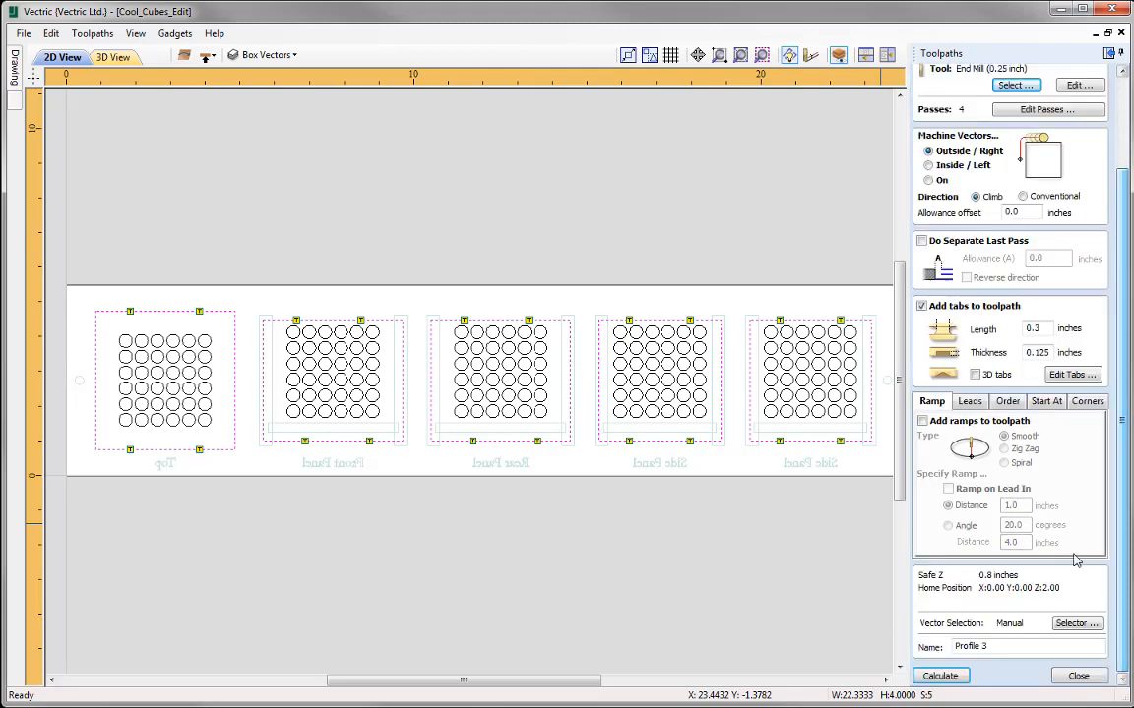
Name the panel outline toolpath Profile Cut Out and calculate it.
{"action": "left_click_drag", "start_coordinate": [989, 646], "coordinate": [920, 642]}
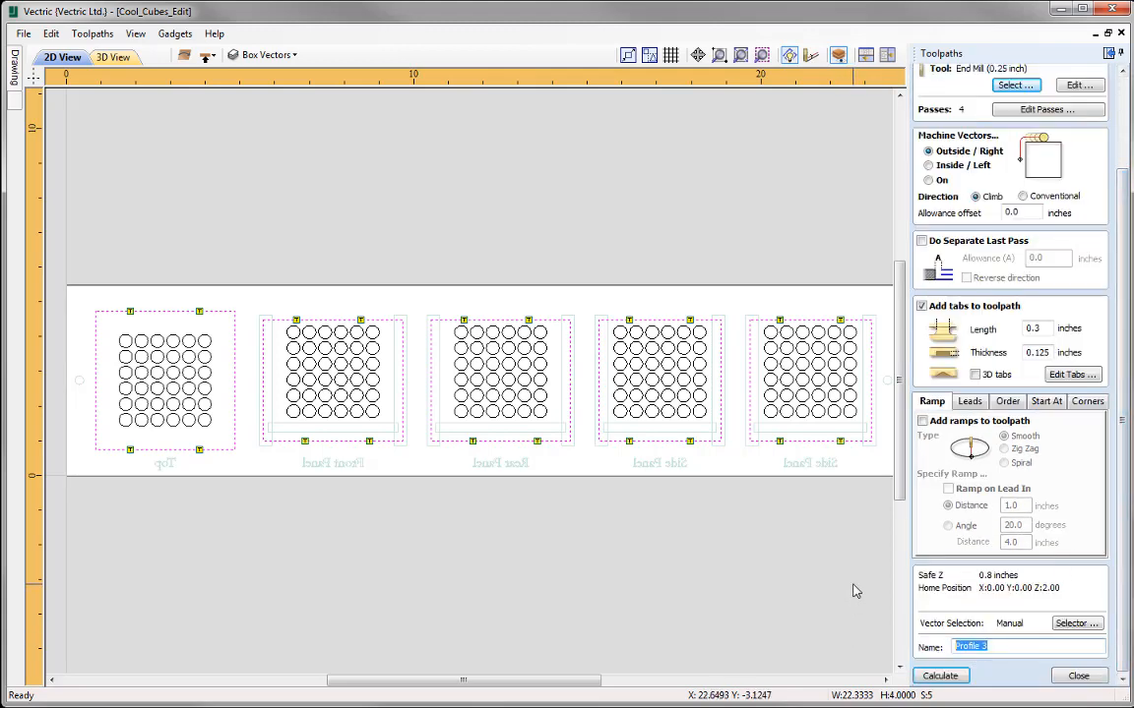
{"action": "type", "text": "Profile"}
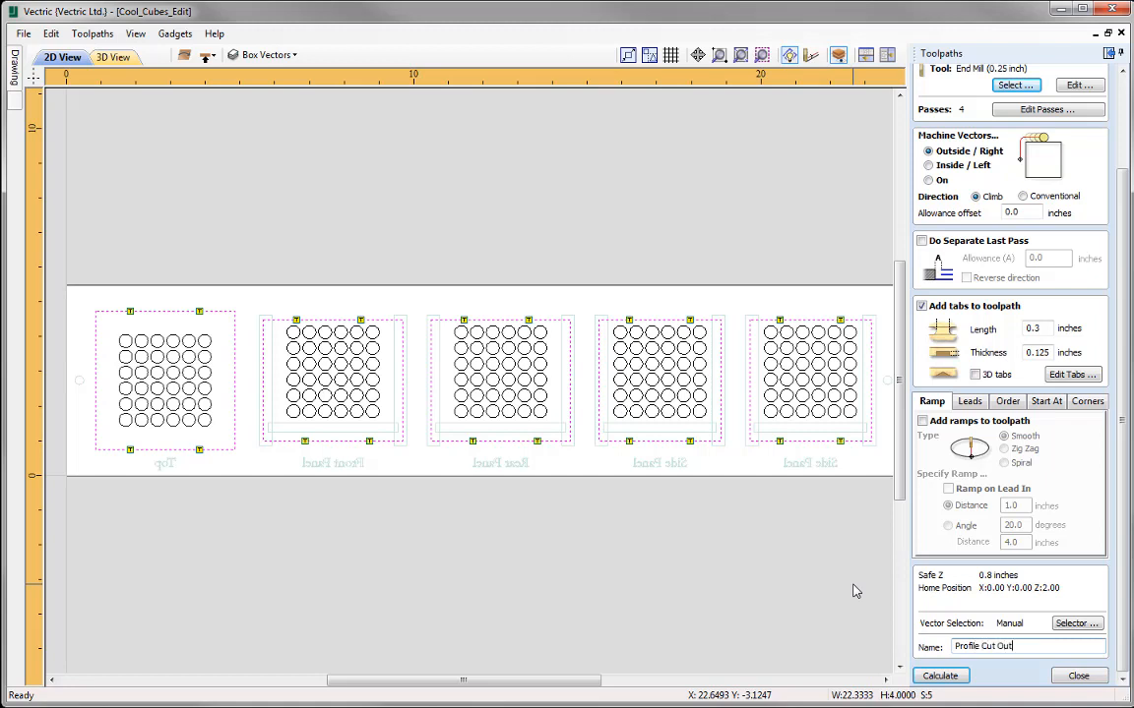
{"action": "left_click", "coordinate": [941, 676]}
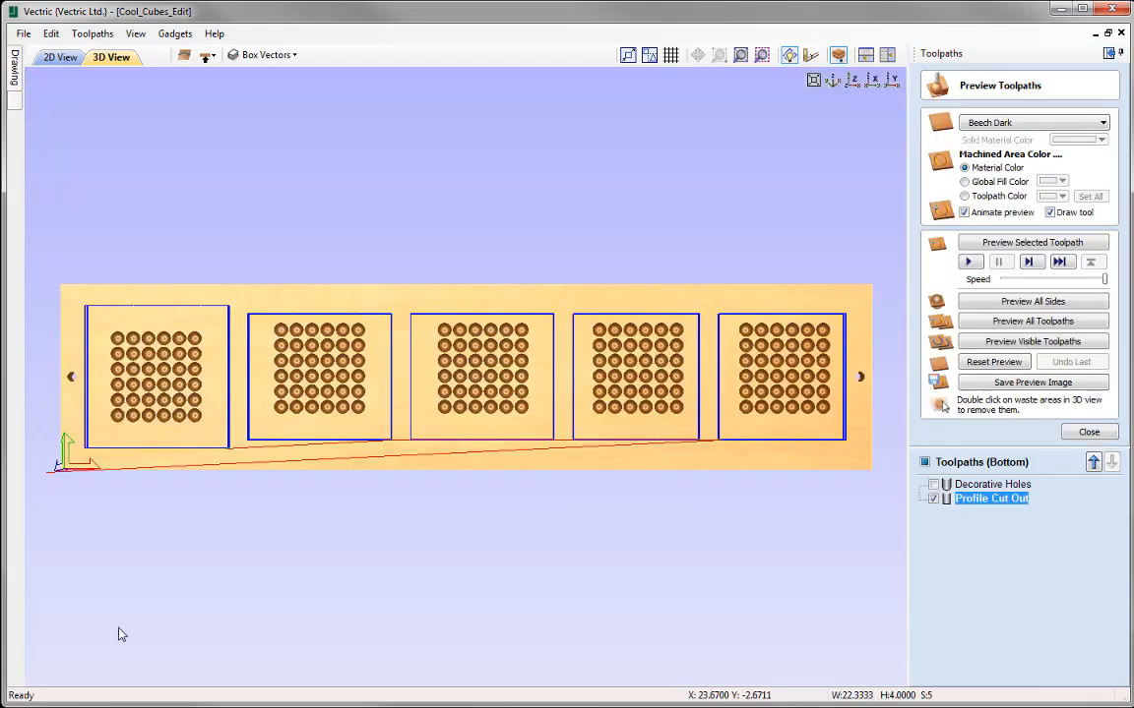
Preview the Profile Cut Out toolpath and inspect both sides of the machined sheet, ending in an isometric view.
{"action": "left_click", "coordinate": [1051, 248]}
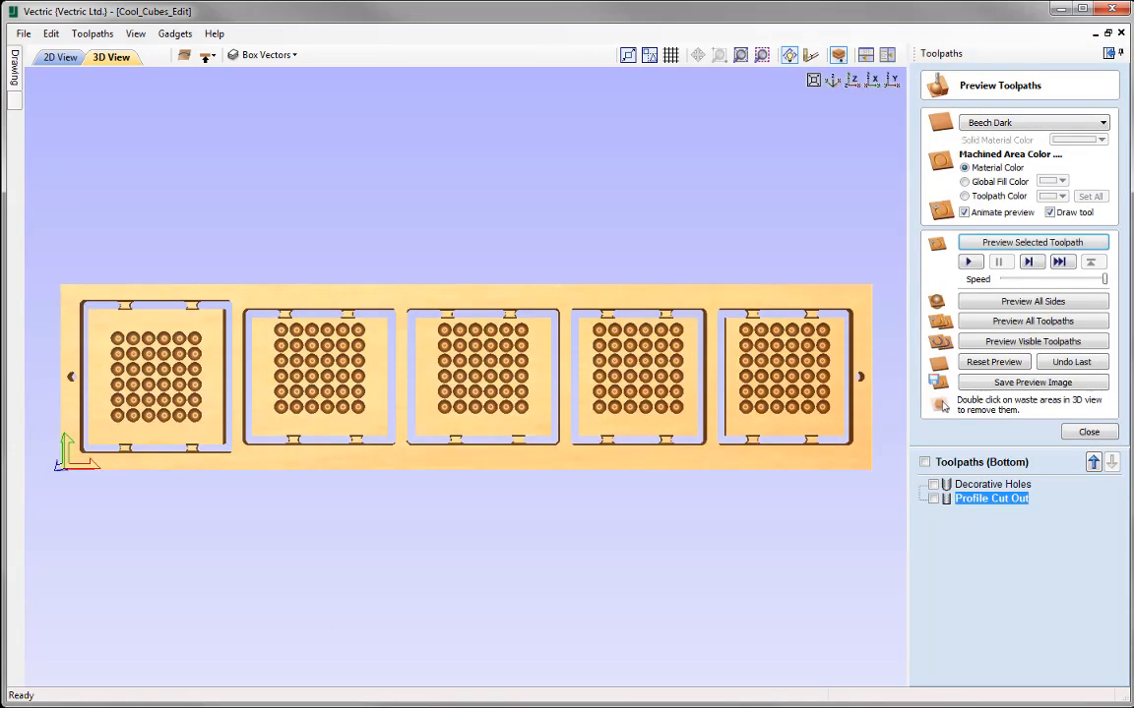
{"action": "left_click_drag", "start_coordinate": [251, 430], "coordinate": [626, 336]}
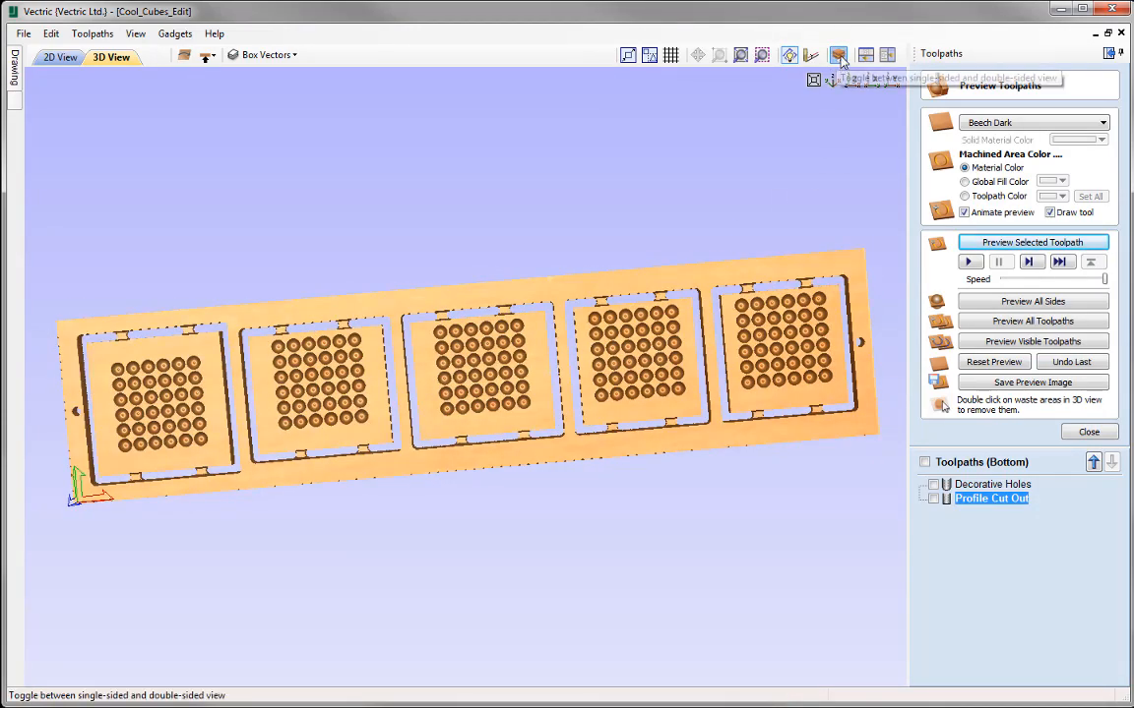
{"action": "left_click_drag", "start_coordinate": [303, 375], "coordinate": [733, 372]}
{"action": "left_click_drag", "start_coordinate": [263, 385], "coordinate": [748, 383]}
{"action": "left_click_drag", "start_coordinate": [213, 383], "coordinate": [515, 382]}
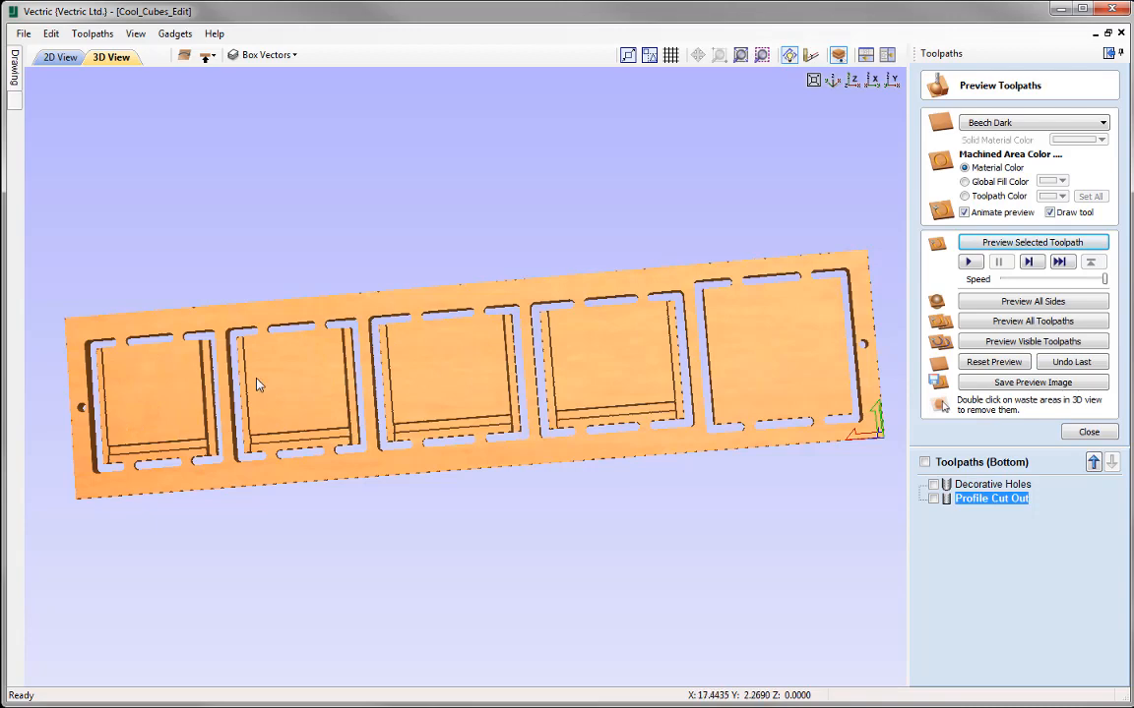
{"action": "left_click_drag", "start_coordinate": [823, 322], "coordinate": [412, 348]}
{"action": "left_click_drag", "start_coordinate": [716, 421], "coordinate": [659, 429]}
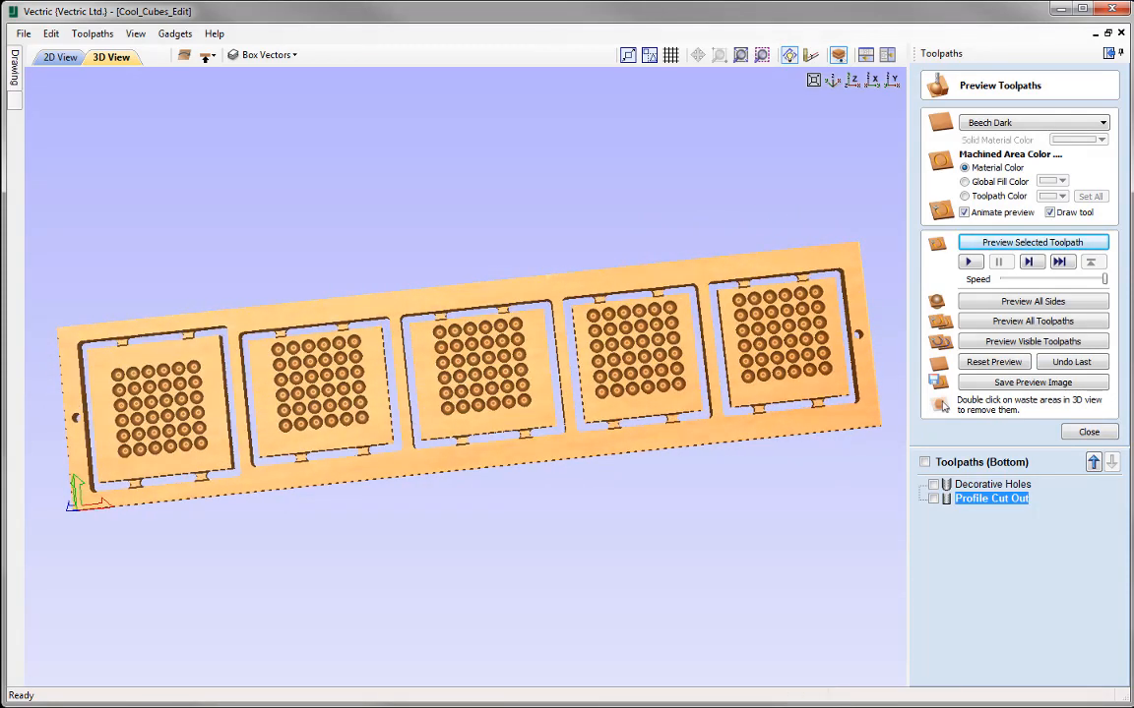
{"action": "left_click", "coordinate": [834, 82]}
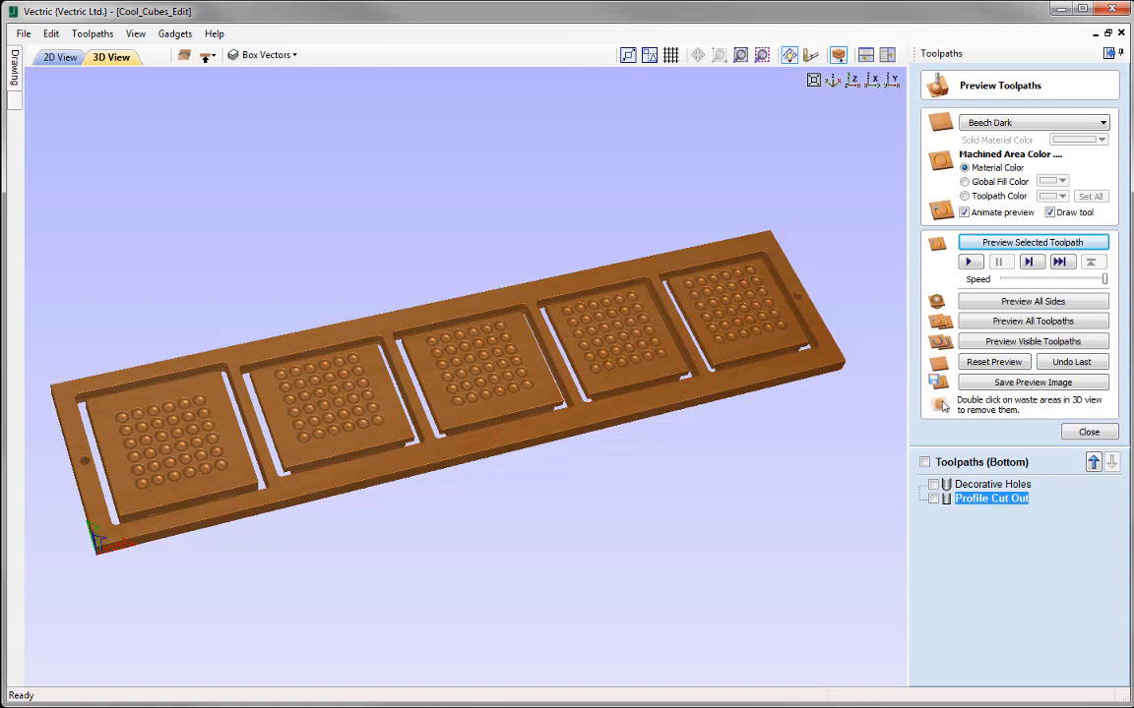
Inspect the bottom side of the machined sheet at an angle and straight from above, and close the toolpath preview.
{"action": "mouse_move", "coordinate": [527, 341]}
{"action": "left_mouse_down"}
{"action": "mouse_move", "coordinate": [441, 383]}
{"action": "mouse_move", "coordinate": [421, 464]}
{"action": "mouse_move", "coordinate": [357, 399]}
{"action": "mouse_move", "coordinate": [487, 366]}
{"action": "mouse_move", "coordinate": [824, 133]}
{"action": "left_mouse_up"}
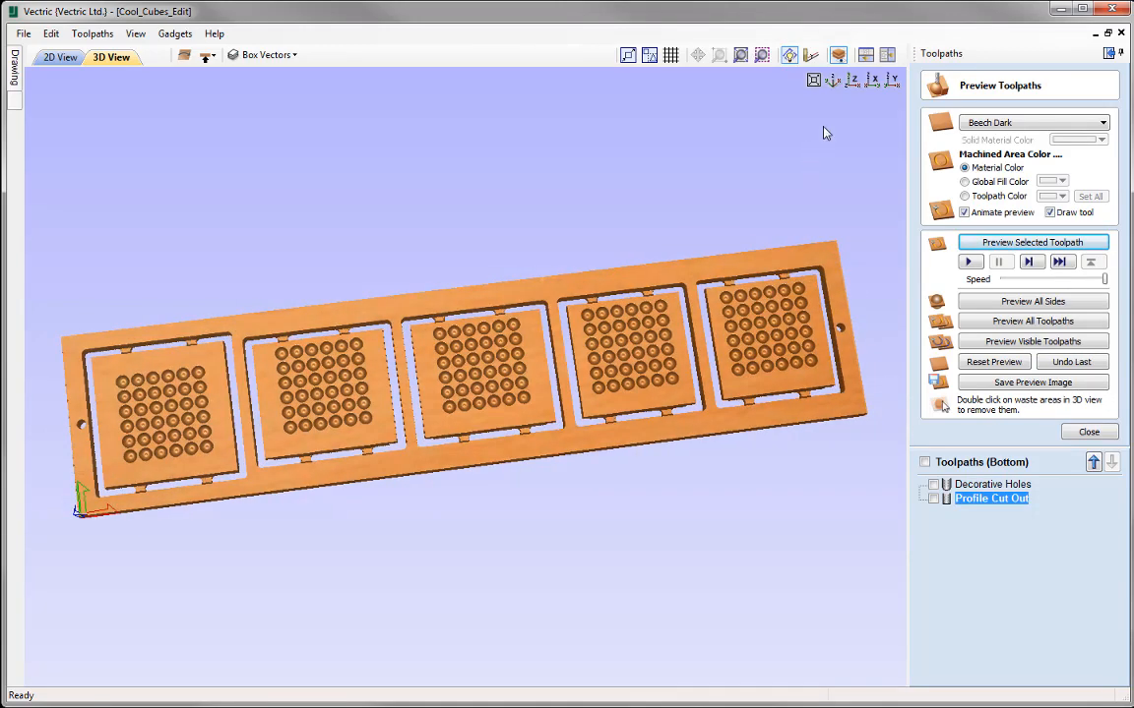
{"action": "left_click", "coordinate": [854, 82]}
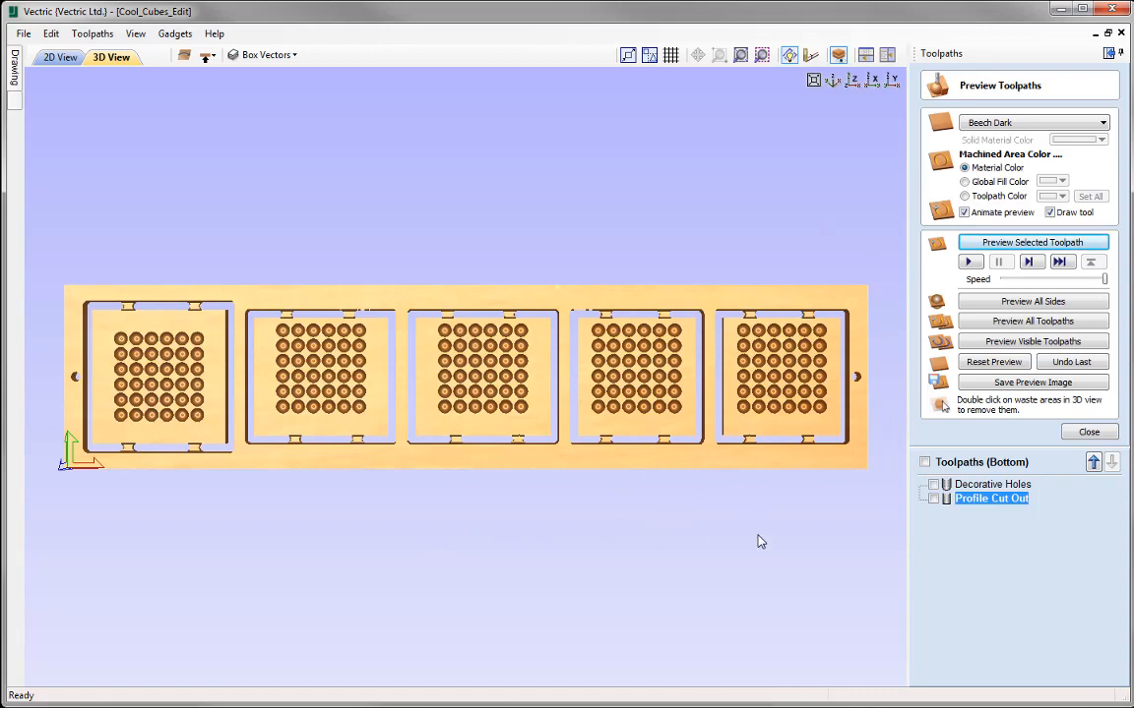
{"action": "left_click", "coordinate": [1086, 433]}
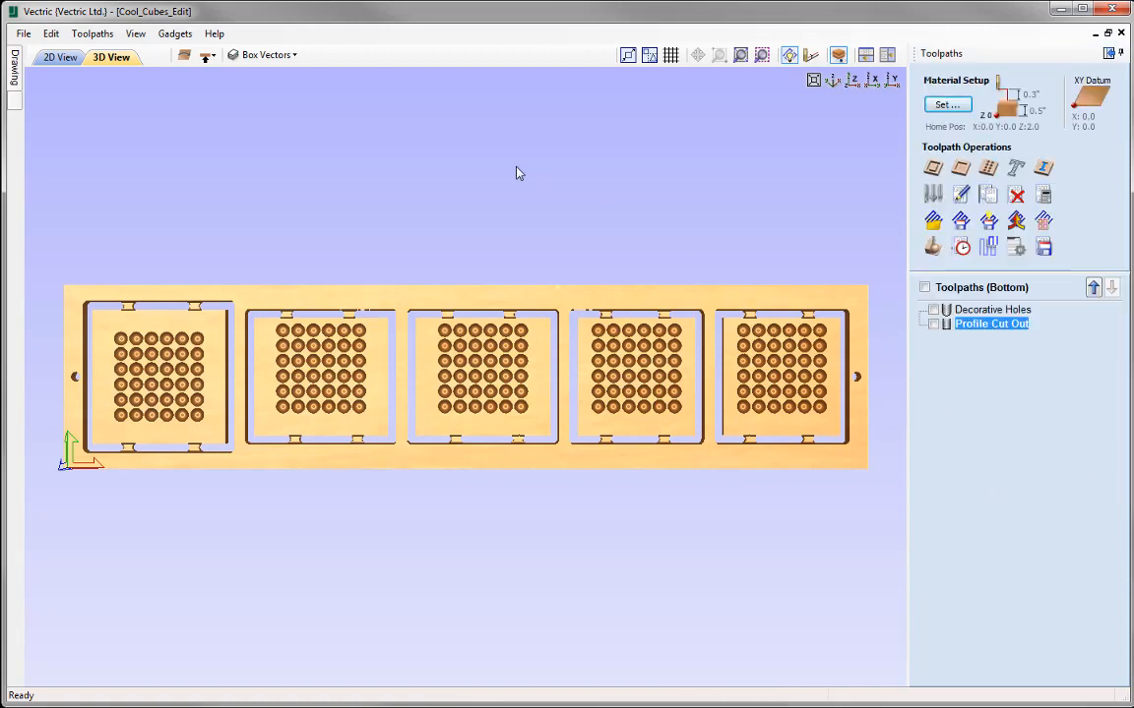
Set up saving of the top side's Horizontal Pockets and Vertical Pockets toolpaths in one file, with the side added to the toolpath name.
{"action": "left_click", "coordinate": [208, 57]}
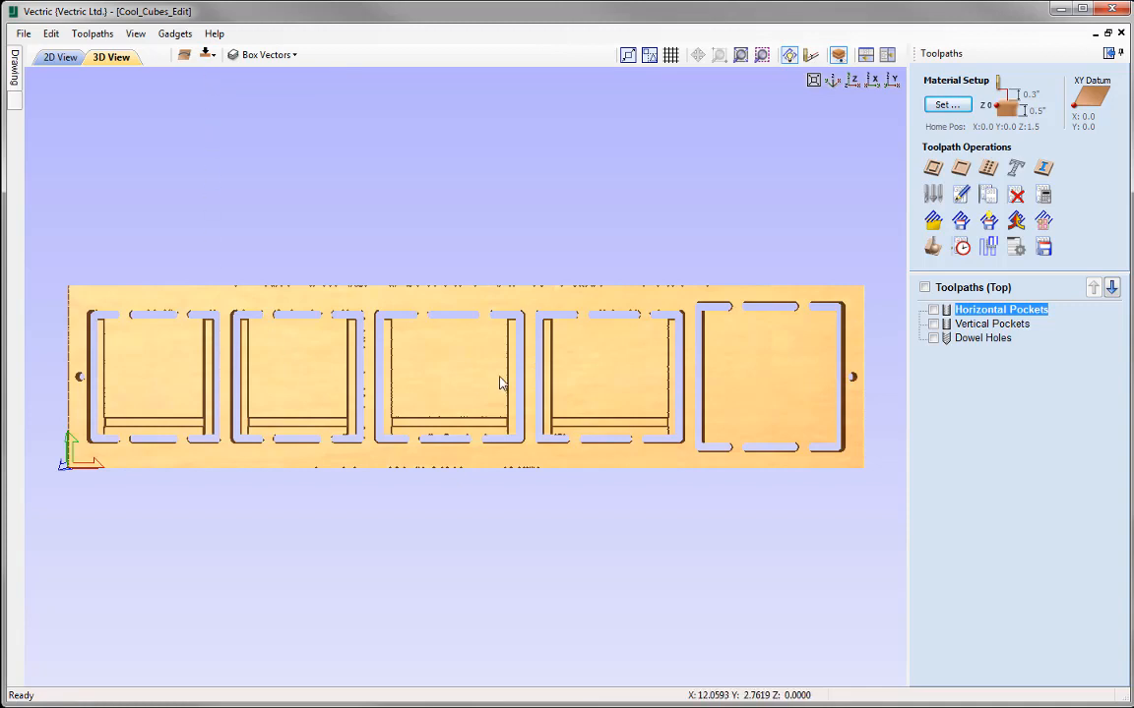
{"action": "left_click", "coordinate": [1045, 249]}
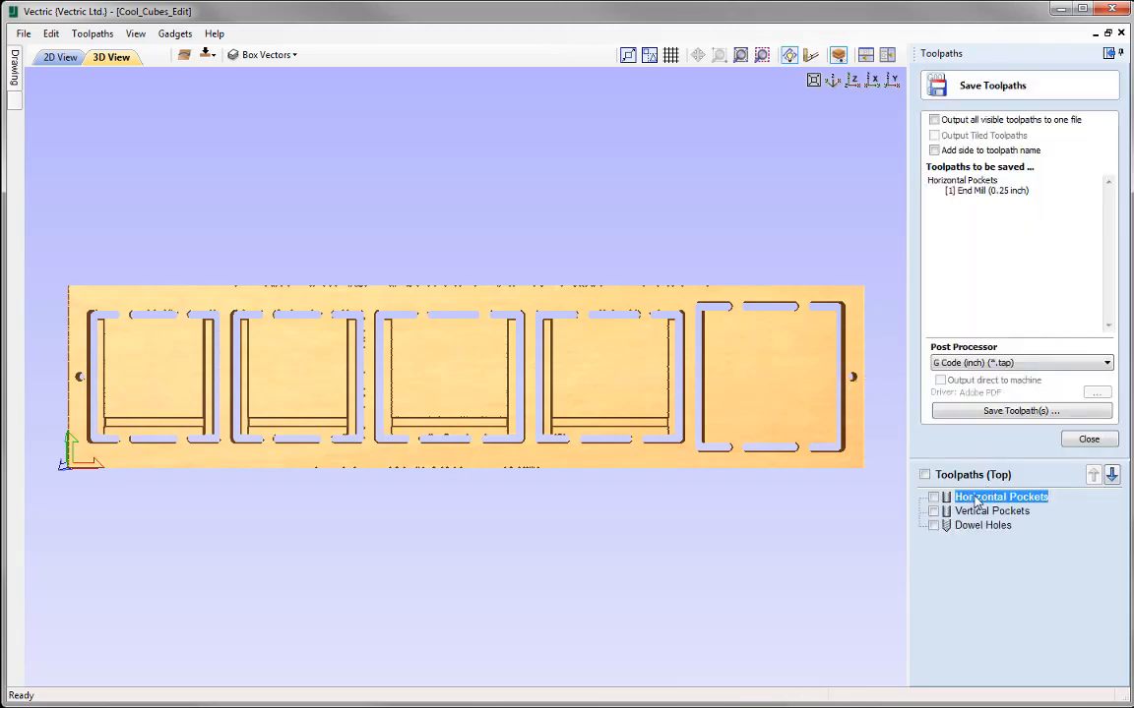
{"action": "mouse_move", "coordinate": [1014, 505]}
{"action": "left_click", "coordinate": [934, 497]}
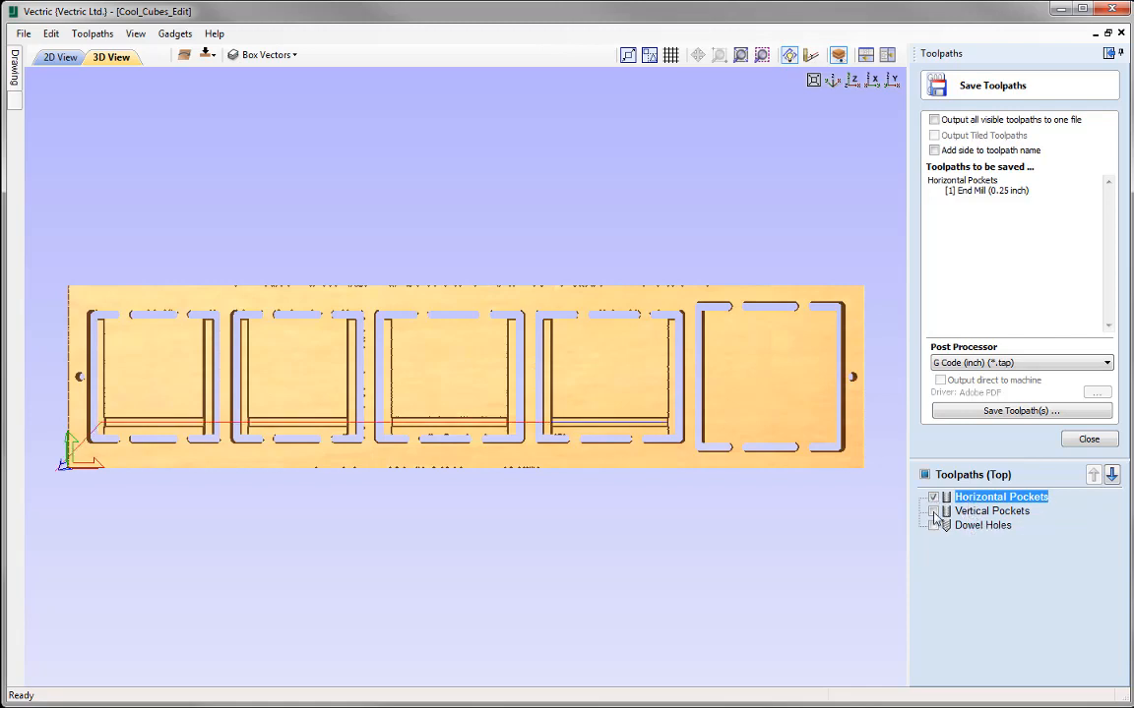
{"action": "left_click", "coordinate": [934, 511]}
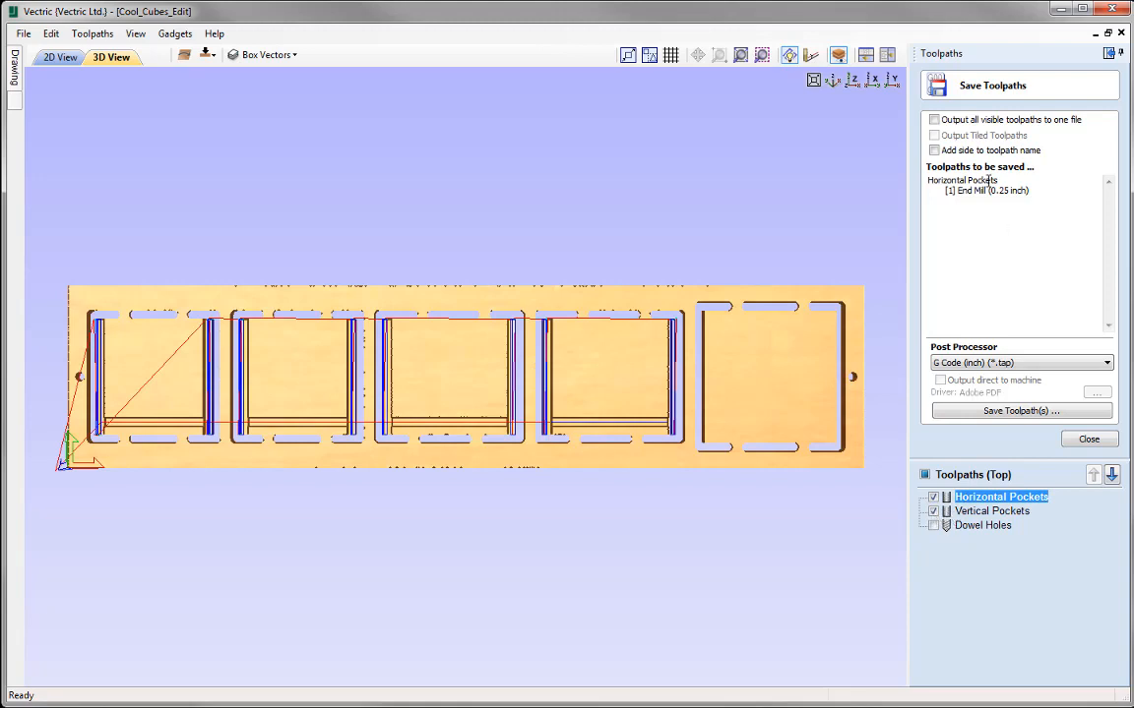
{"action": "left_click", "coordinate": [934, 120]}
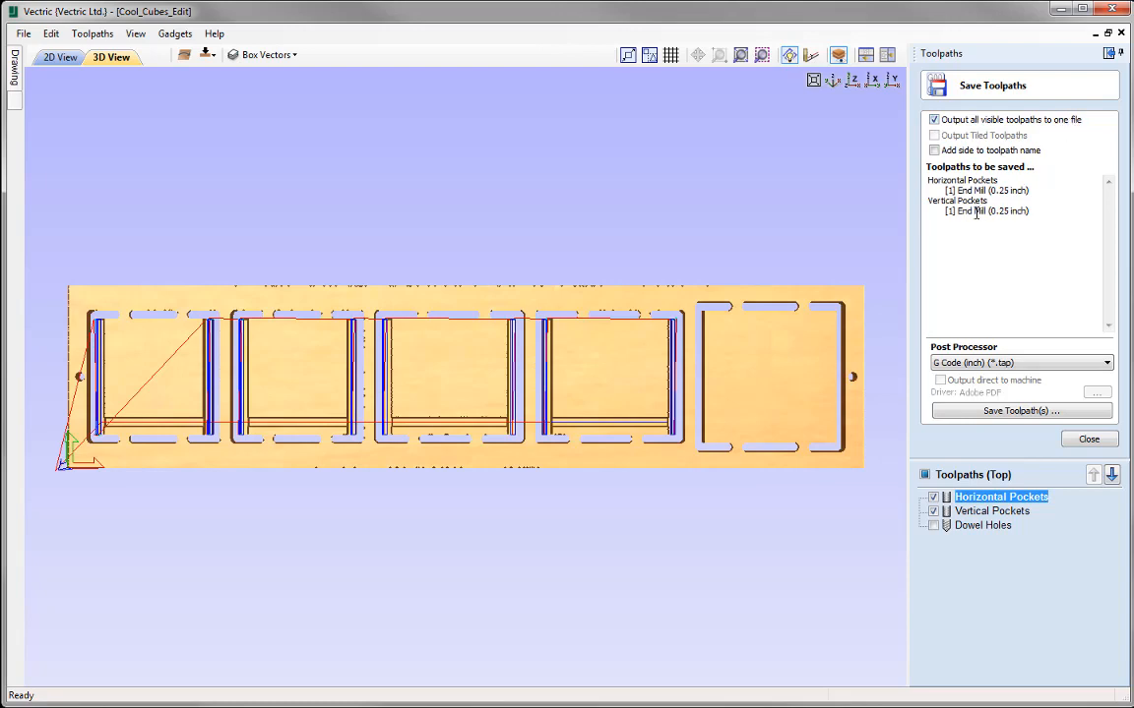
{"action": "left_click", "coordinate": [935, 151]}
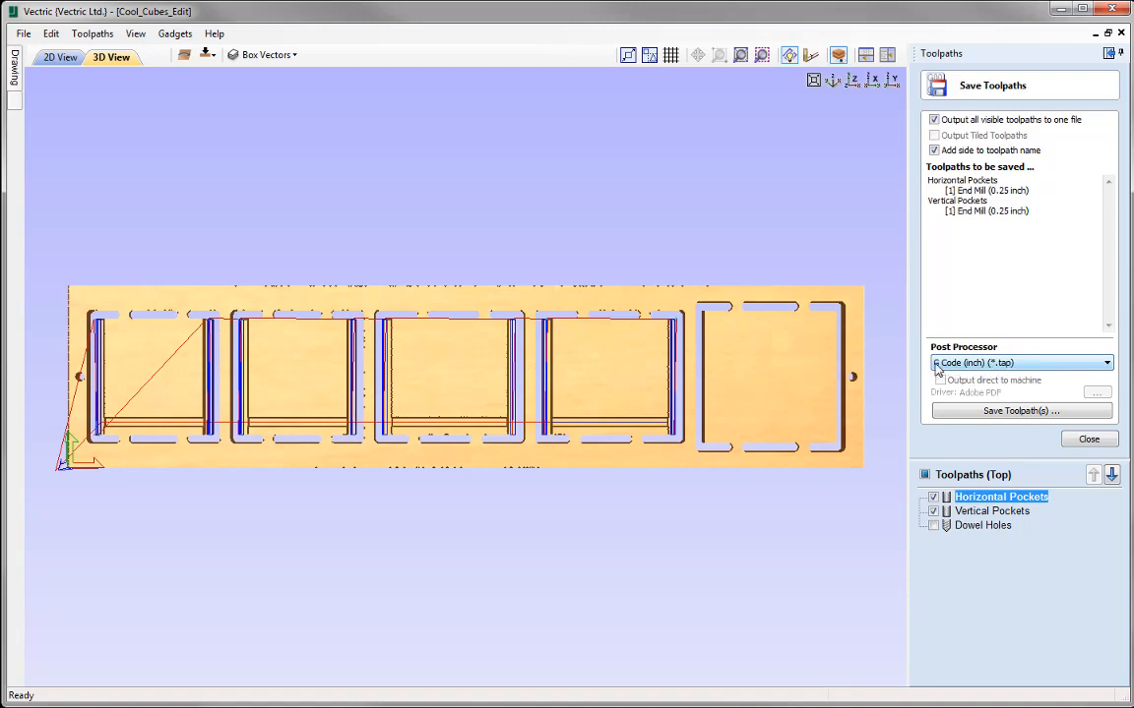
Save the combined top pocket toolpaths as Top_Pockets.tap in the 2-Sided_Machining_Getting_Started_FILES folder.
{"action": "left_click", "coordinate": [1002, 413]}
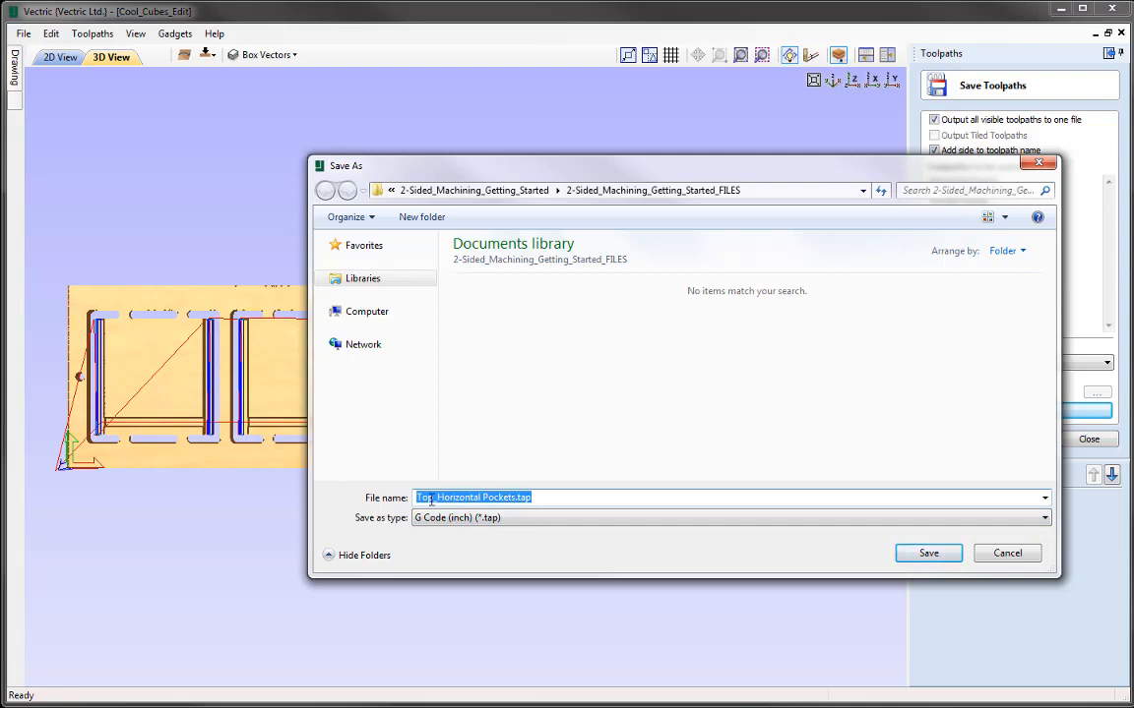
{"action": "left_click", "coordinate": [482, 498]}
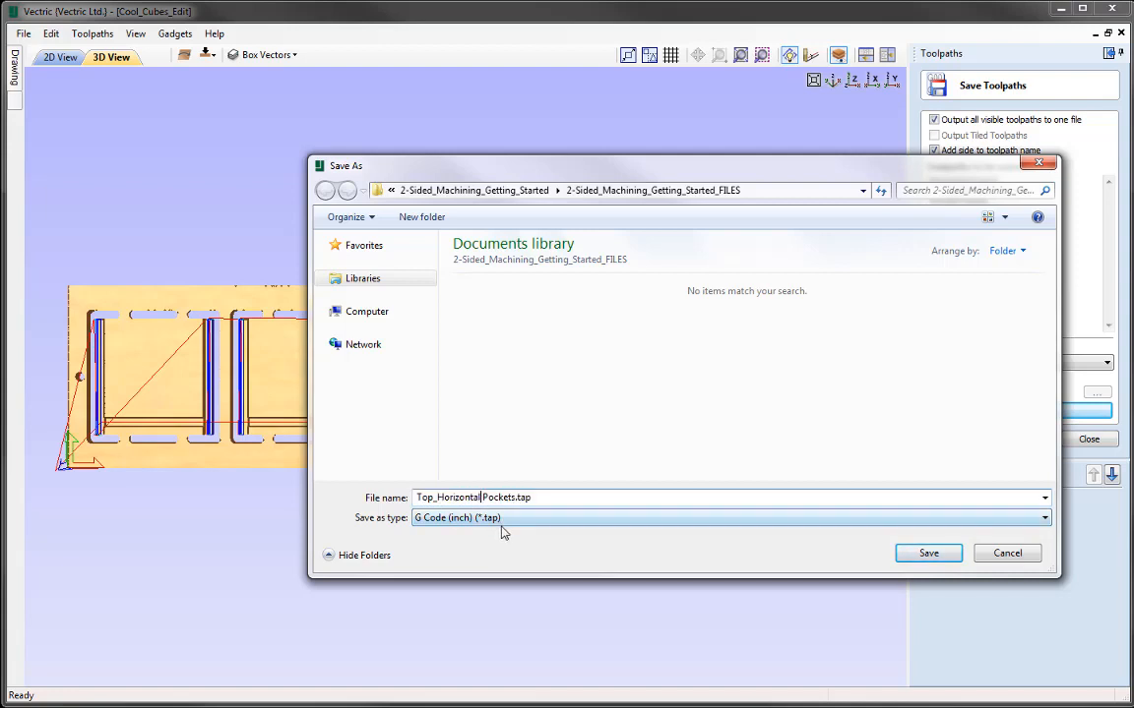
{"action": "key", "text": "BackSpace"}
{"action": "key", "text": "BackSpace"}
{"action": "key", "text": "BackSpace"}
{"action": "key", "text": "BackSpace"}
{"action": "key", "text": "BackSpace"}
{"action": "key", "text": "BackSpace"}
{"action": "key", "text": "BackSpace"}
{"action": "key", "text": "BackSpace"}
{"action": "key", "text": "BackSpace"}
{"action": "key", "text": "BackSpace"}
{"action": "key", "text": "BackSpace"}
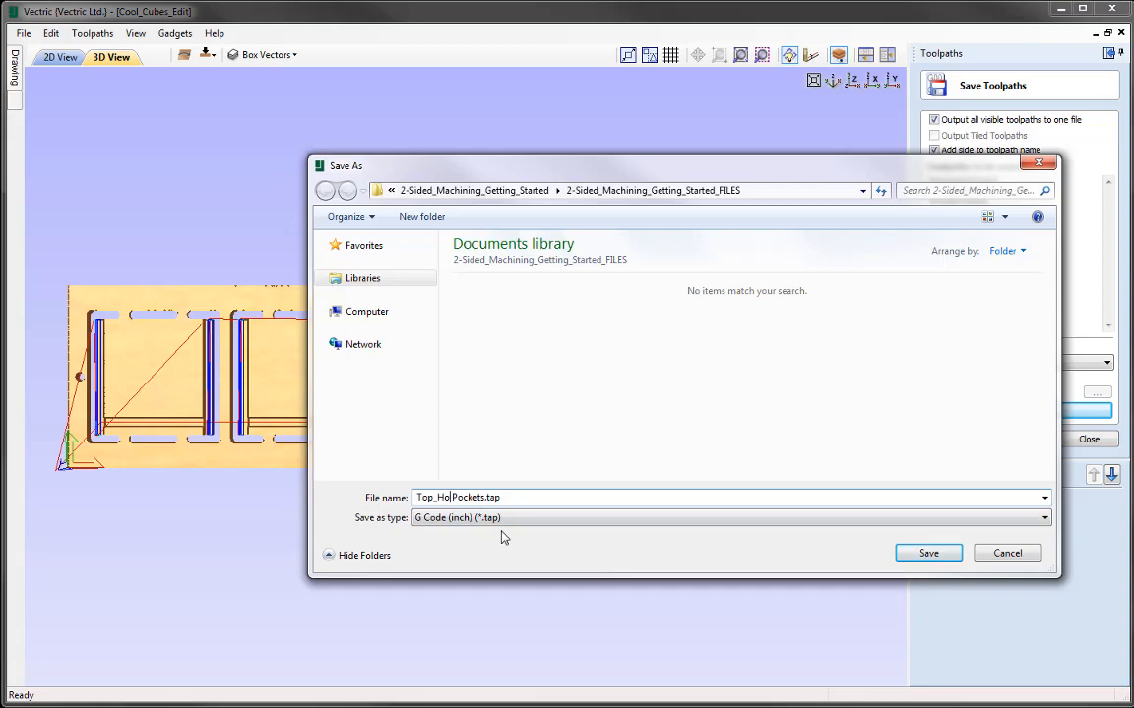
{"action": "key", "text": "BackSpace"}
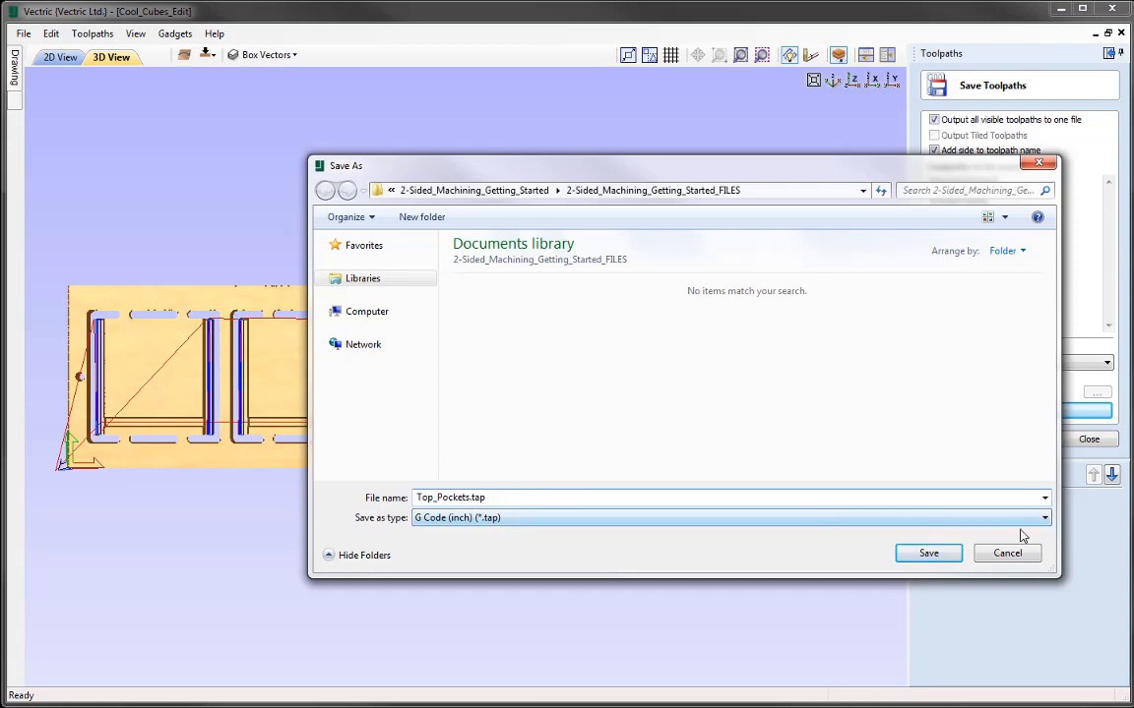
{"action": "left_click", "coordinate": [928, 554]}
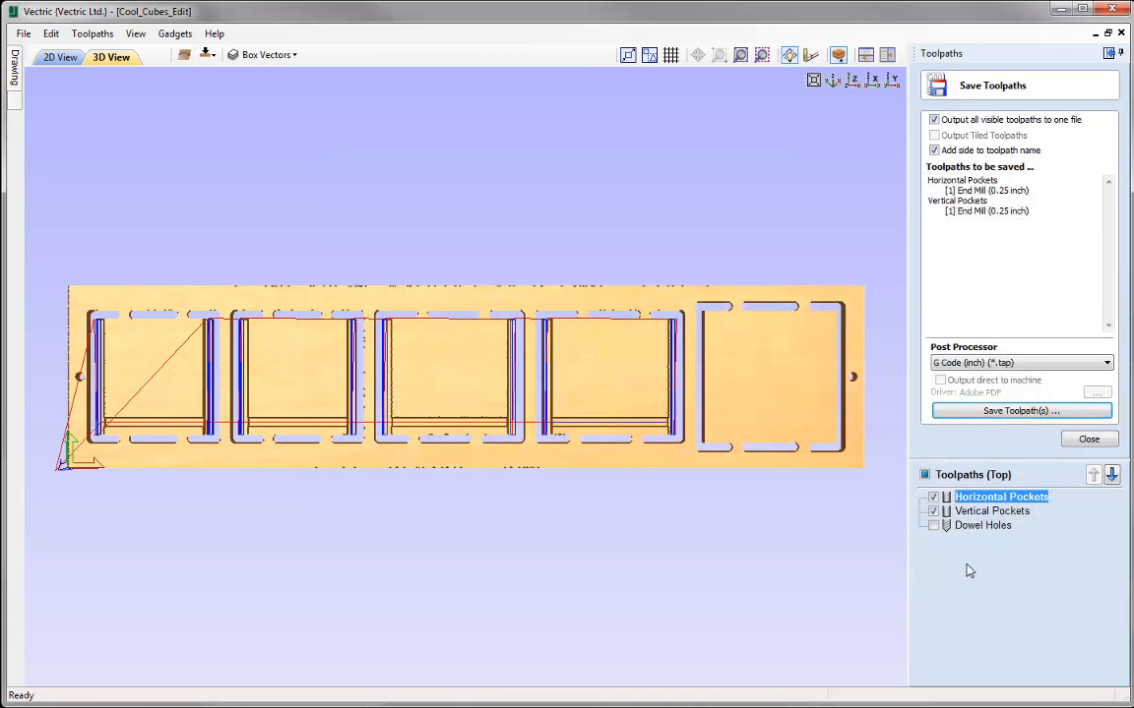
Save only the Dowel Holes toolpath as Top_Dowel Holes.tap and finish saving the top side's toolpaths.
{"action": "left_click", "coordinate": [934, 497]}
{"action": "left_click", "coordinate": [934, 511]}
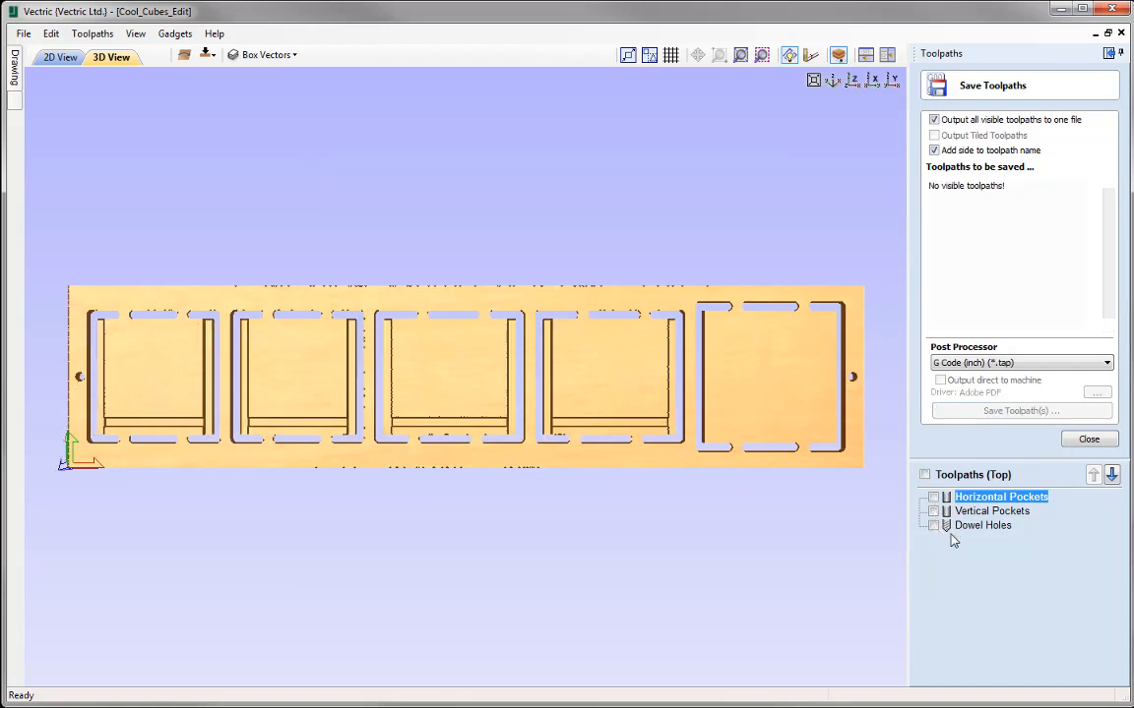
{"action": "left_click", "coordinate": [934, 526]}
{"action": "left_click", "coordinate": [970, 527]}
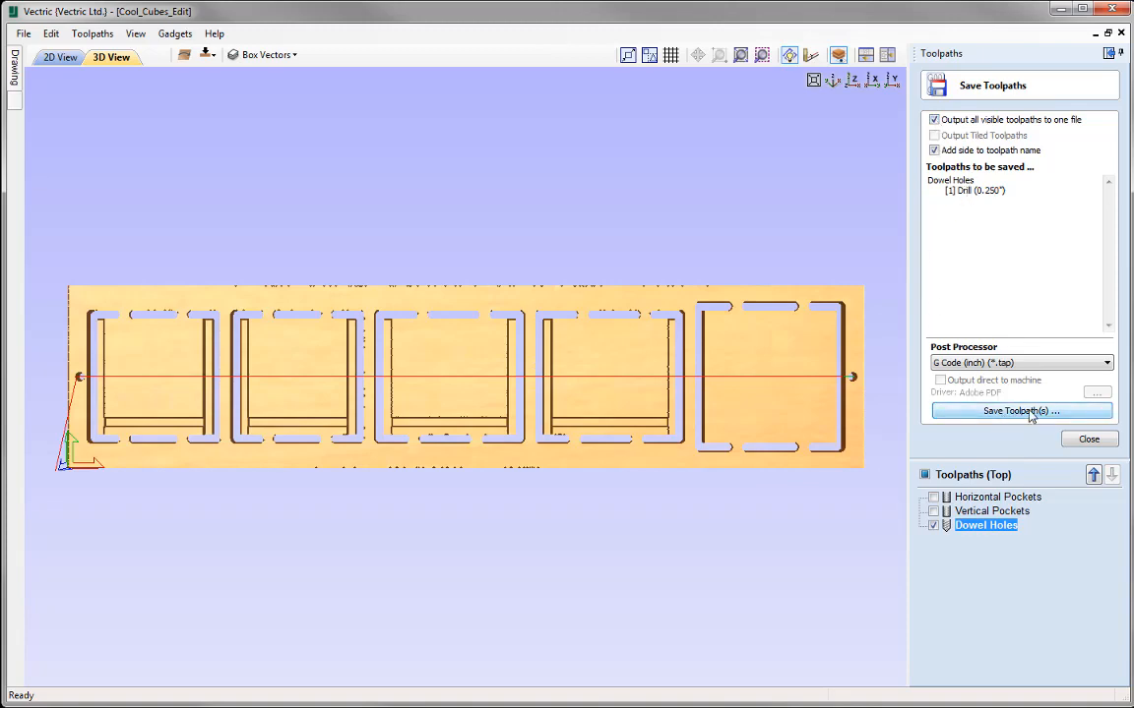
{"action": "left_click", "coordinate": [945, 411]}
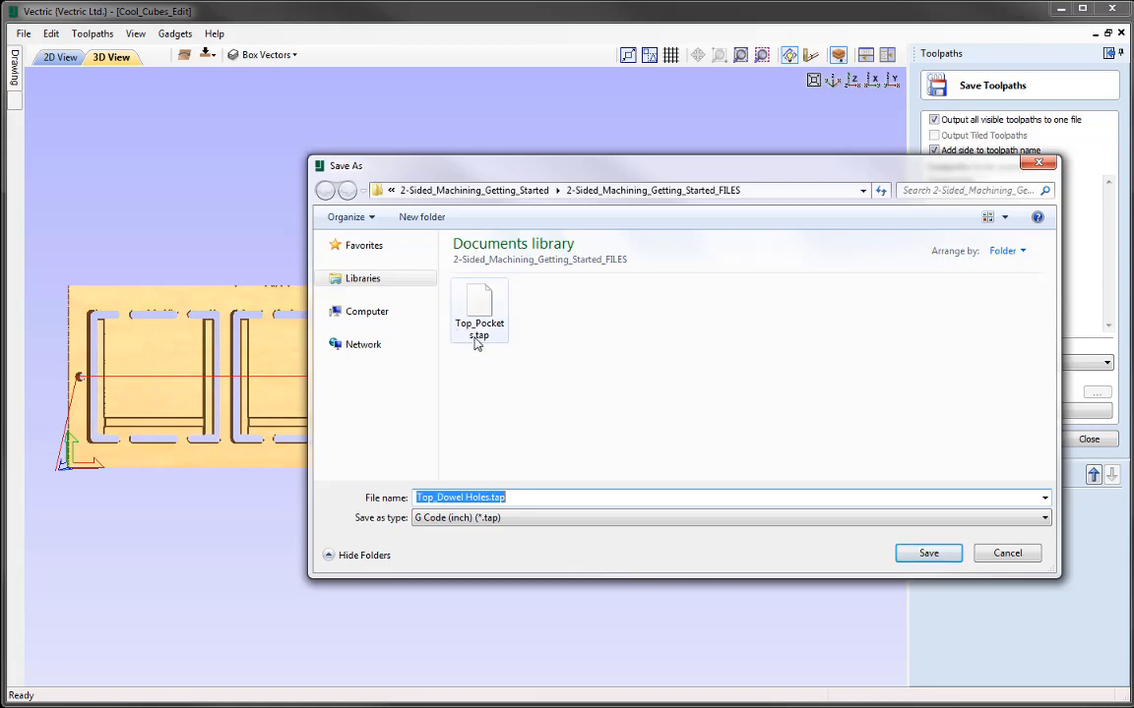
{"action": "left_click", "coordinate": [935, 554]}
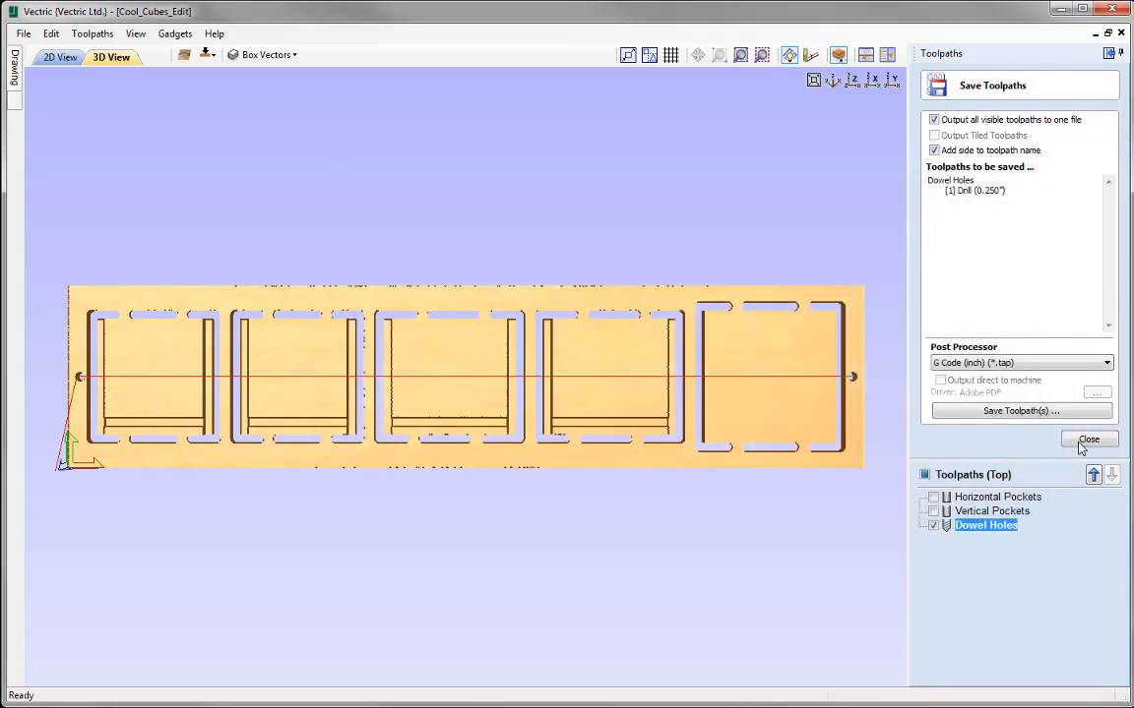
{"action": "left_click", "coordinate": [1087, 445]}
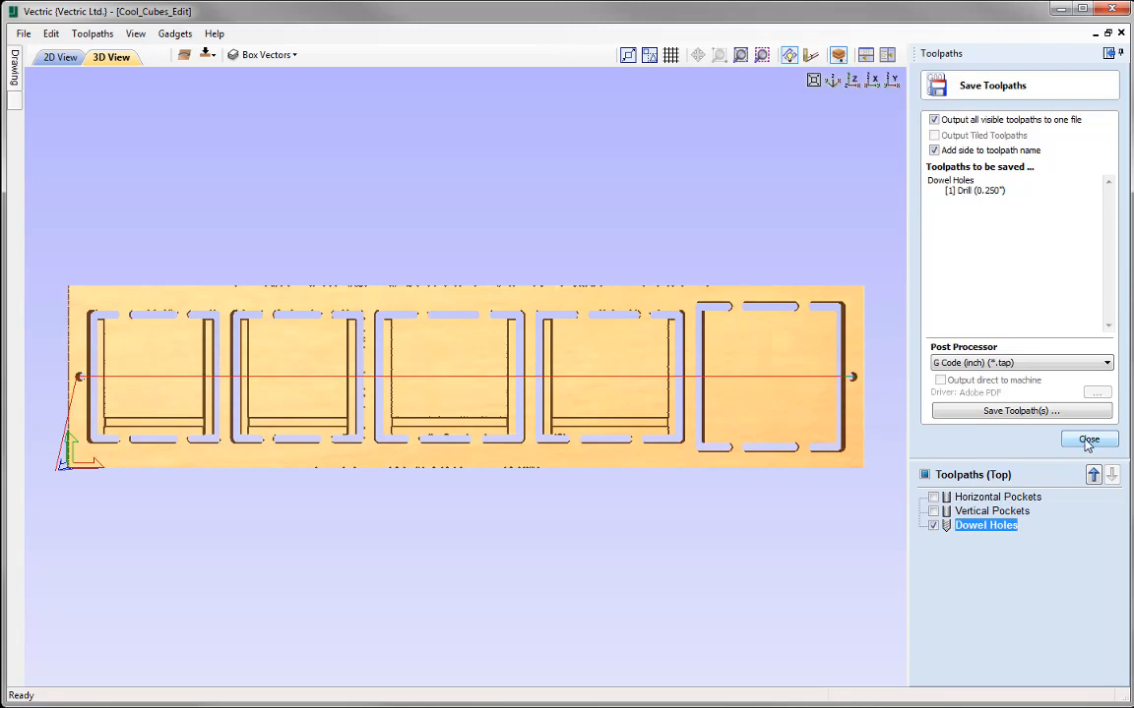
Save the bottom side's Decorative Holes toolpath on its own, with the side in its name, as Bottom_Decorative Holes.tap.
{"action": "left_click", "coordinate": [207, 55]}
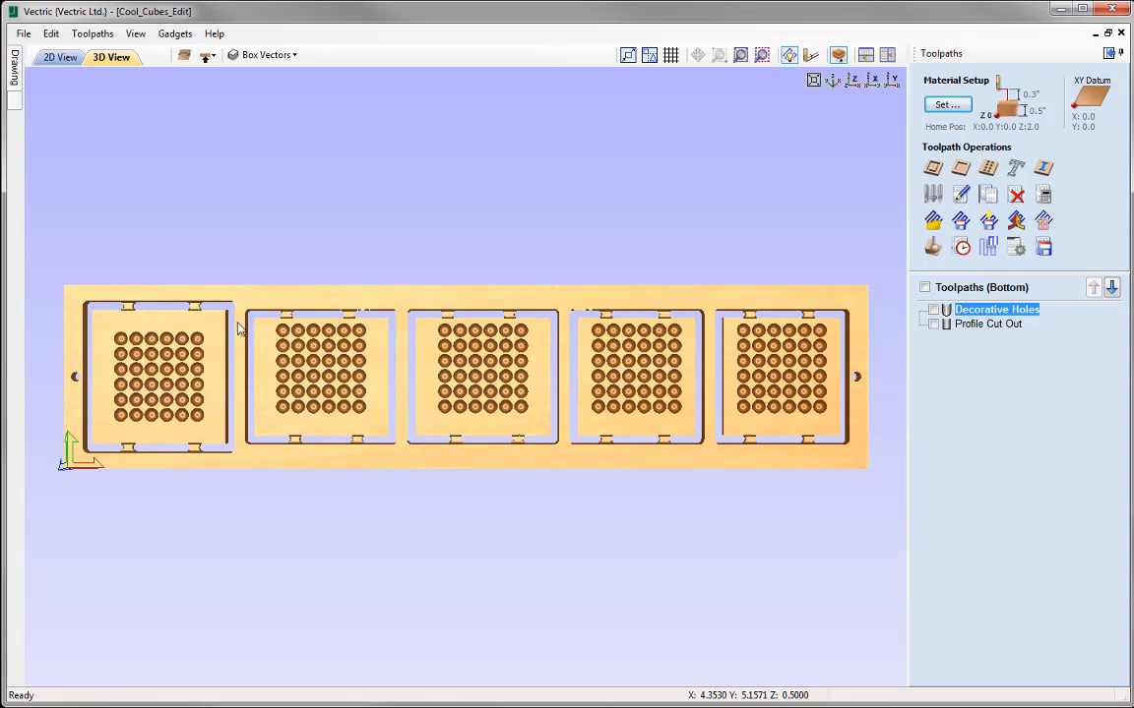
{"action": "left_click", "coordinate": [1043, 247]}
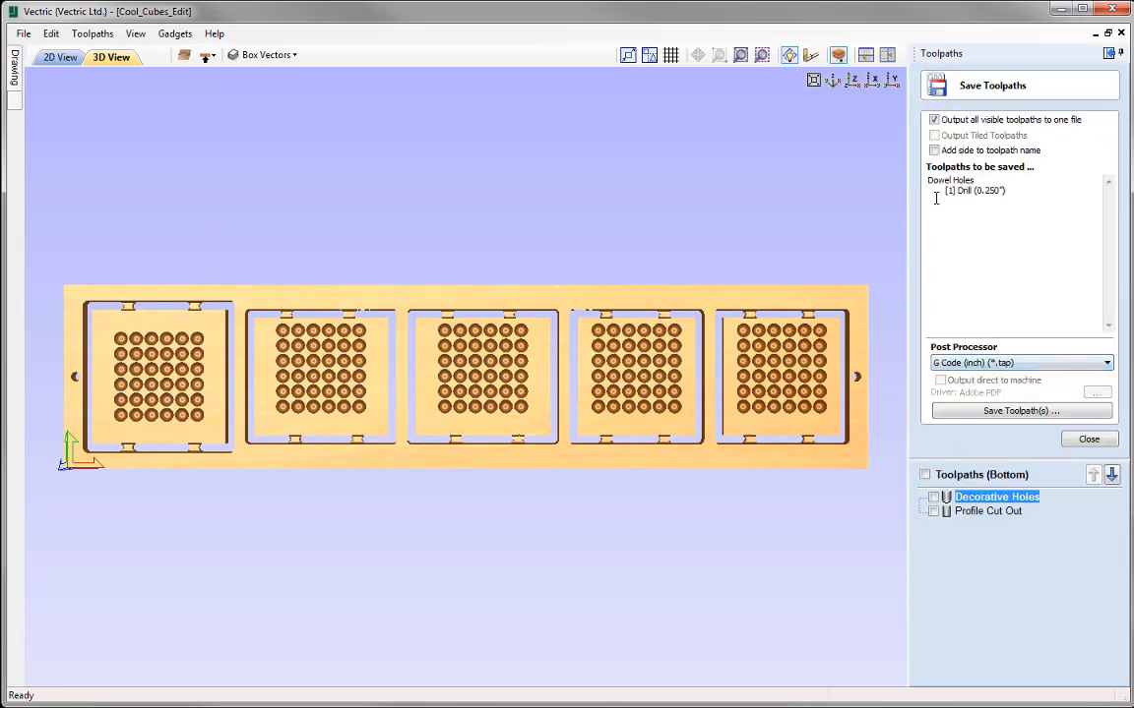
{"action": "left_click", "coordinate": [934, 119]}
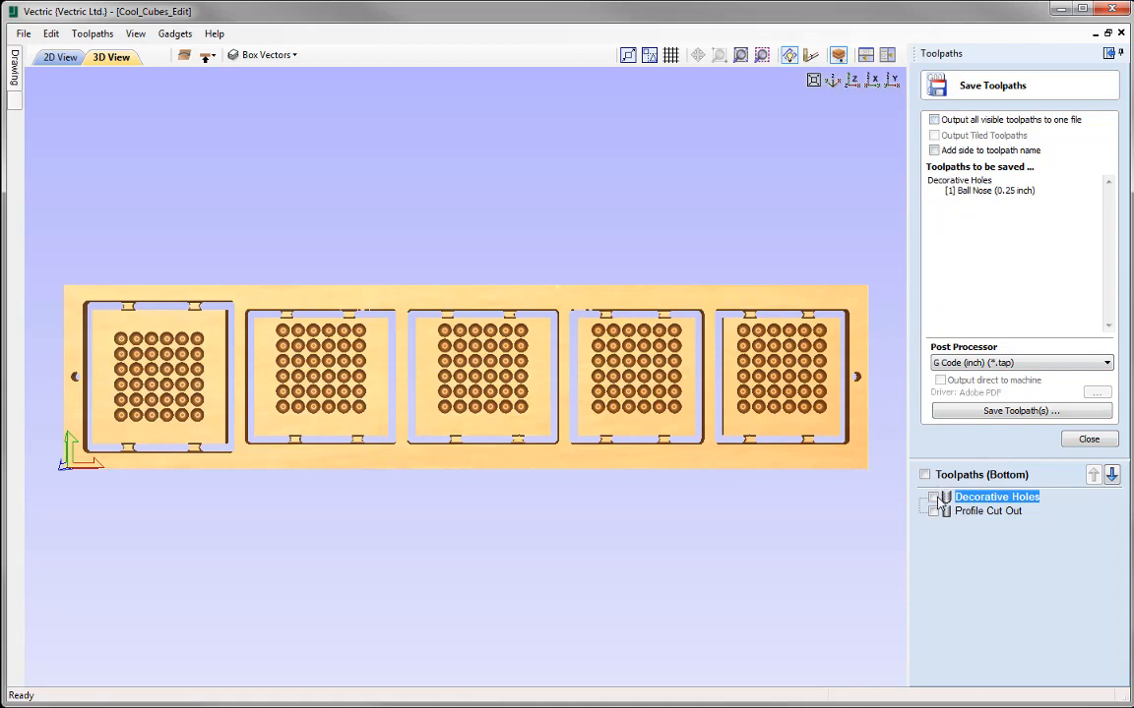
{"action": "left_click", "coordinate": [933, 498]}
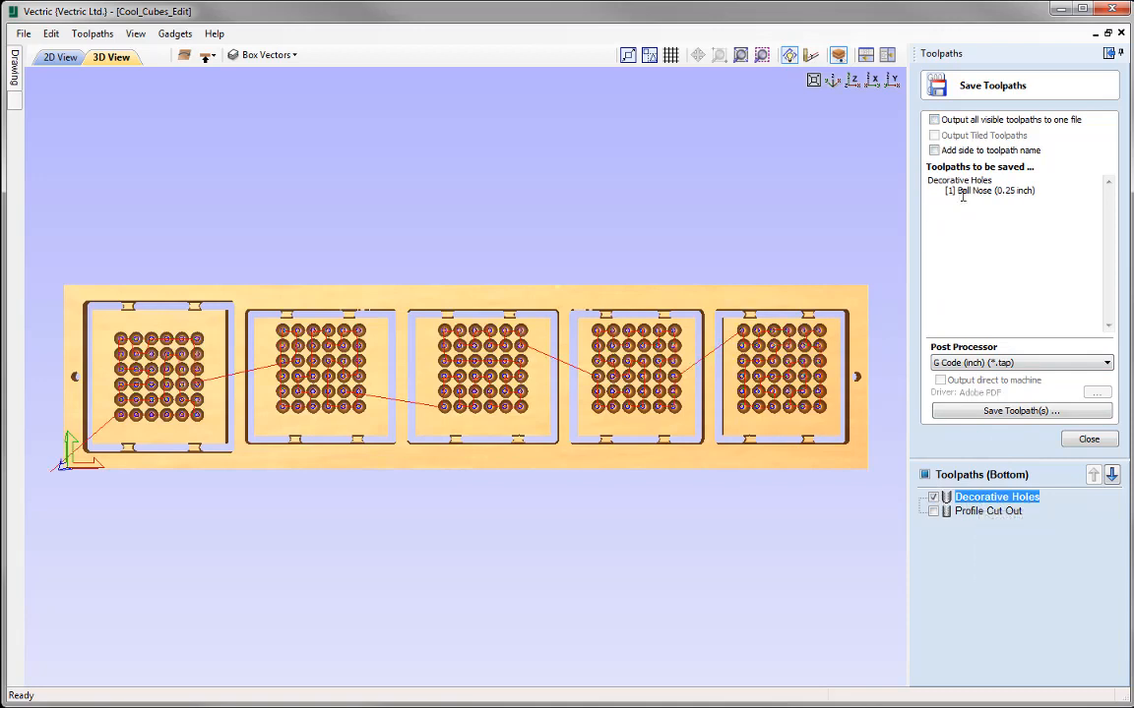
{"action": "left_click", "coordinate": [934, 150]}
{"action": "left_click", "coordinate": [1028, 411]}
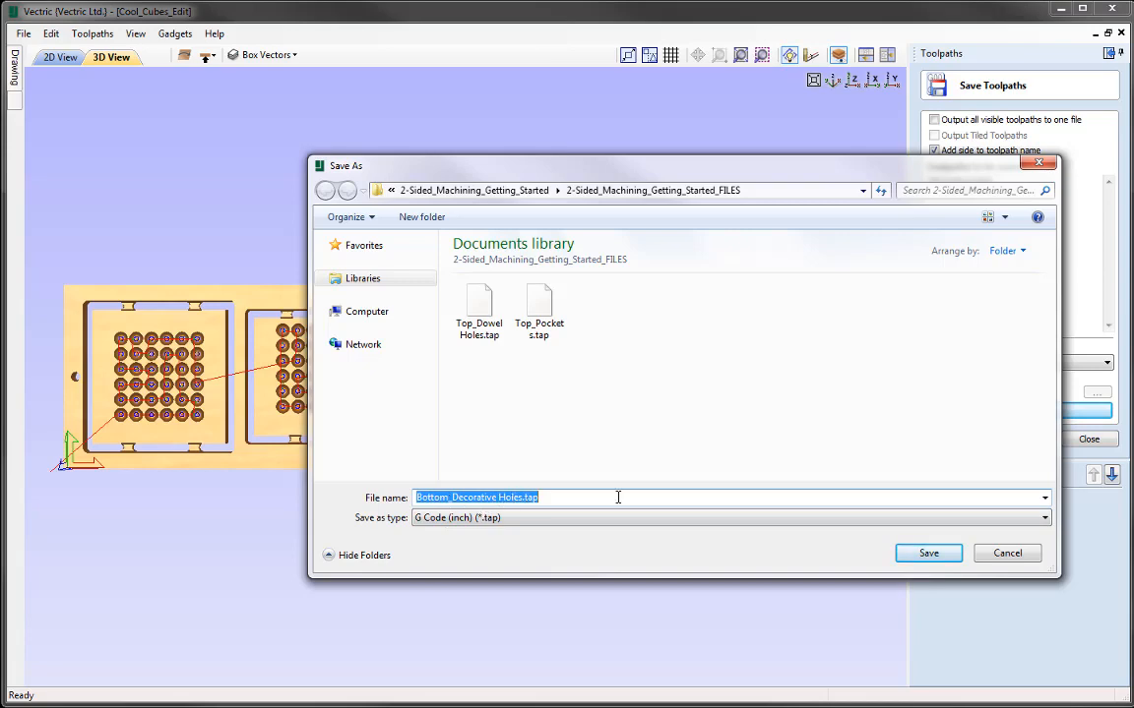
{"action": "left_click", "coordinate": [937, 554]}
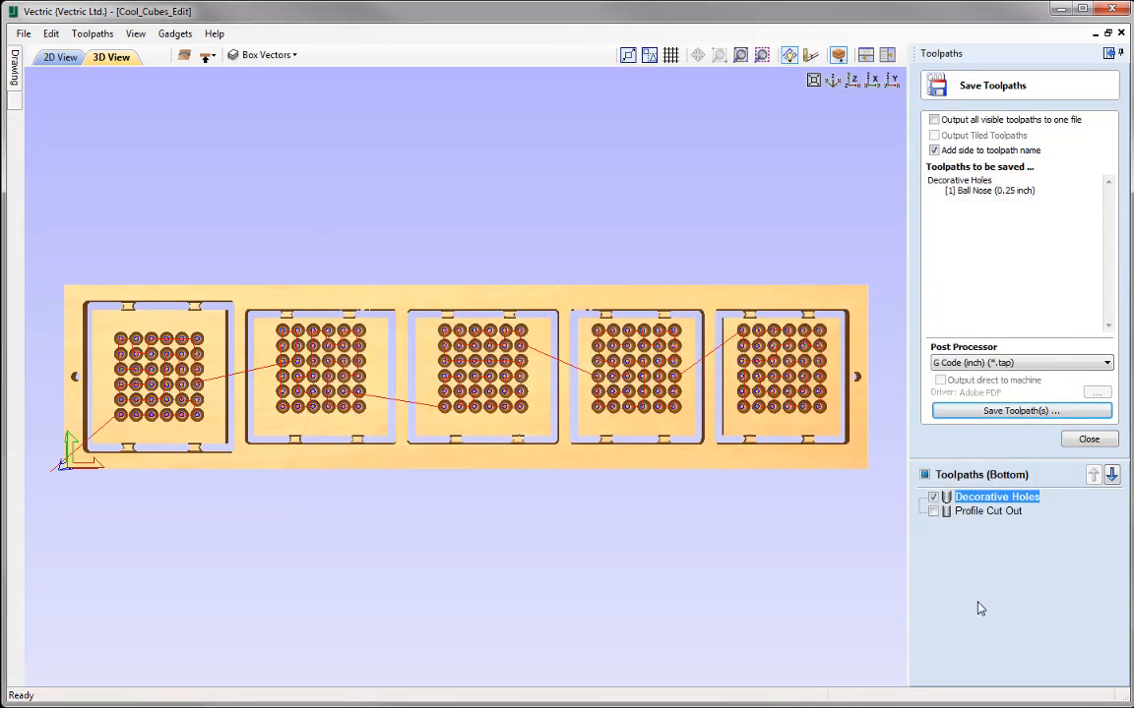
Save the Profile Cut Out toolpath as Bottom_Profile Cut Out.tap and finish saving the bottom side's toolpaths.
{"action": "left_click", "coordinate": [982, 514]}
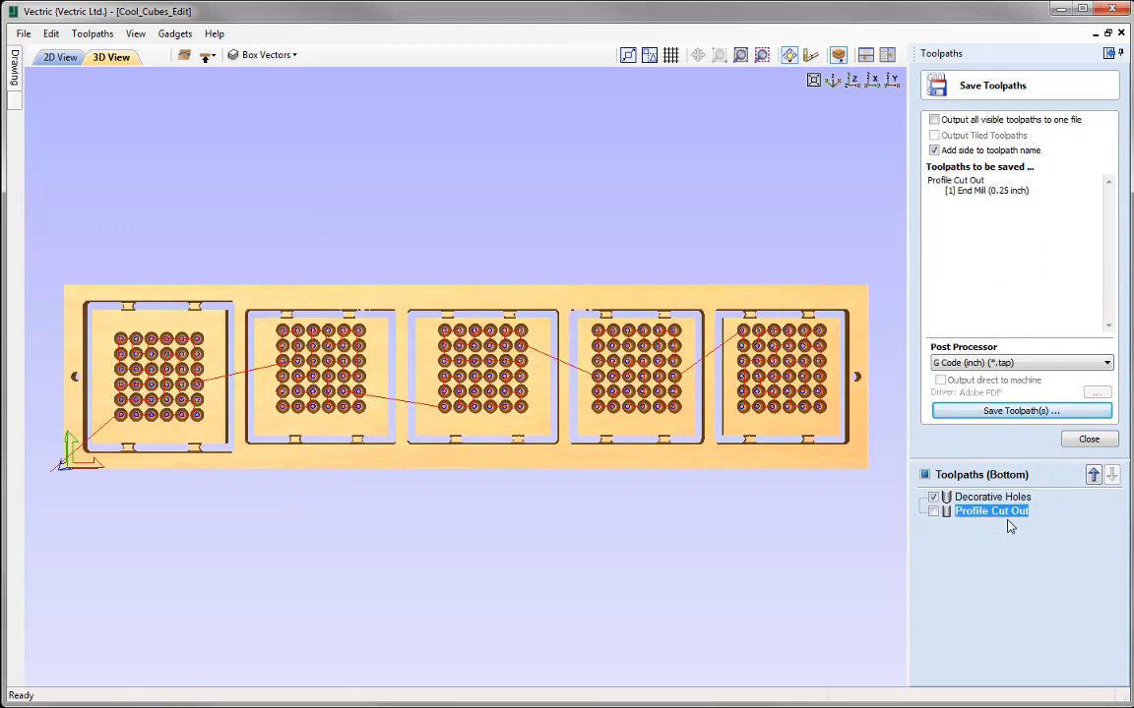
{"action": "left_click", "coordinate": [1023, 412]}
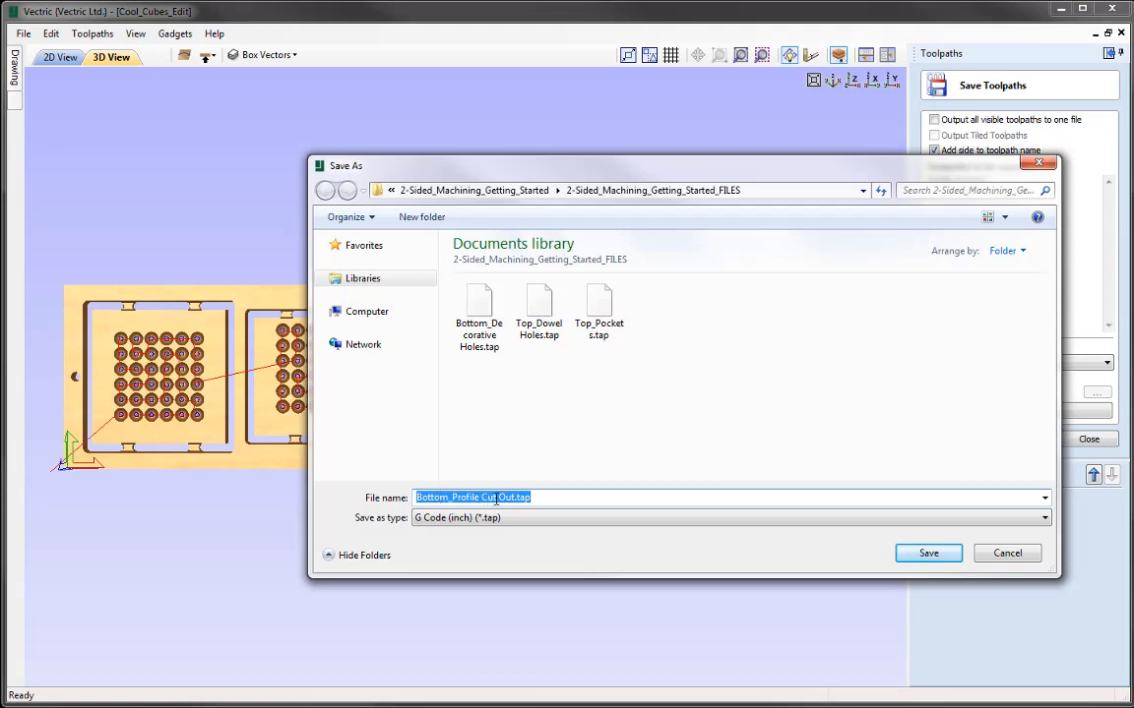
{"action": "left_click", "coordinate": [928, 554]}
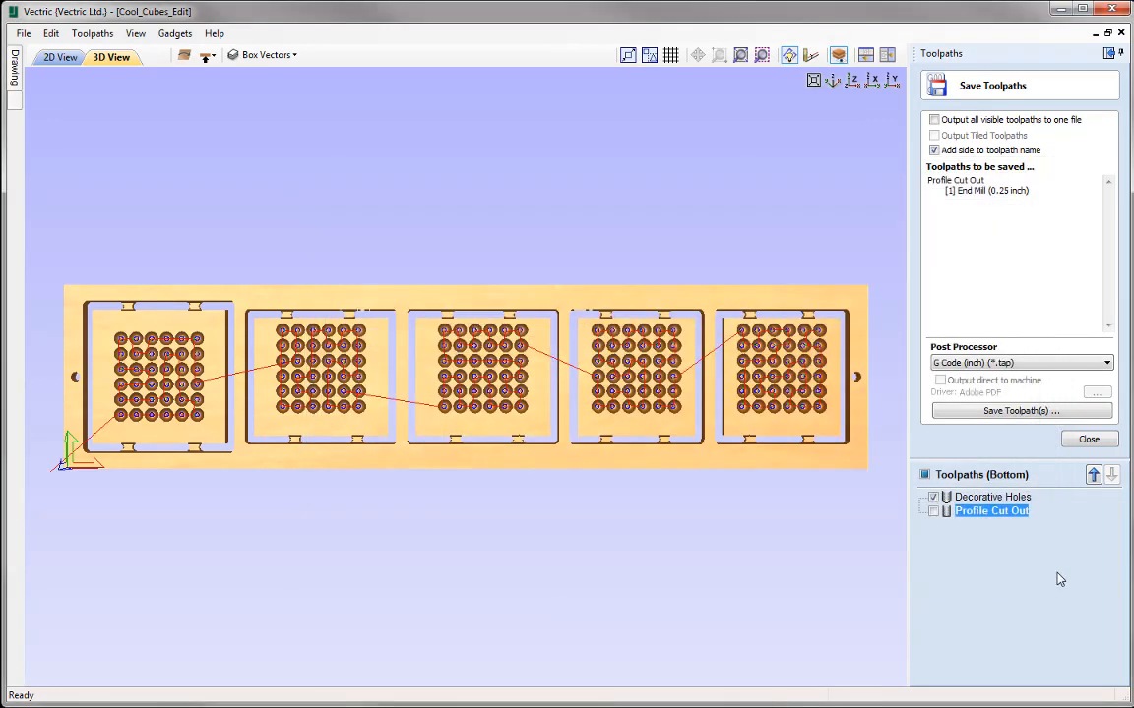
{"action": "left_click", "coordinate": [1087, 439]}
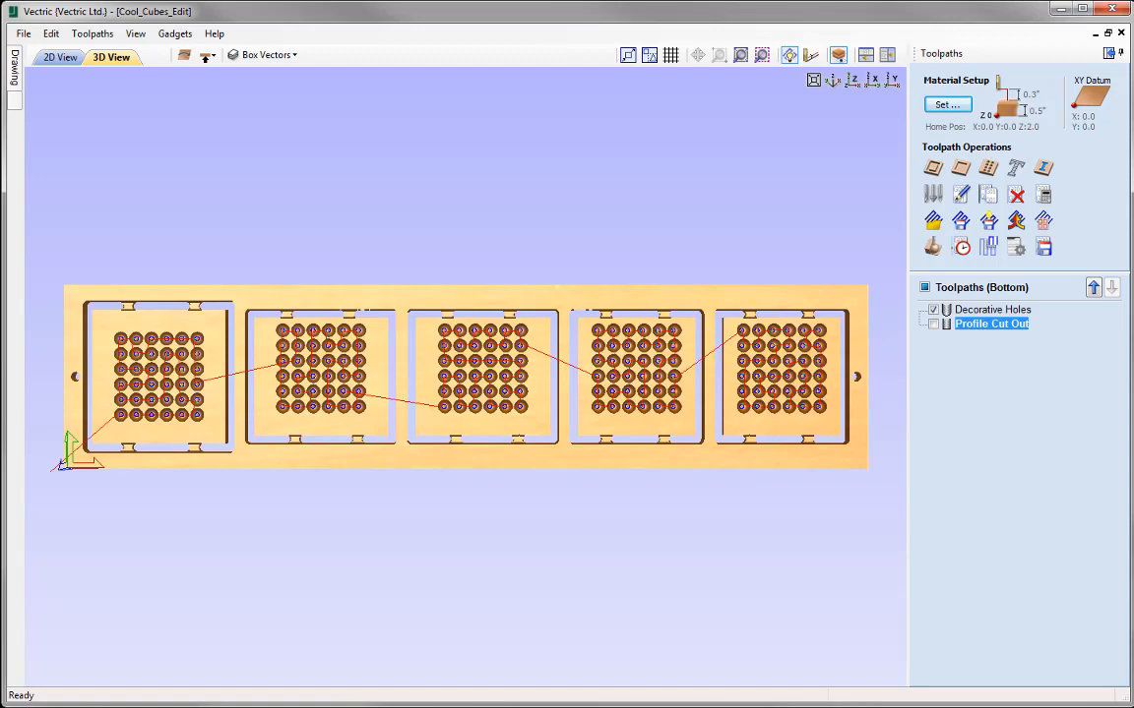
Save an HTML job summary for the bottom side and another for the top side, each under the file name Cool_Cubes_Edit_Summary.html.
{"action": "left_click", "coordinate": [1020, 252]}
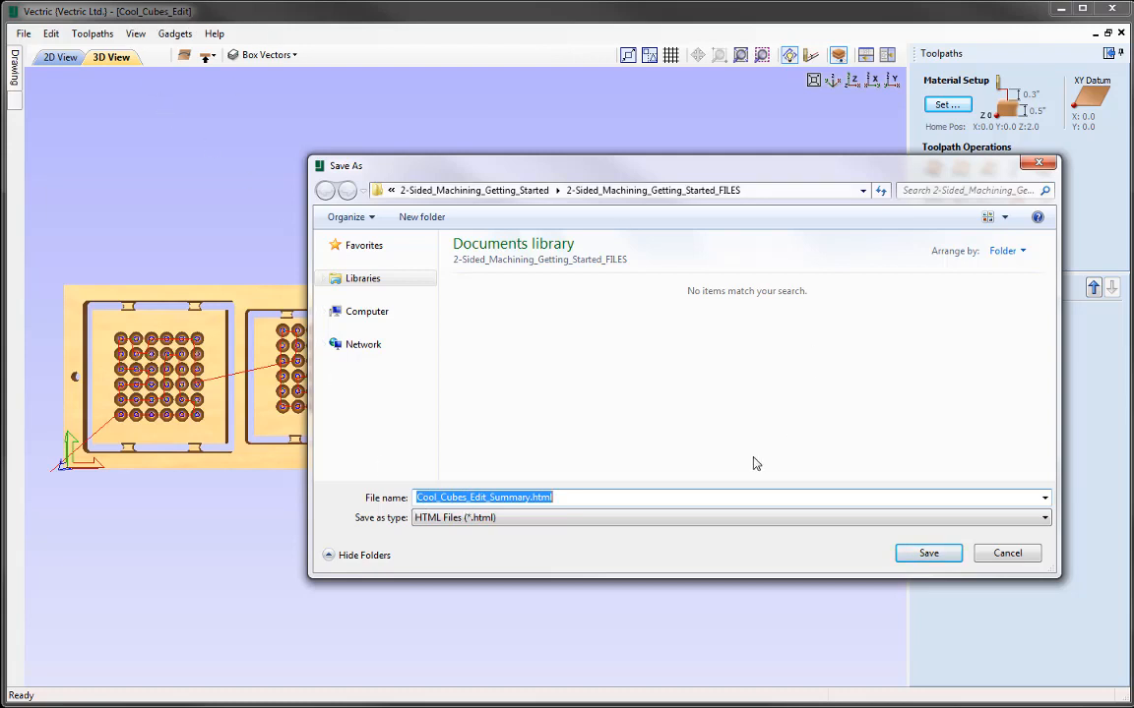
{"action": "left_click", "coordinate": [928, 554]}
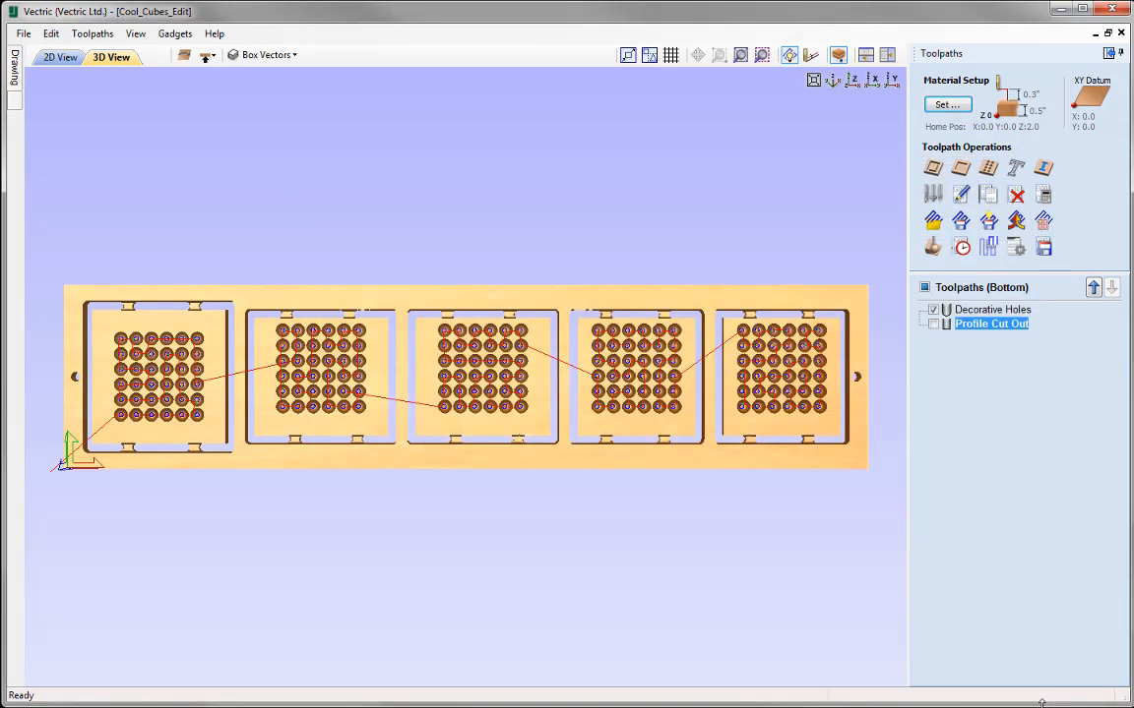
{"action": "left_click", "coordinate": [207, 54]}
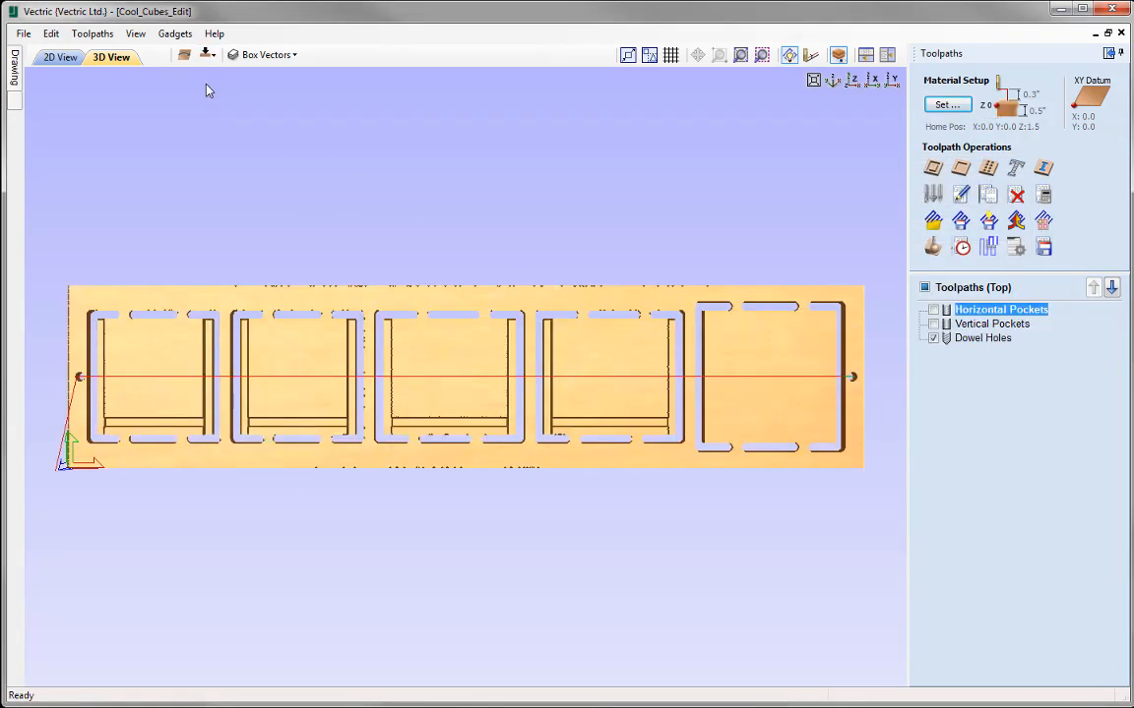
{"action": "left_click", "coordinate": [1017, 250]}
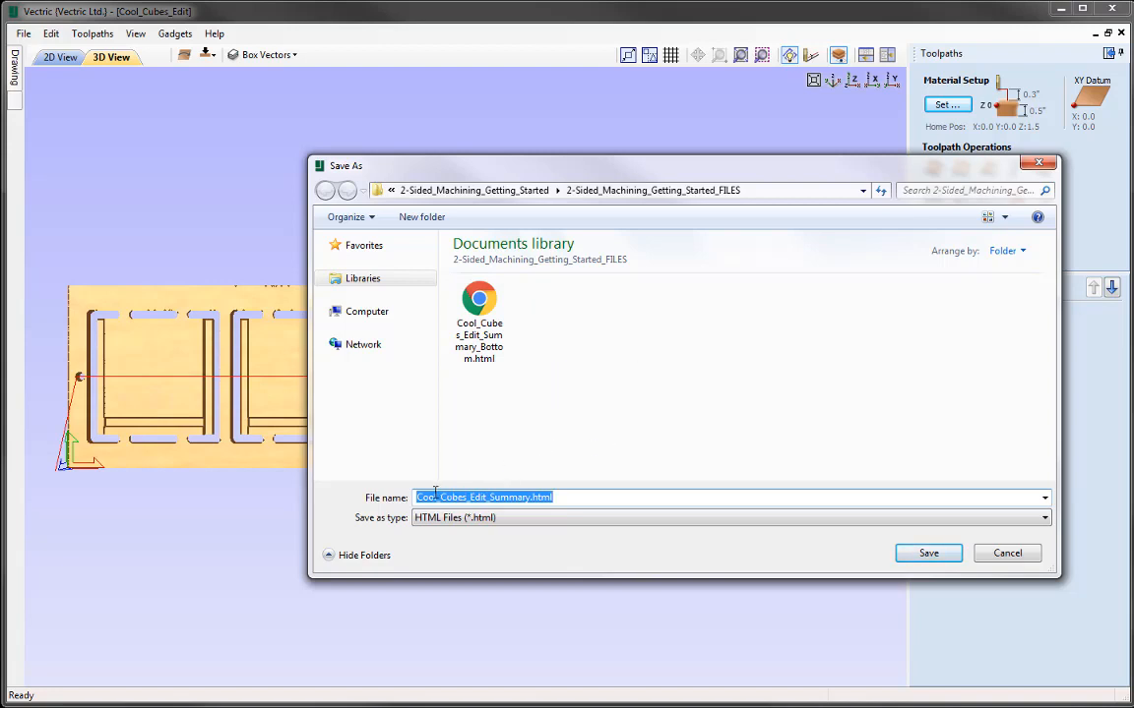
{"action": "left_click", "coordinate": [924, 555]}
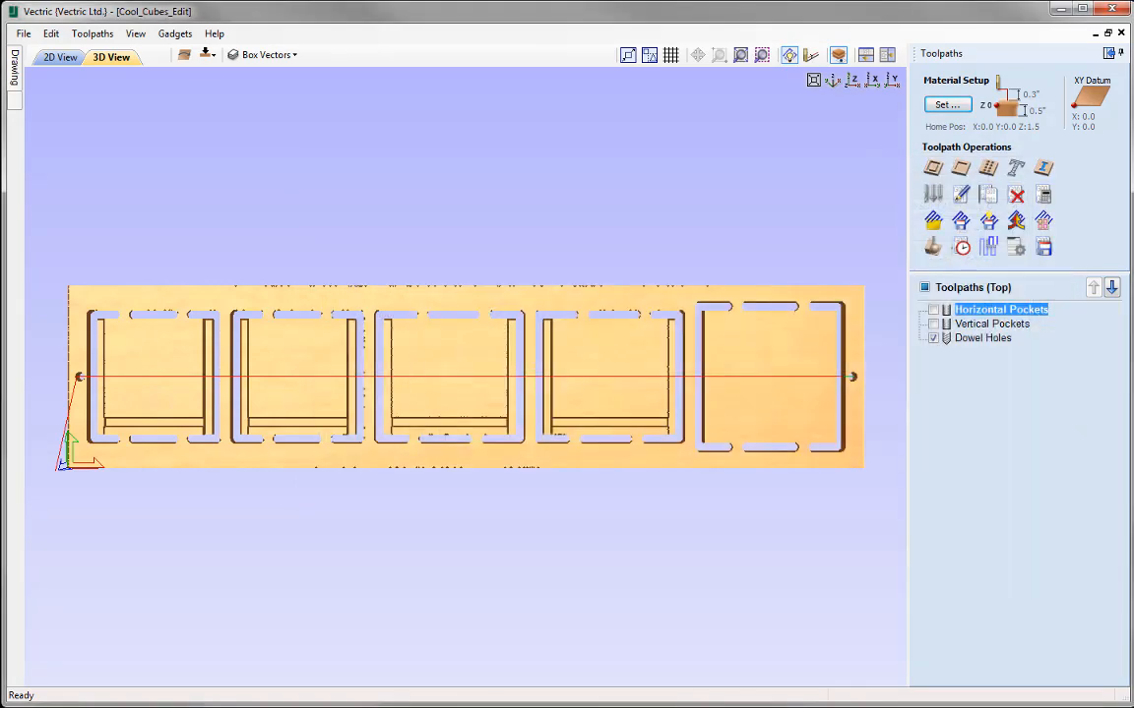
Switch to the folder with the saved files and review the top side's job setup sheet, Cool_Cubes_Edit_Summary_Top.html, from layout to toolpath details.
{"action": "key", "text": "alt+Tab"}
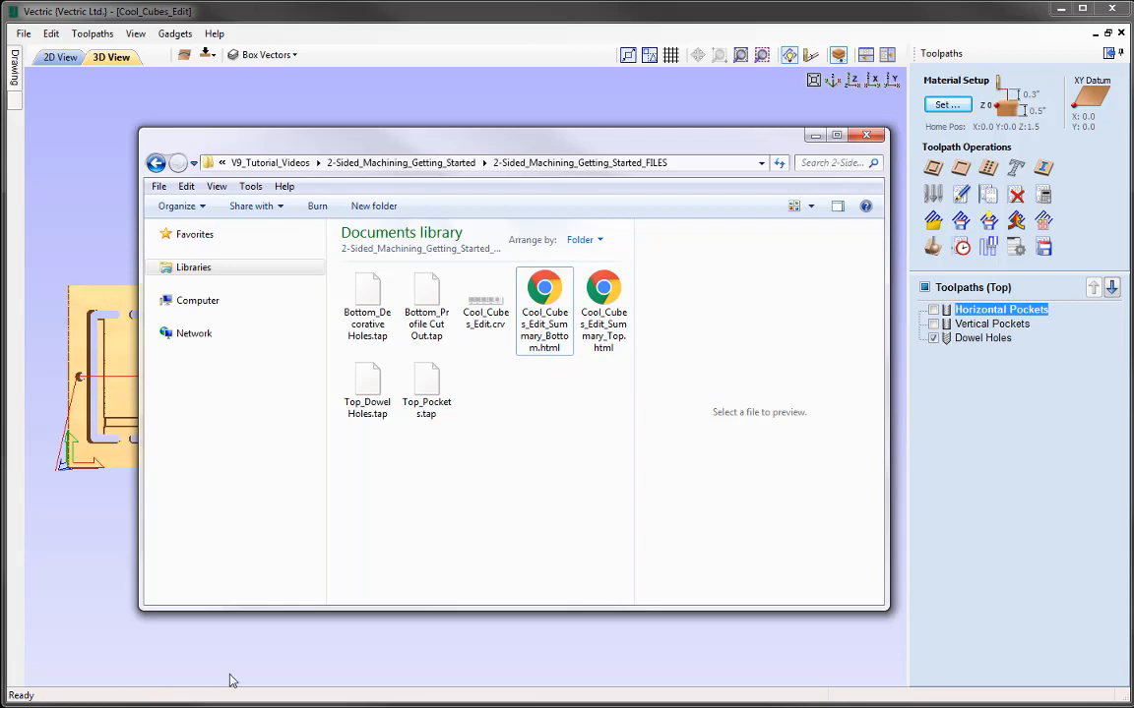
{"action": "left_click", "coordinate": [608, 313]}
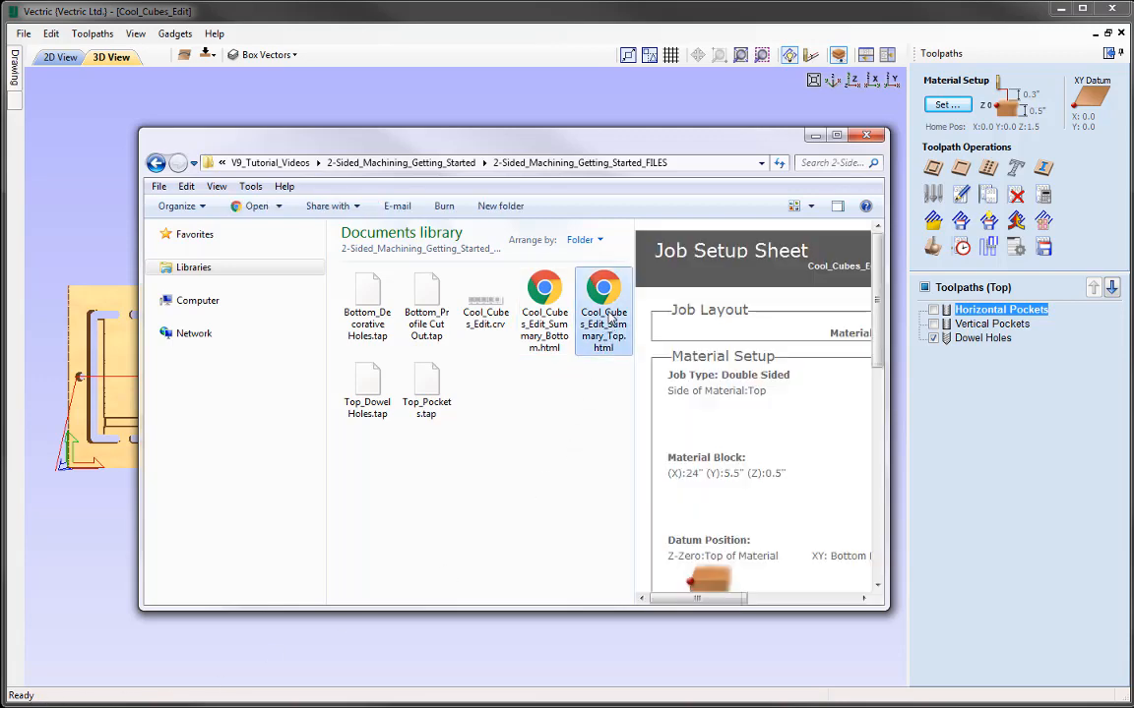
{"action": "double_click", "coordinate": [610, 317]}
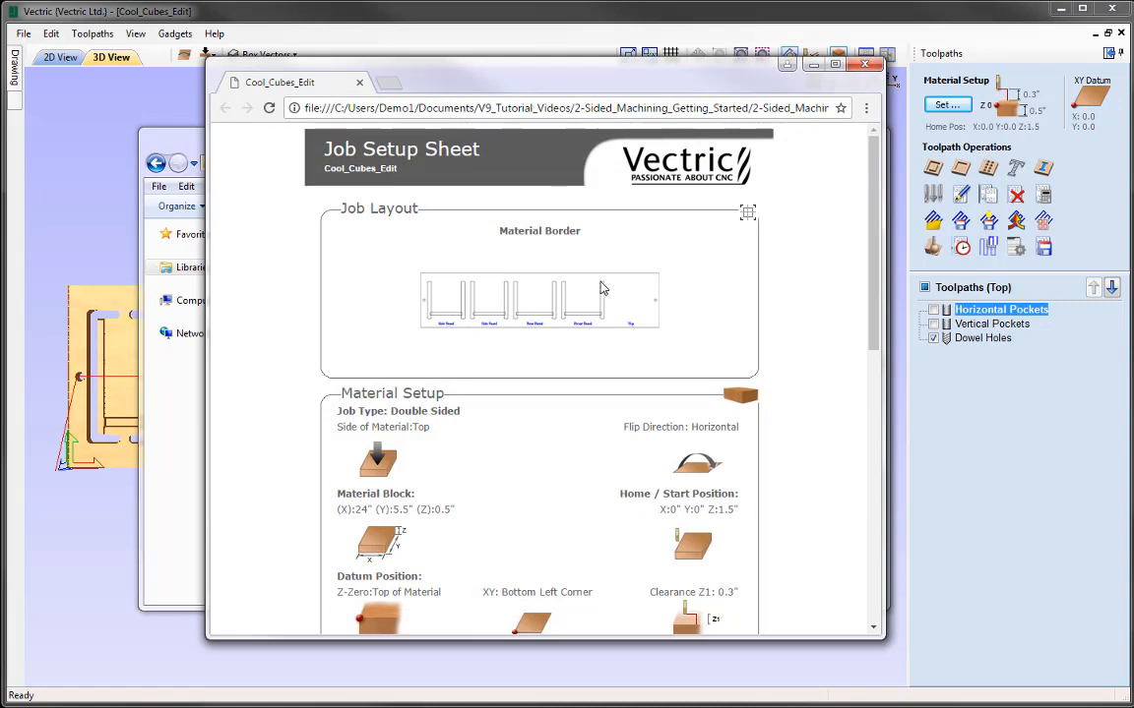
{"action": "scroll", "coordinate": [872, 307], "scroll_direction": "down", "scroll_amount": 2}
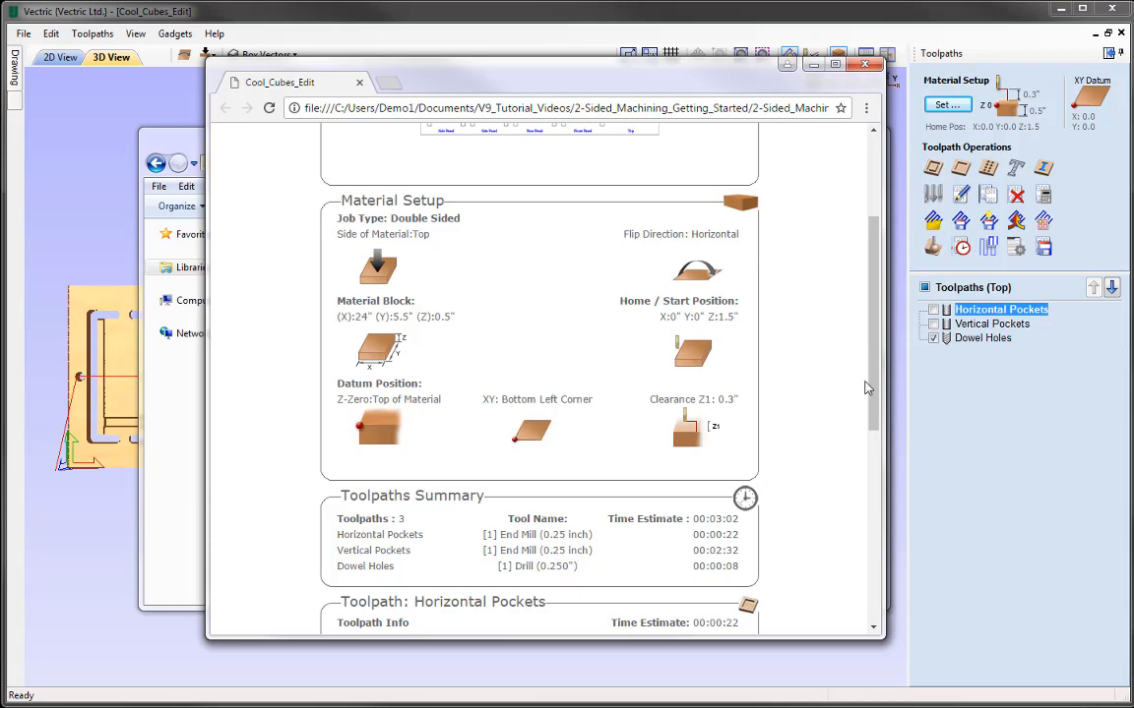
{"action": "left_click_drag", "start_coordinate": [876, 394], "coordinate": [878, 588]}
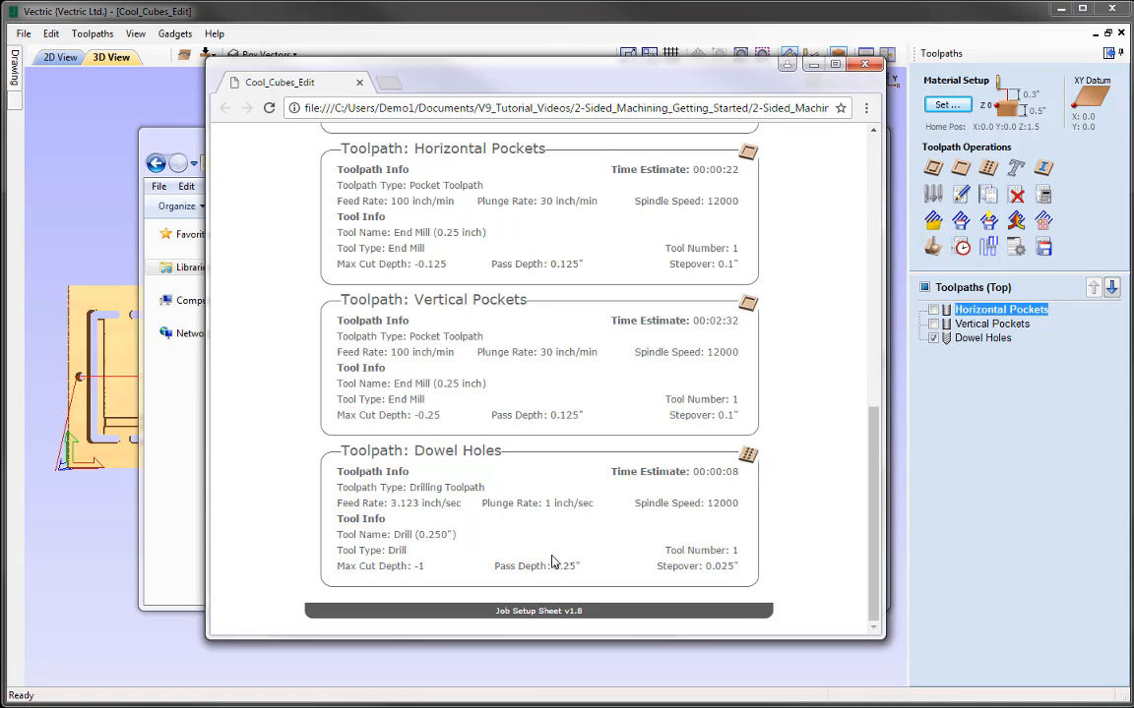
{"action": "scroll", "coordinate": [783, 447], "scroll_direction": "up", "scroll_amount": 6}
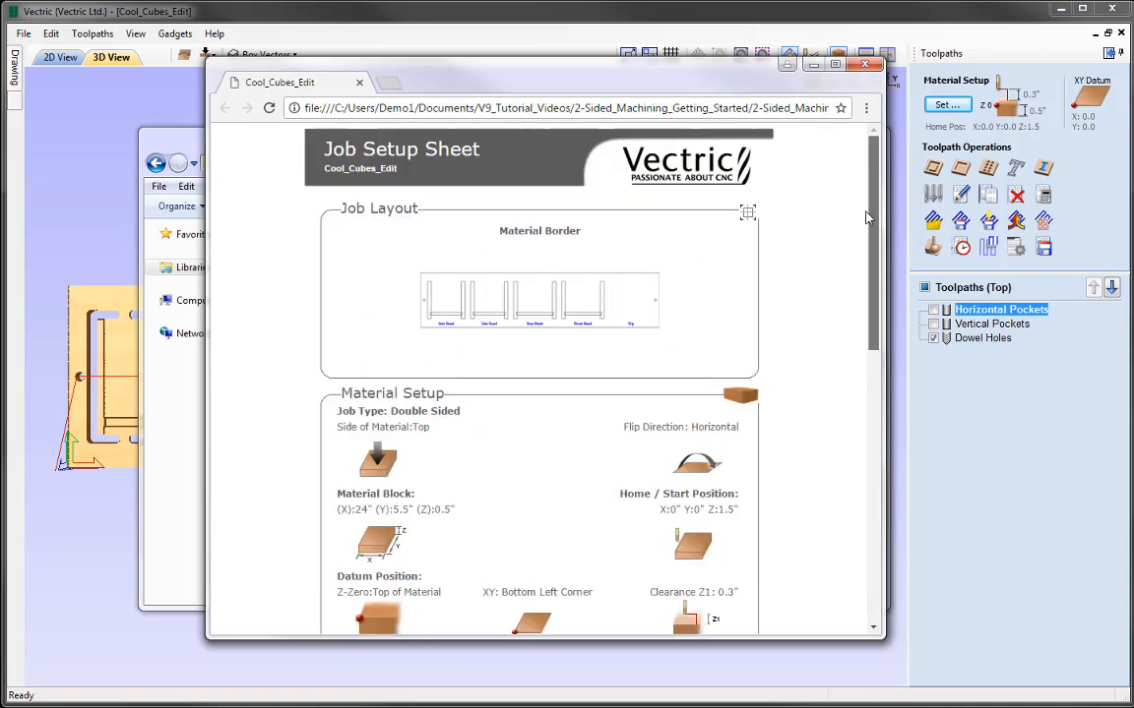
{"action": "left_click", "coordinate": [861, 67]}
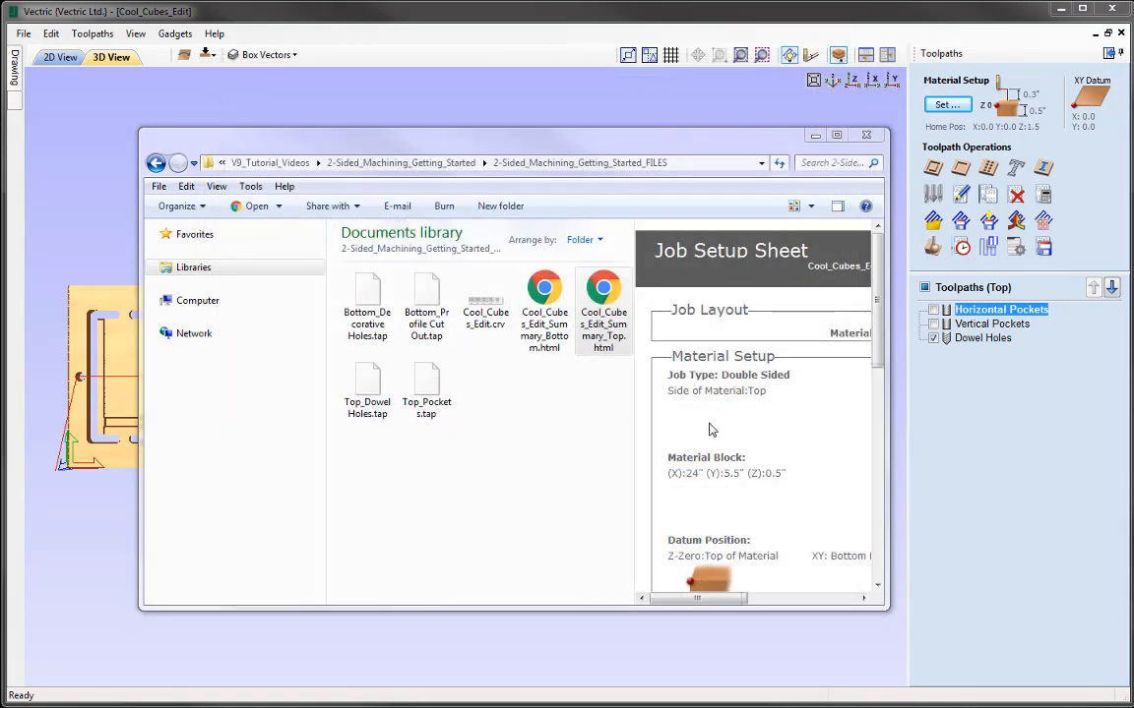
Review the bottom side's job setup sheet, Cool_Cubes_Edit_Summary_Bottom.html, including material setup and toolpath details, and return to the Vectric job.
{"action": "double_click", "coordinate": [546, 297]}
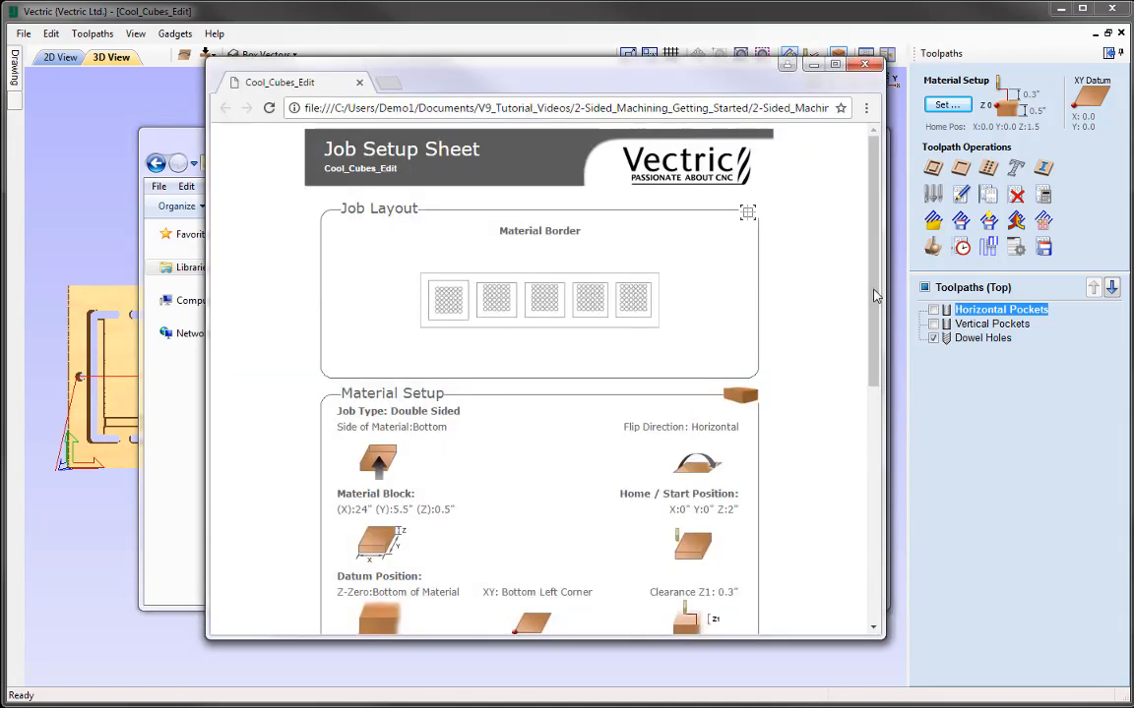
{"action": "scroll", "coordinate": [870, 295], "scroll_direction": "down", "scroll_amount": 3}
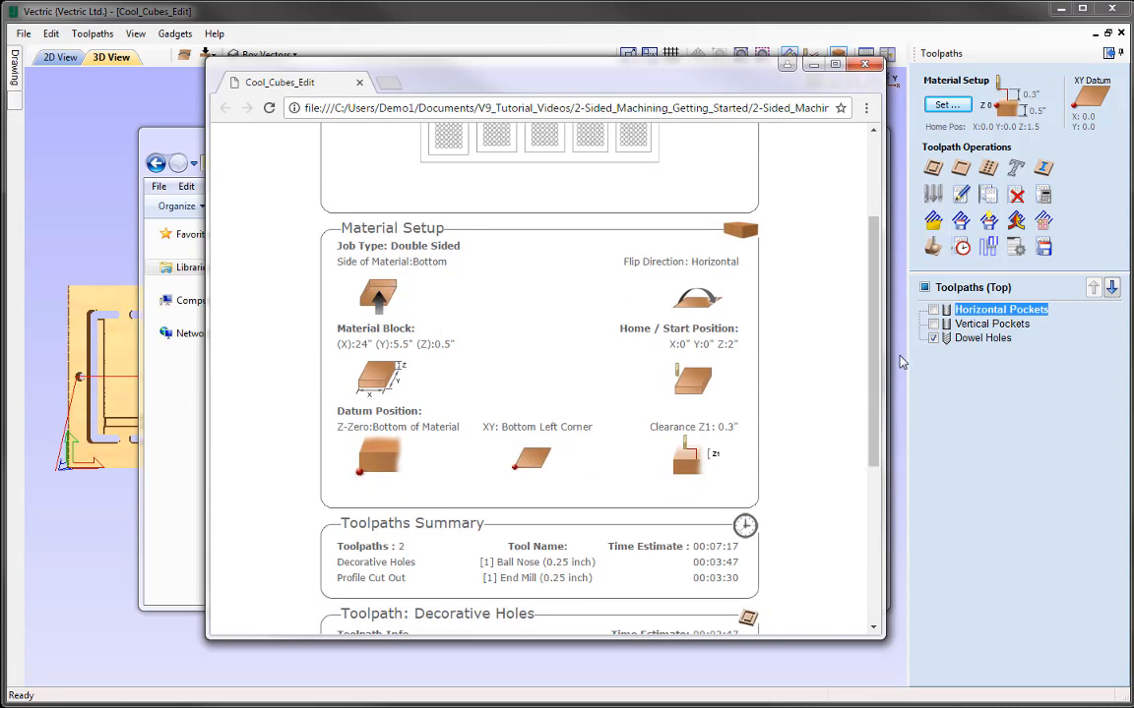
{"action": "scroll", "coordinate": [551, 394], "scroll_direction": "down", "scroll_amount": 3}
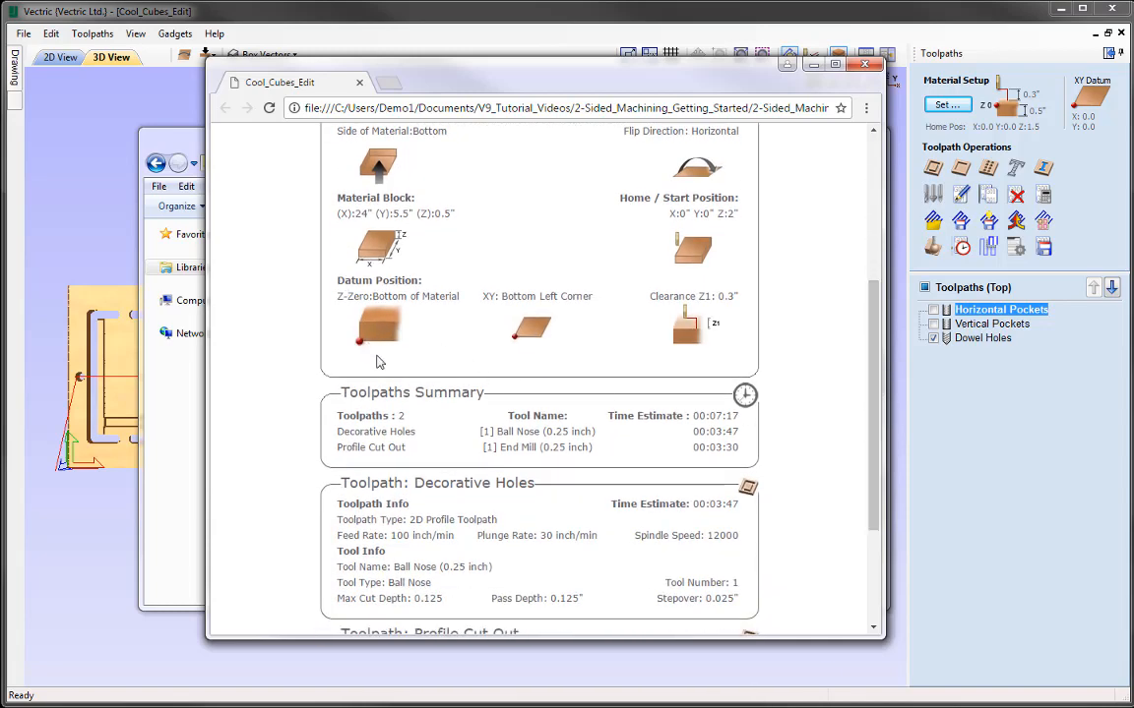
{"action": "scroll", "coordinate": [414, 345], "scroll_direction": "down", "scroll_amount": 3}
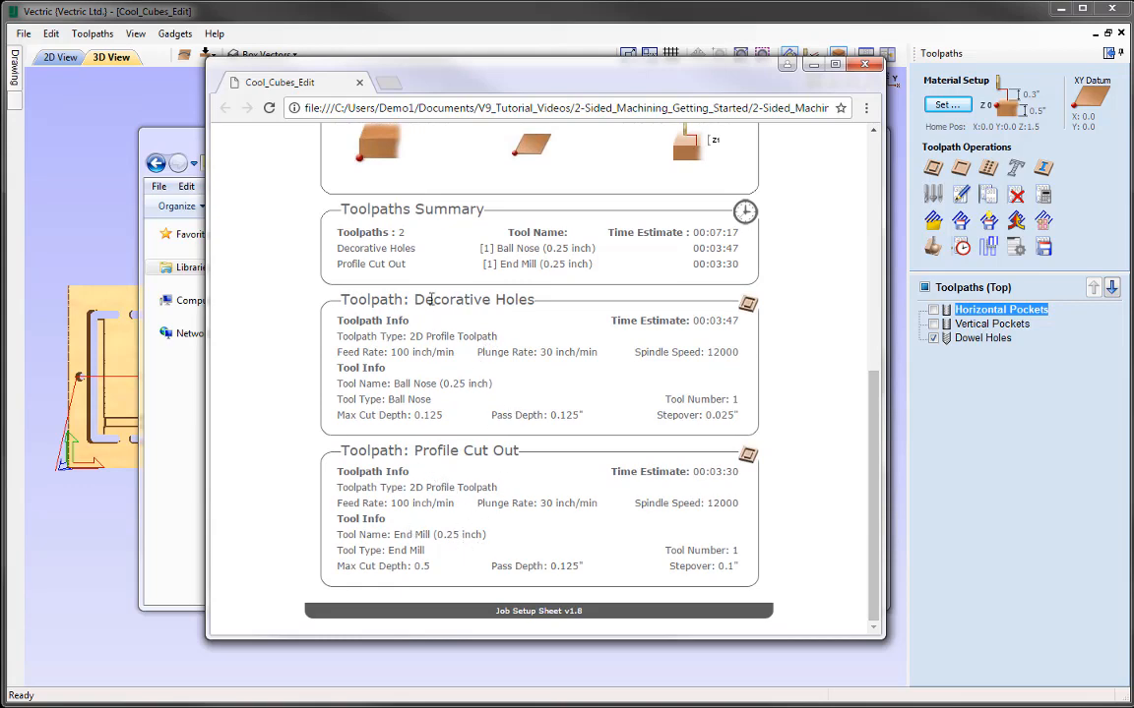
{"action": "scroll", "coordinate": [815, 430], "scroll_direction": "up", "scroll_amount": 5}
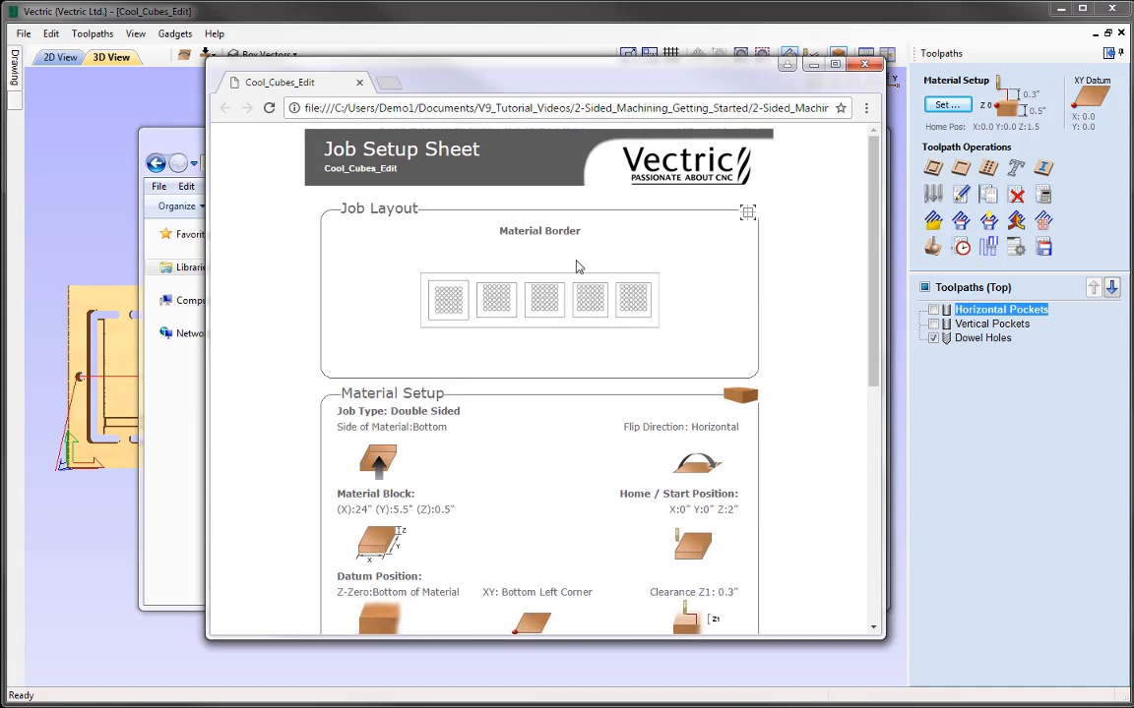
{"action": "left_click", "coordinate": [864, 64]}
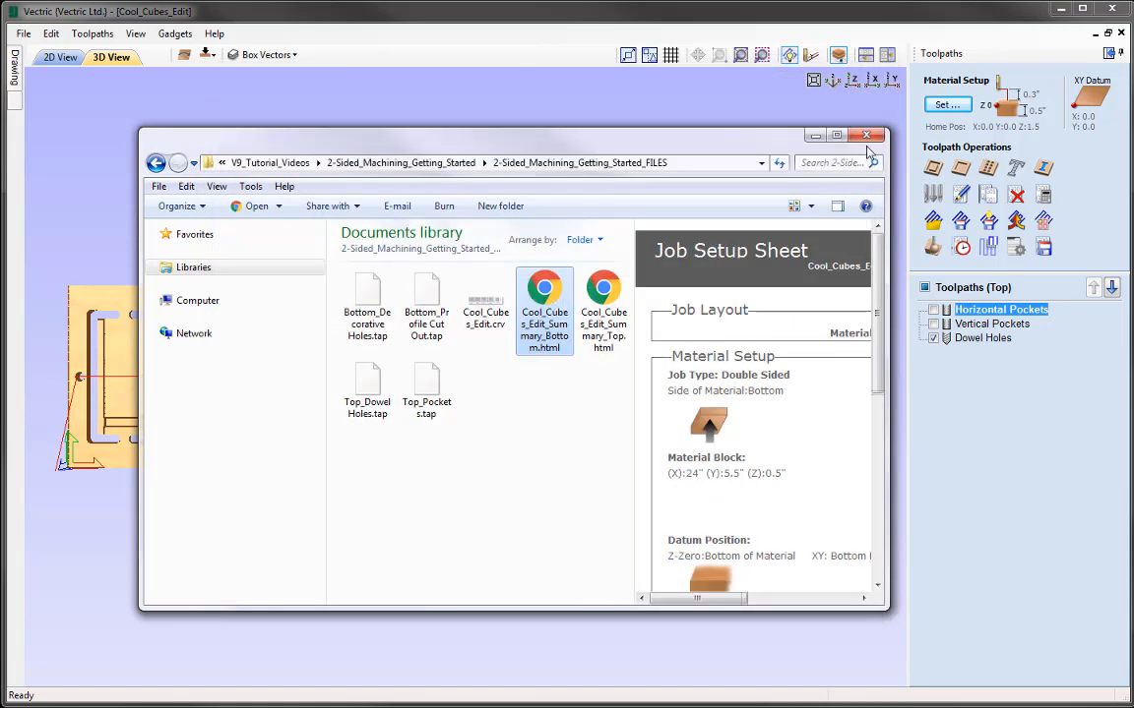
{"action": "left_click", "coordinate": [866, 135]}
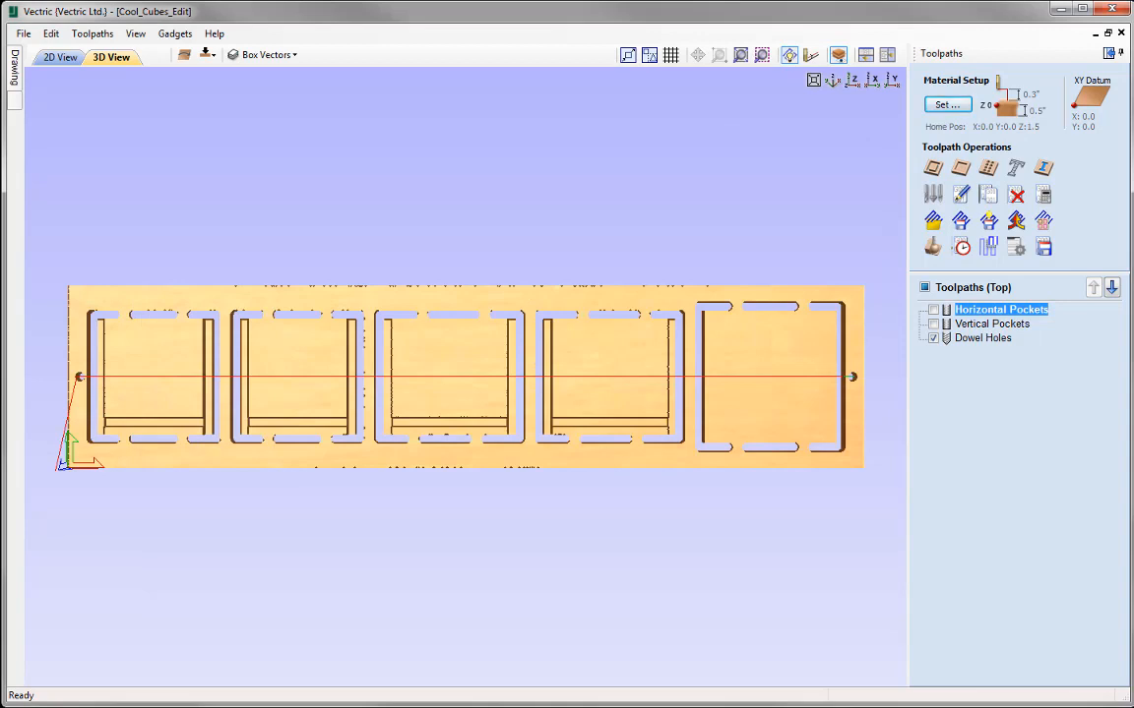
Save a copy of the job as a VCarve file named 2-Sided_Machining_Getting_Started in the 2-Sided_Machining_Getting_Started_FILES folder.
{"action": "left_click", "coordinate": [23, 34]}
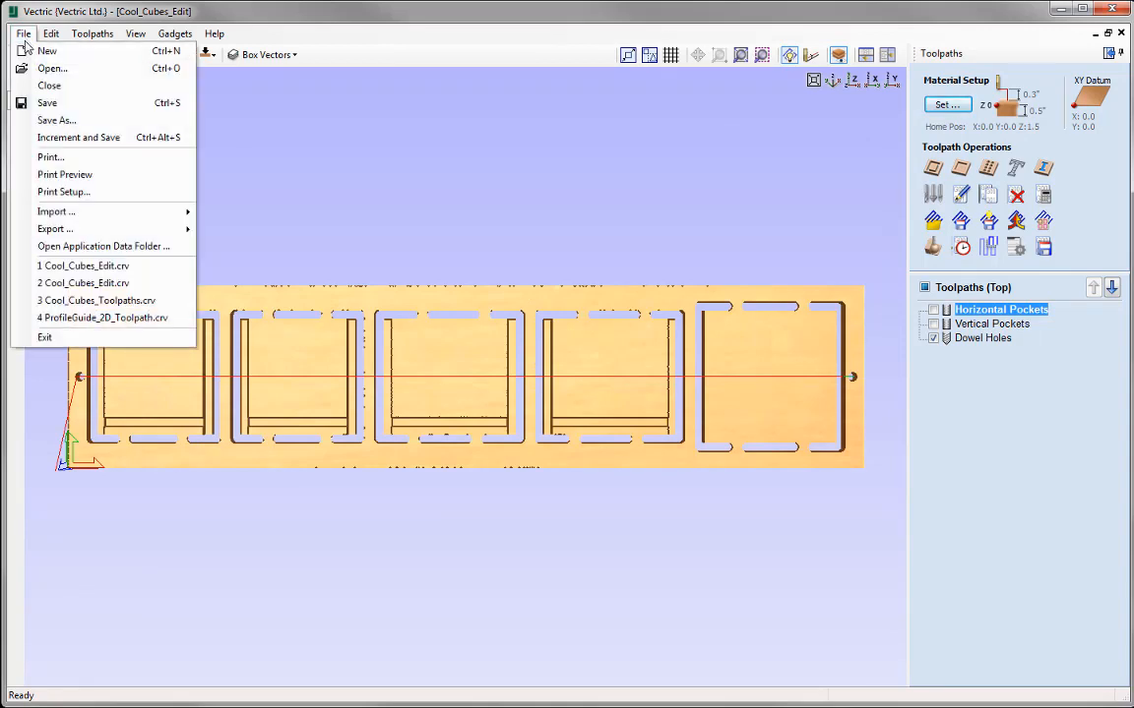
{"action": "left_click", "coordinate": [83, 124]}
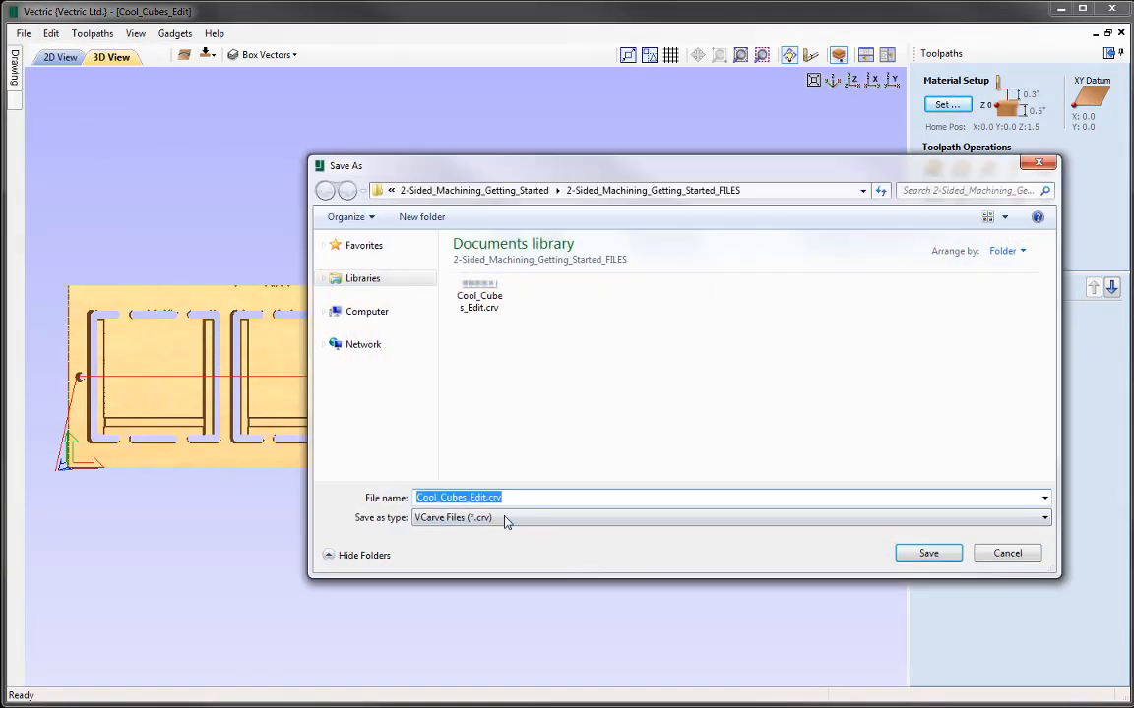
{"action": "right_click", "coordinate": [482, 500]}
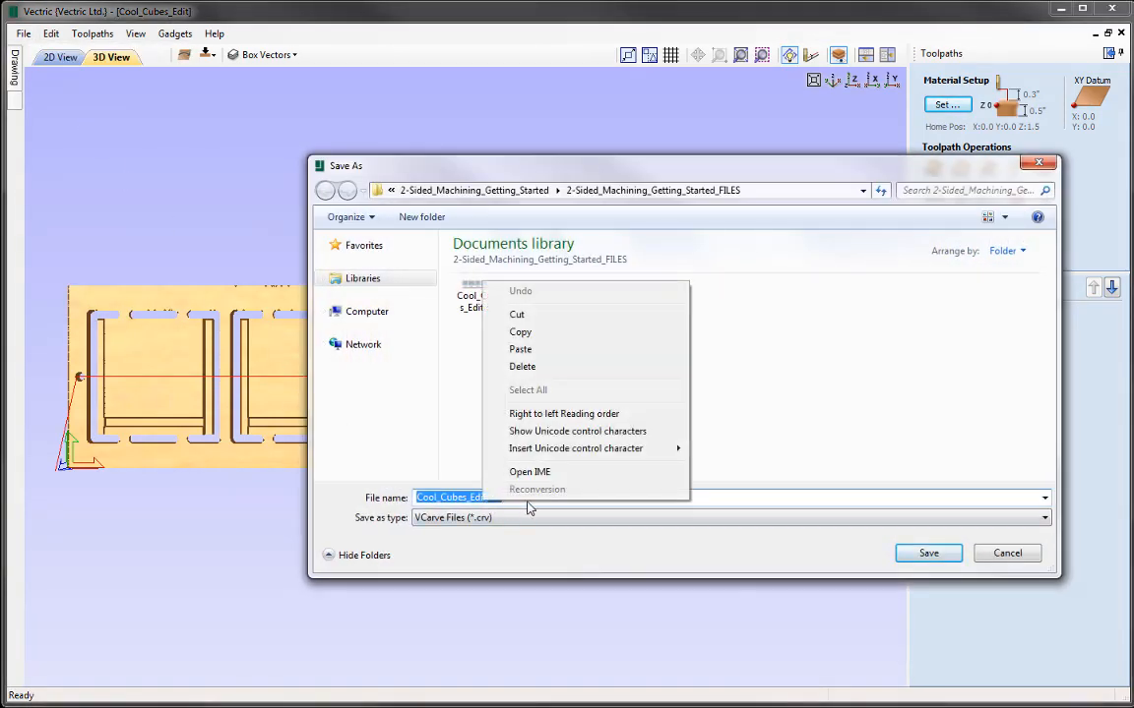
{"action": "left_click", "coordinate": [521, 350]}
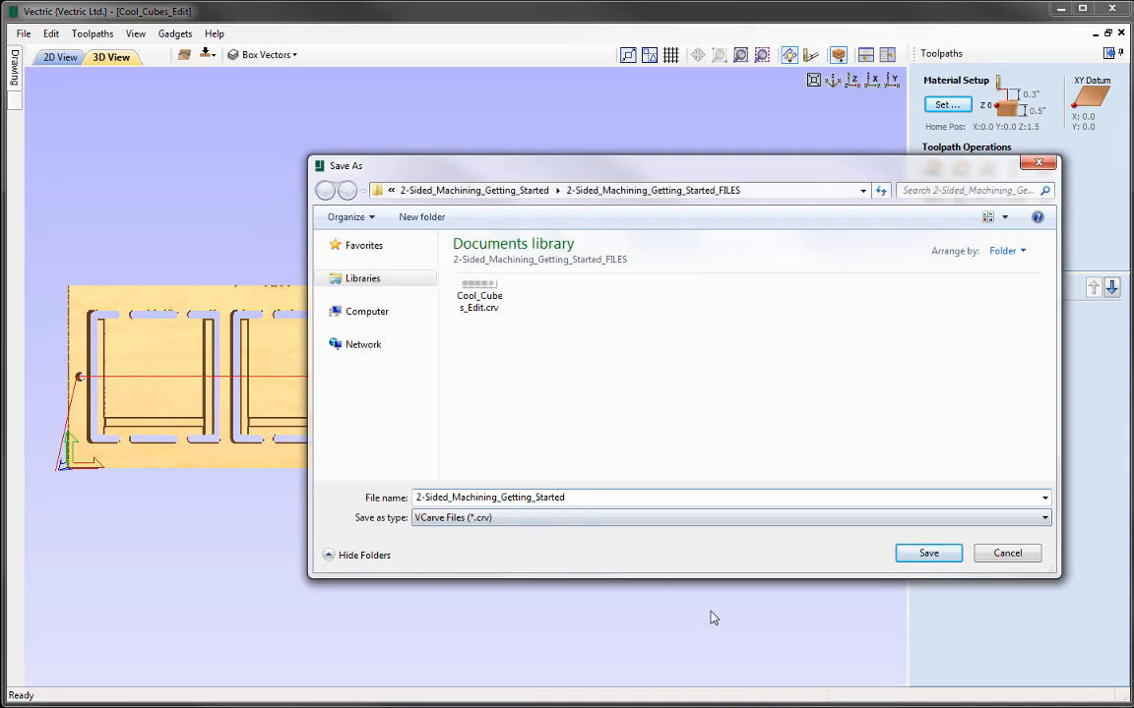
{"action": "left_click", "coordinate": [928, 554]}
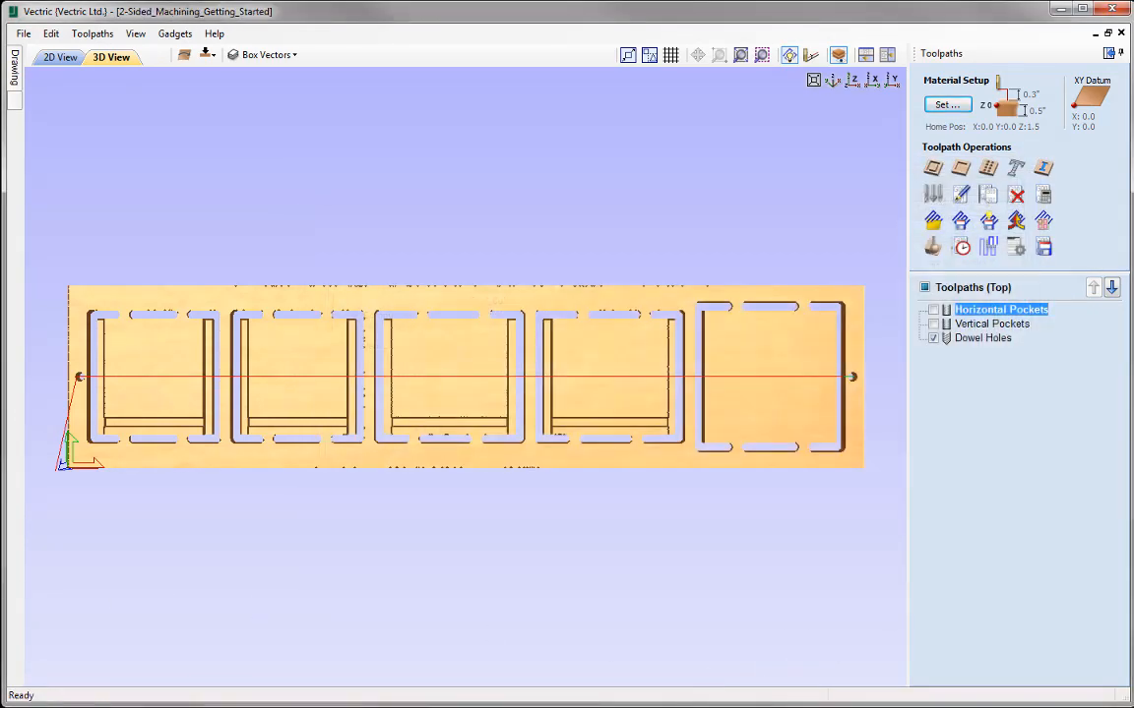